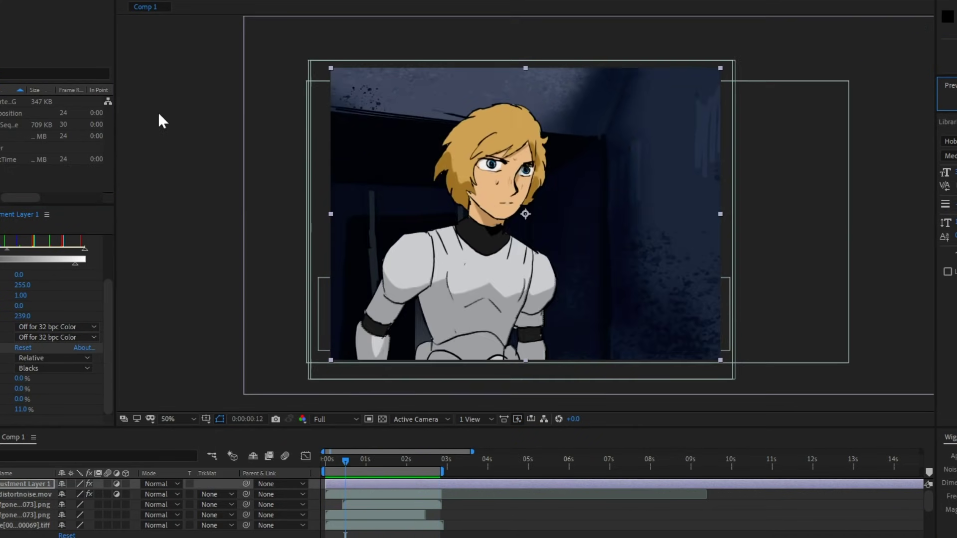
Step: Narrow the Levels output range to 13–221 and replay the shot
{"action": "mouse_move", "coordinate": [76, 264]}
{"action": "left_mouse_down"}
{"action": "mouse_move", "coordinate": [77, 251]}
{"action": "mouse_move", "coordinate": [64, 264]}
{"action": "left_mouse_up"}
{"action": "key", "text": "space"}
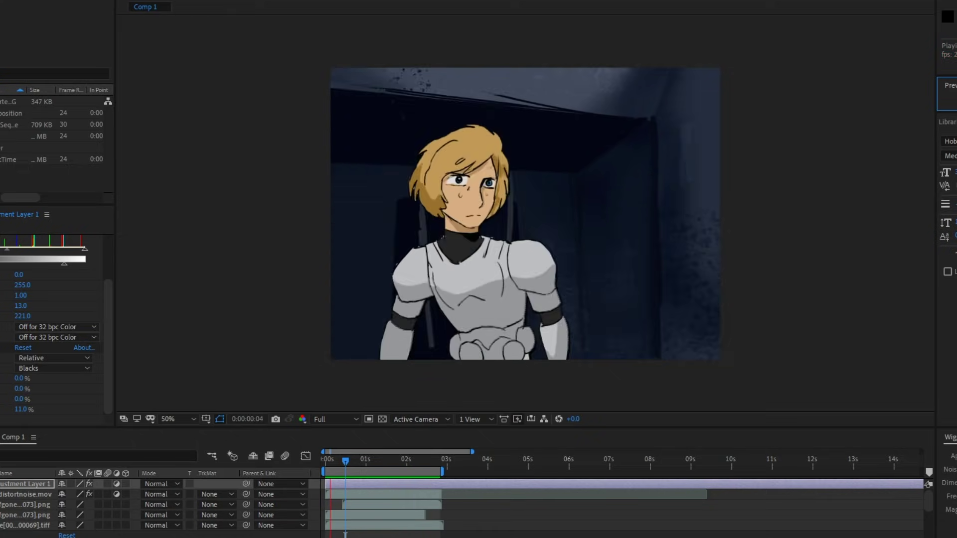
{"action": "key", "text": "space"}
Step: Apply Fast Box Blur to the colour layer and add a new solid for the vignette
{"action": "left_click", "coordinate": [325, 461]}
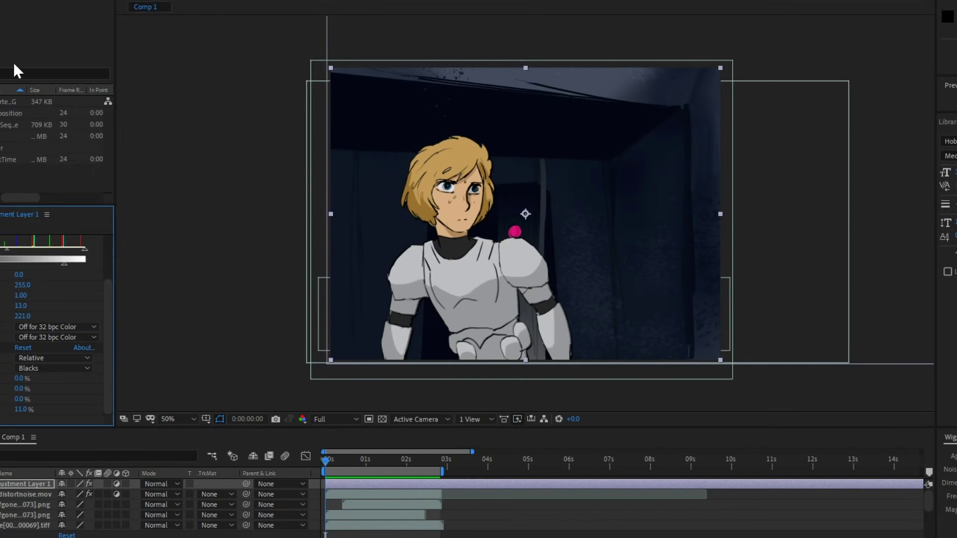
{"action": "left_click", "coordinate": [21, 1]}
{"action": "mouse_move", "coordinate": [152, 114]}
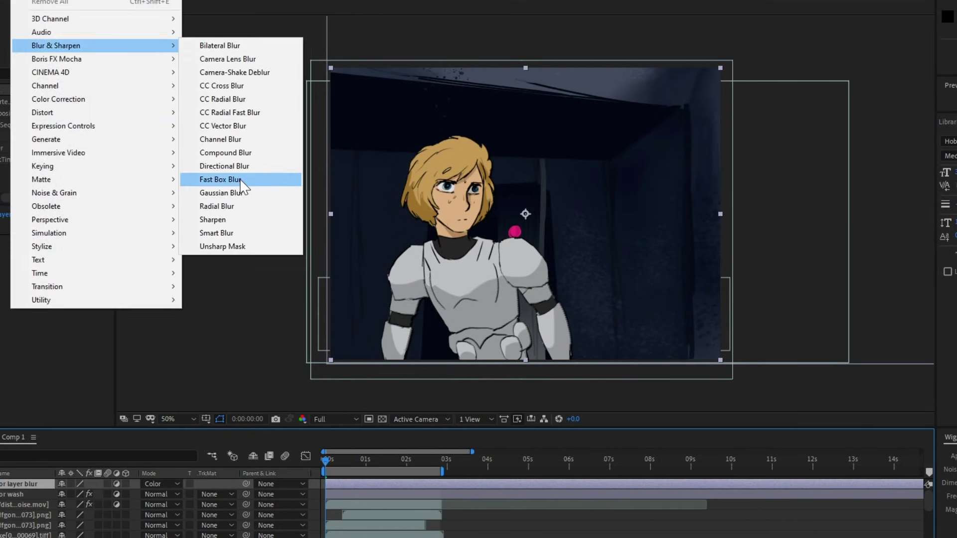
{"action": "left_click", "coordinate": [235, 186]}
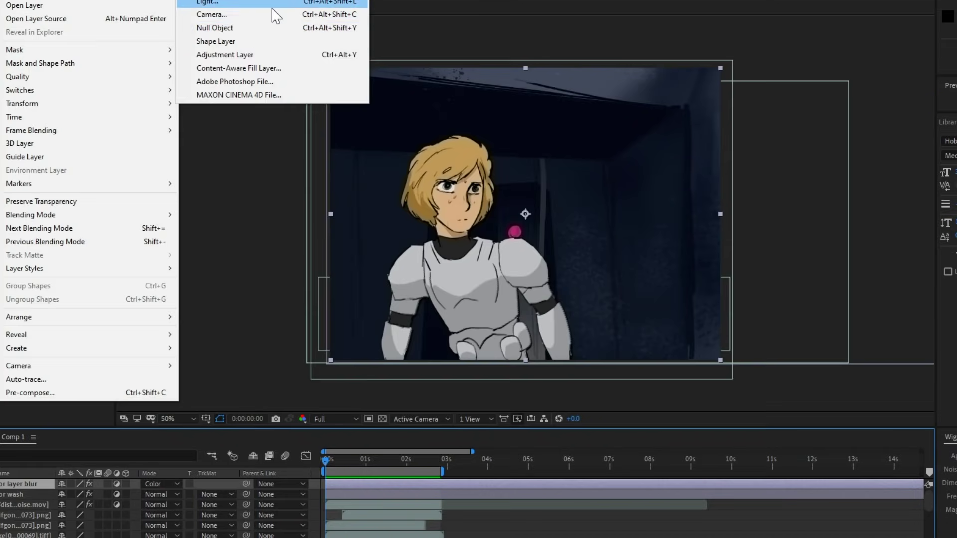
{"action": "left_click", "coordinate": [274, 13]}
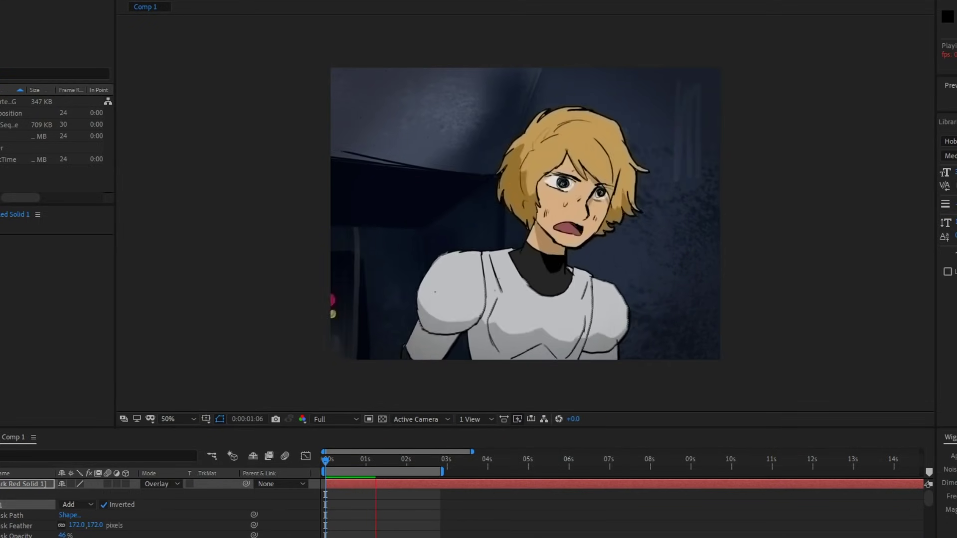
{"action": "key", "text": "space"}
Step: Add a yellow two-line subtitle as a new text layer
{"action": "left_click", "coordinate": [10, 1]}
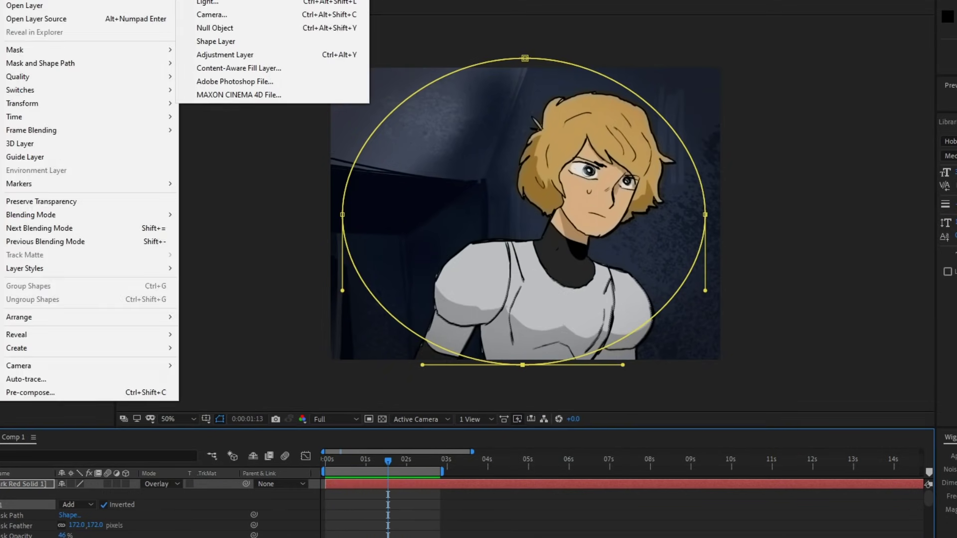
{"action": "left_click", "coordinate": [214, 1]}
{"action": "type", "text": "S"}
{"action": "left_click", "coordinate": [949, 141]}
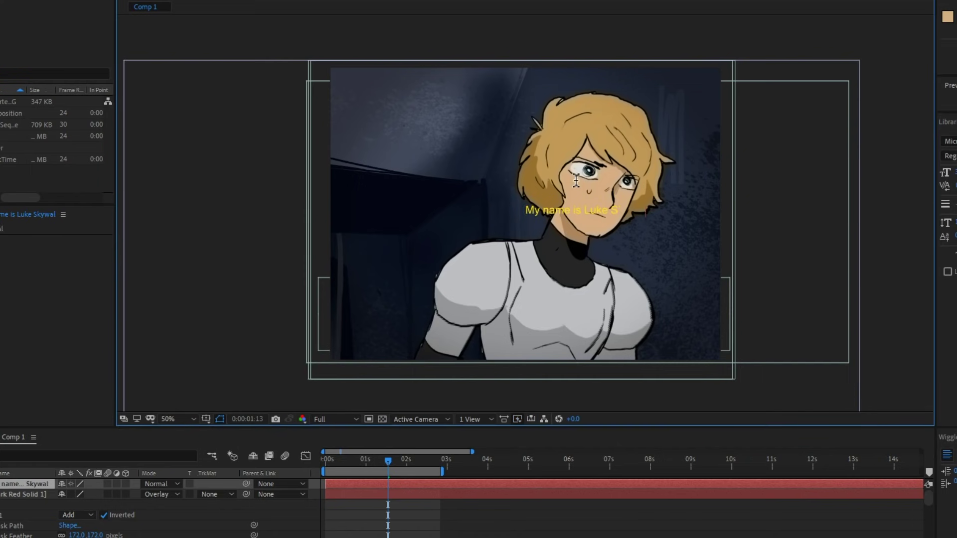
{"action": "type", "text": "me is Luke Skywalker"}
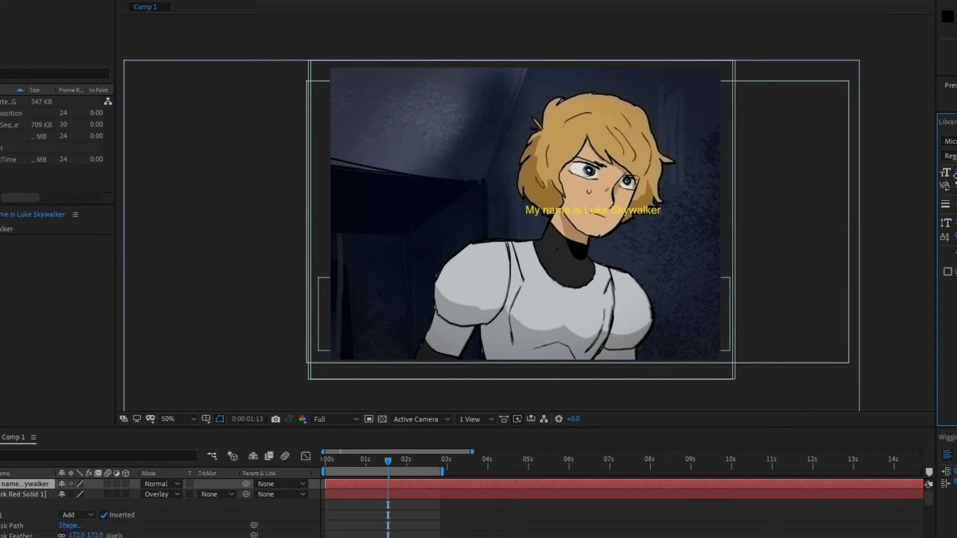
{"action": "key", "text": "ctrl+a"}
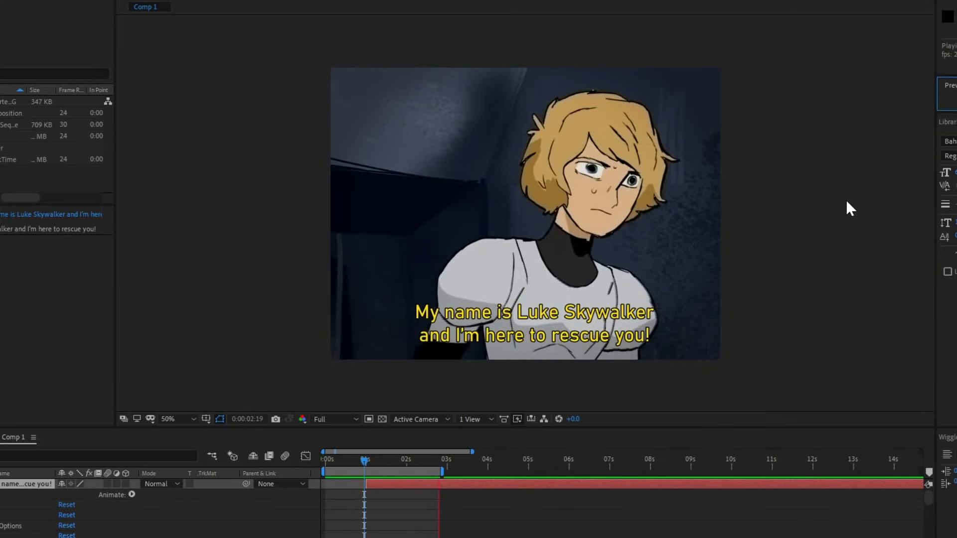
{"action": "right_click", "coordinate": [0, 181]}
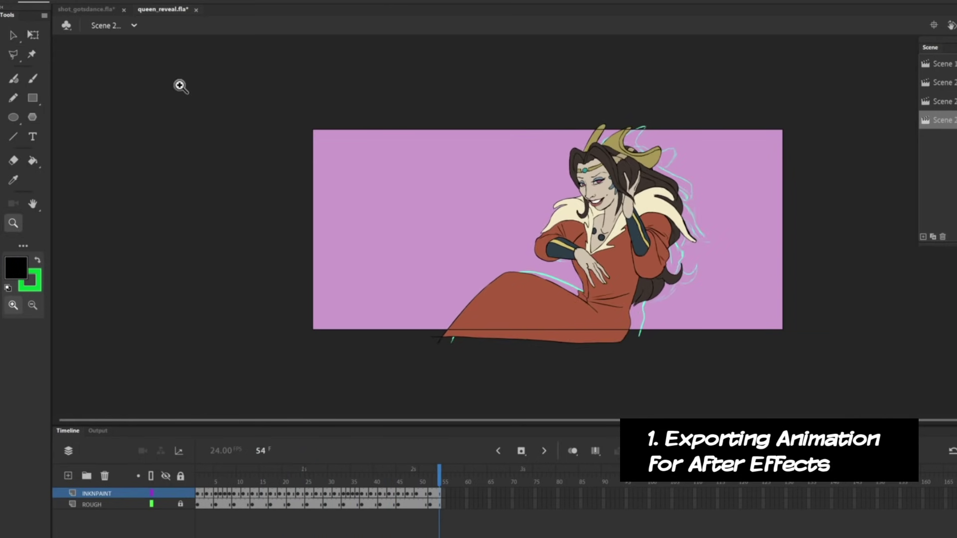
Step: Switch from the Zoom tool back to the Selection tool in Animate
{"action": "left_click", "coordinate": [13, 35]}
{"action": "scroll", "coordinate": [487, 316], "scroll_direction": "up", "scroll_amount": 3}
{"action": "scroll", "coordinate": [487, 316], "scroll_direction": "down", "scroll_amount": 3}
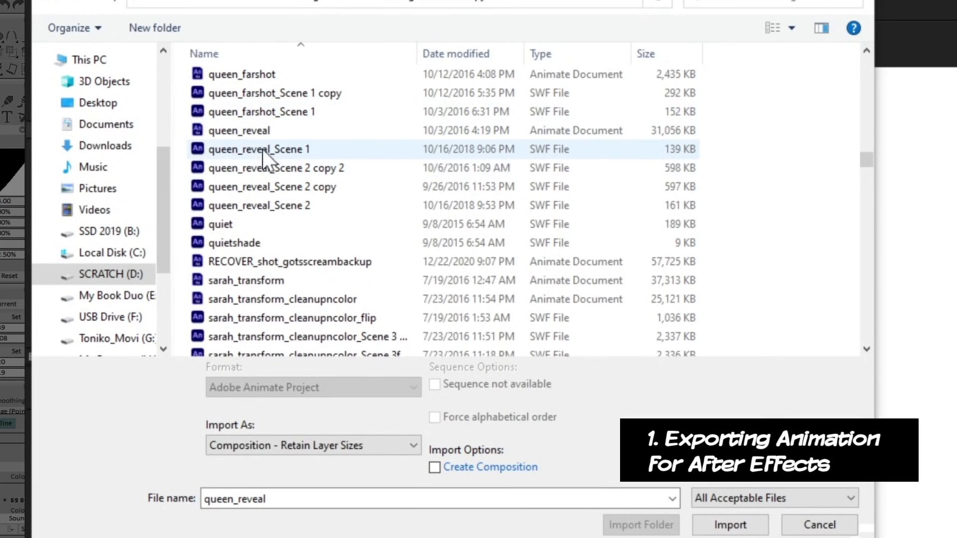
Step: Import queen_reveal.fla as a composition, then play and scrub its timeline
{"action": "left_click", "coordinate": [265, 134]}
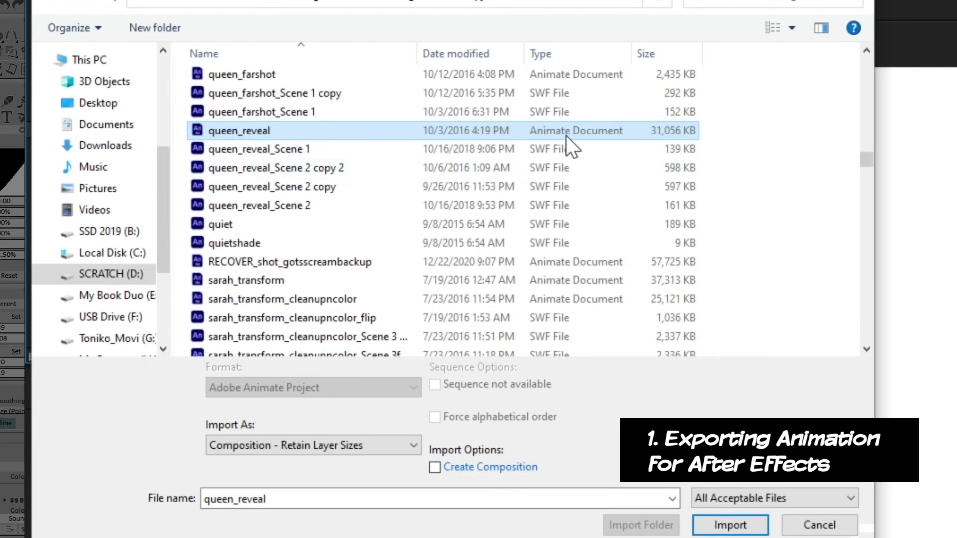
{"action": "left_click", "coordinate": [730, 524]}
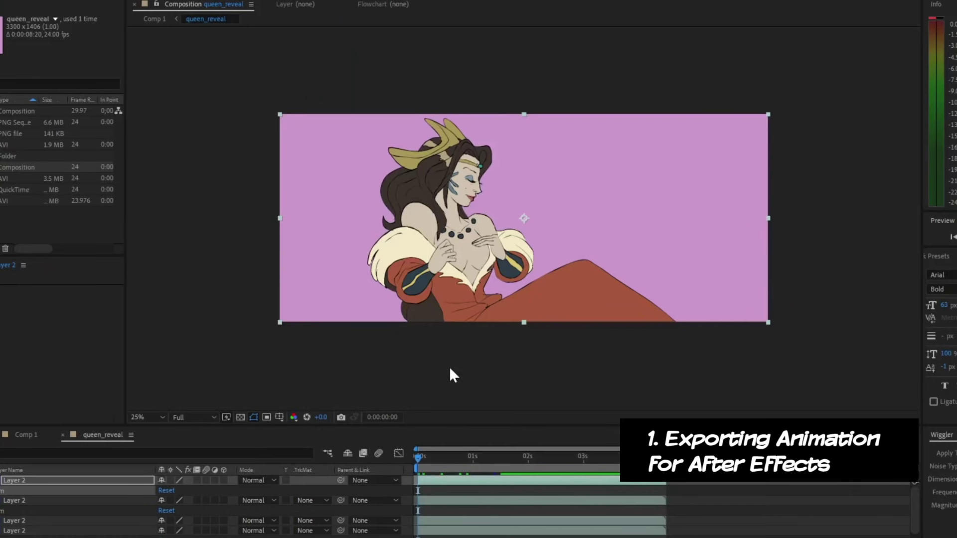
{"action": "left_click", "coordinate": [419, 453]}
{"action": "key", "text": "space"}
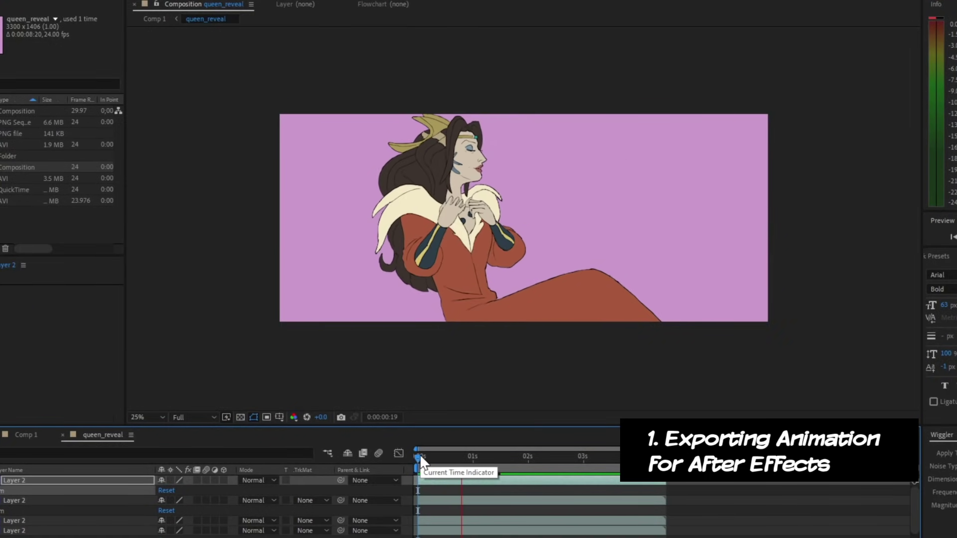
{"action": "key", "text": "space"}
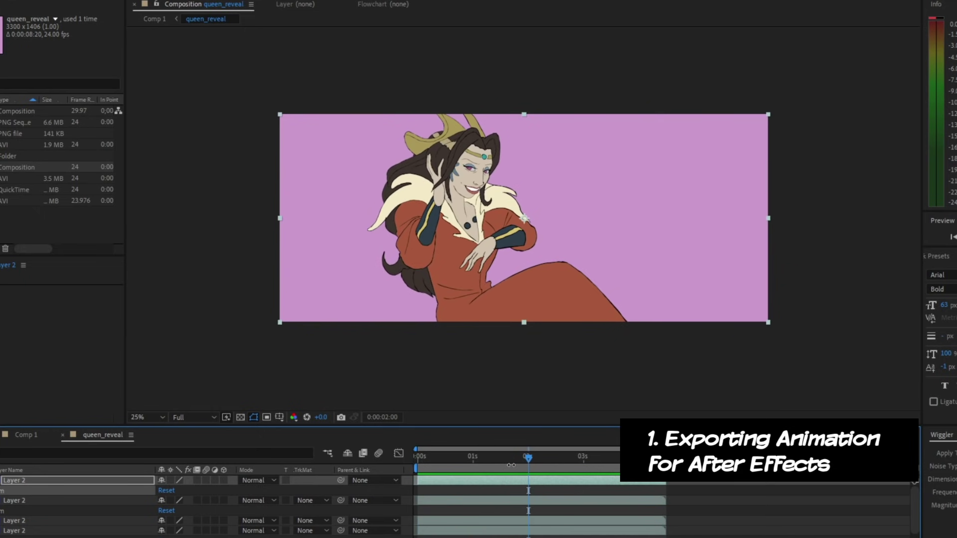
{"action": "left_click_drag", "start_coordinate": [497, 454], "coordinate": [421, 462]}
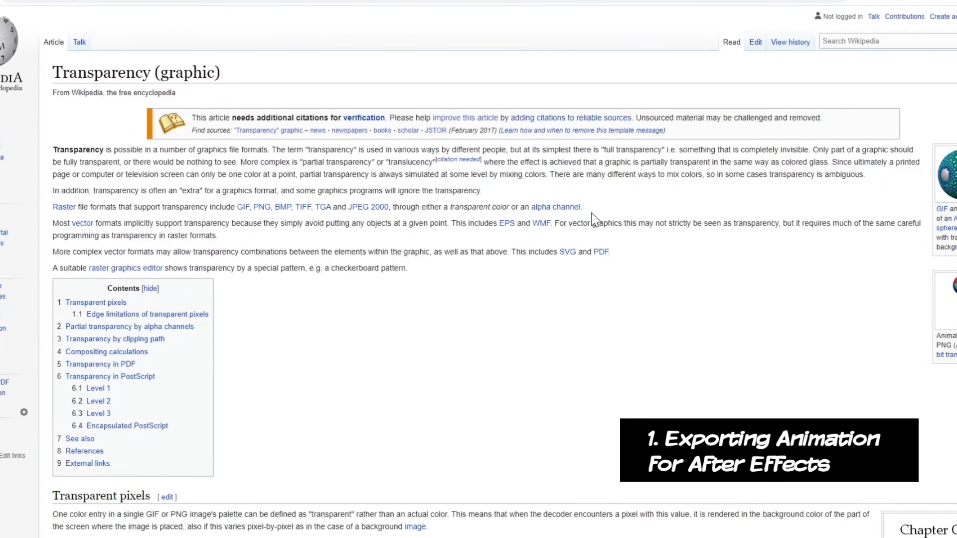
Step: Highlight the sentence beginning 'Raster file formats that support transparency'
{"action": "left_click_drag", "start_coordinate": [581, 213], "coordinate": [521, 217]}
{"action": "left_click", "coordinate": [517, 220]}
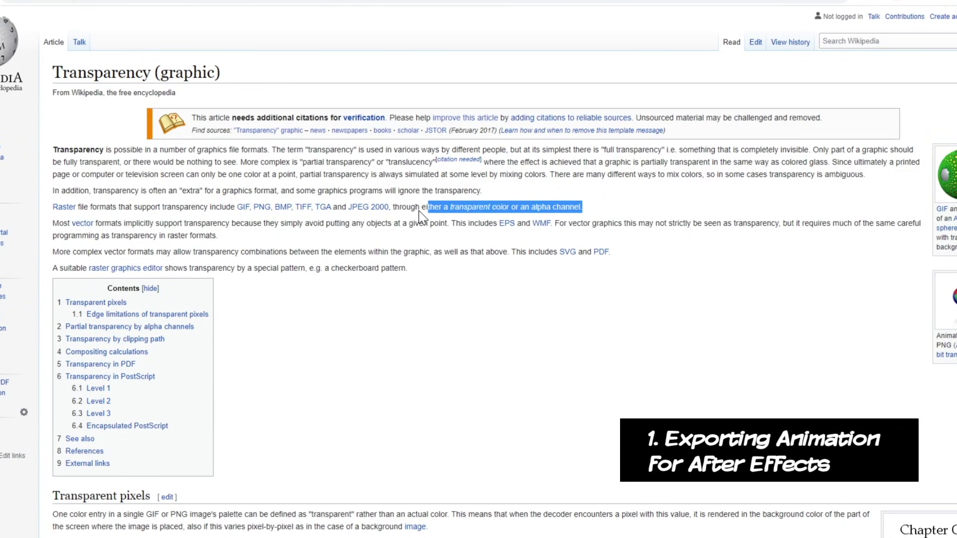
{"action": "left_click_drag", "start_coordinate": [419, 211], "coordinate": [254, 212]}
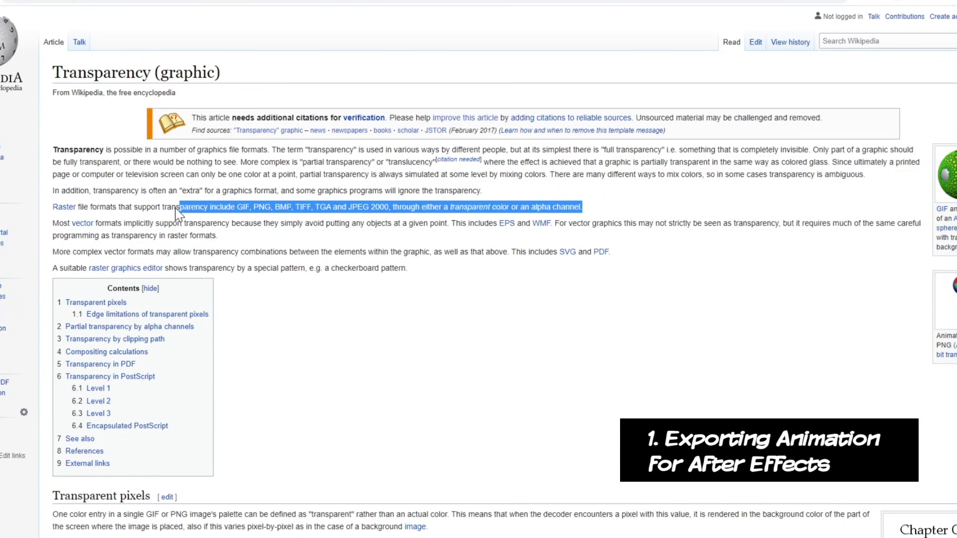
{"action": "left_click_drag", "start_coordinate": [175, 208], "coordinate": [65, 218]}
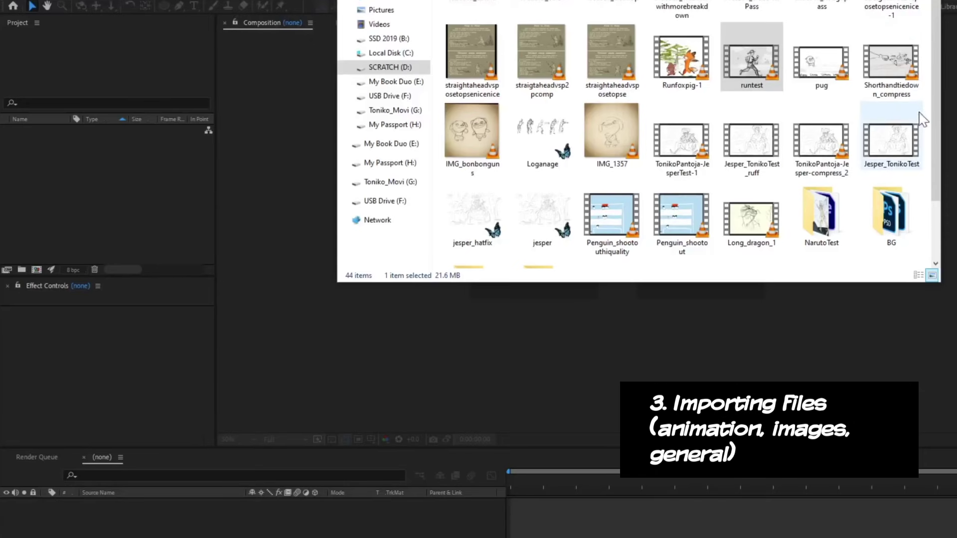
Step: Select Runfoxpig-1 through Shorthandtiedown_compress and drag the four clips into the Project panel
{"action": "left_click", "coordinate": [681, 59]}
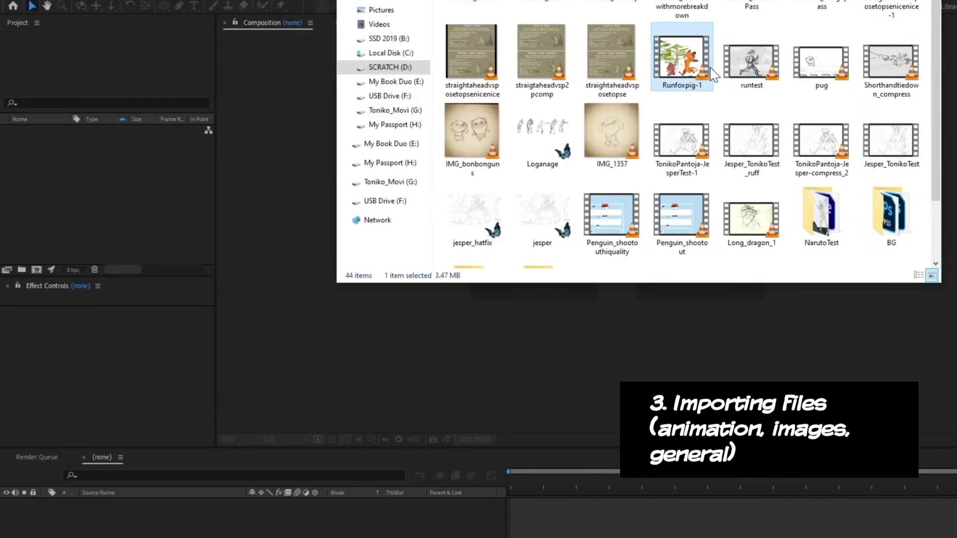
{"action": "left_click", "coordinate": [876, 70], "text": "shift"}
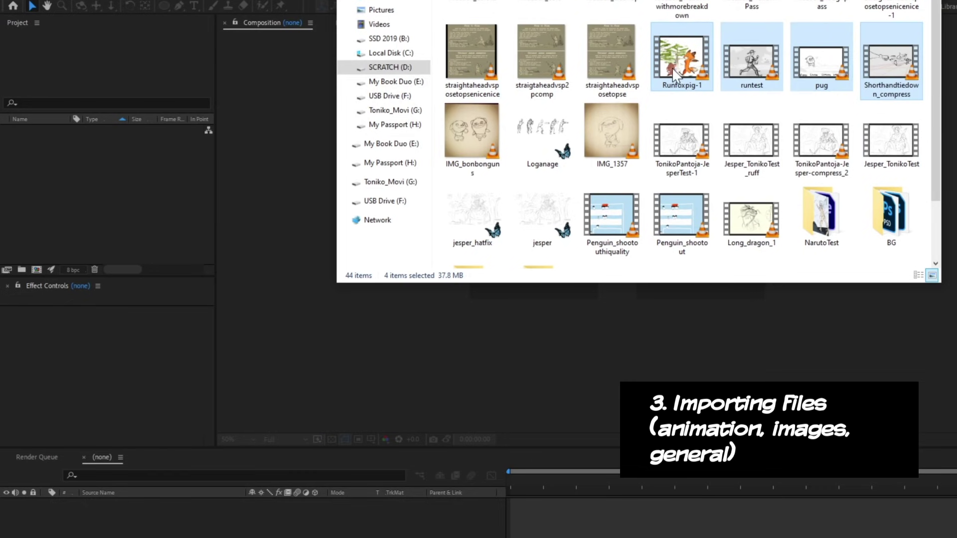
{"action": "left_click_drag", "start_coordinate": [676, 75], "coordinate": [119, 211]}
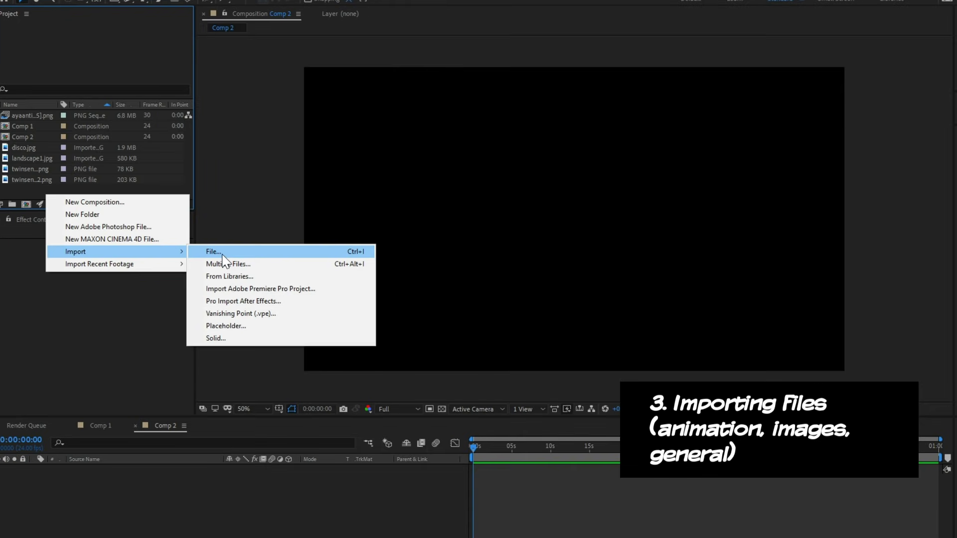
Step: Import ayasuperflat00000 as a single PNG sequence footage item
{"action": "left_click", "coordinate": [278, 248]}
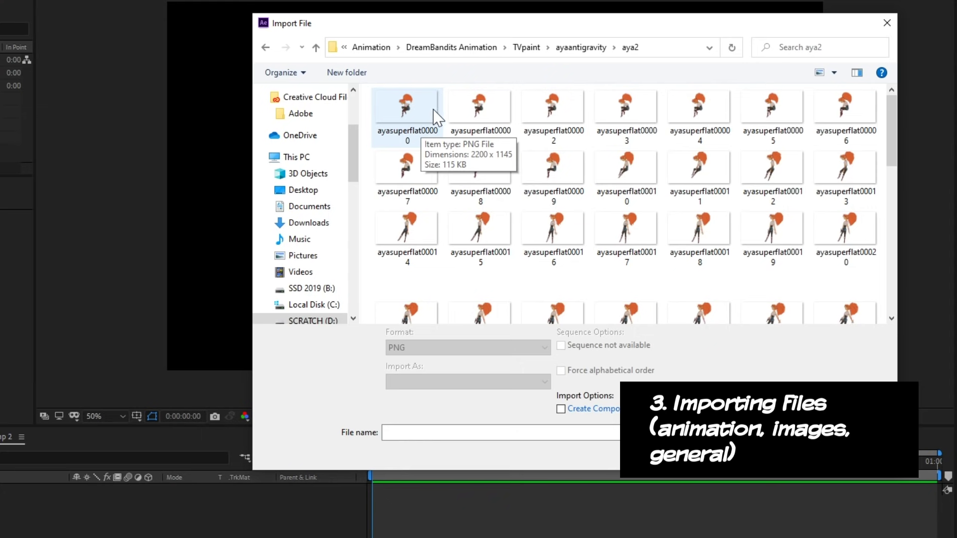
{"action": "left_click", "coordinate": [424, 116]}
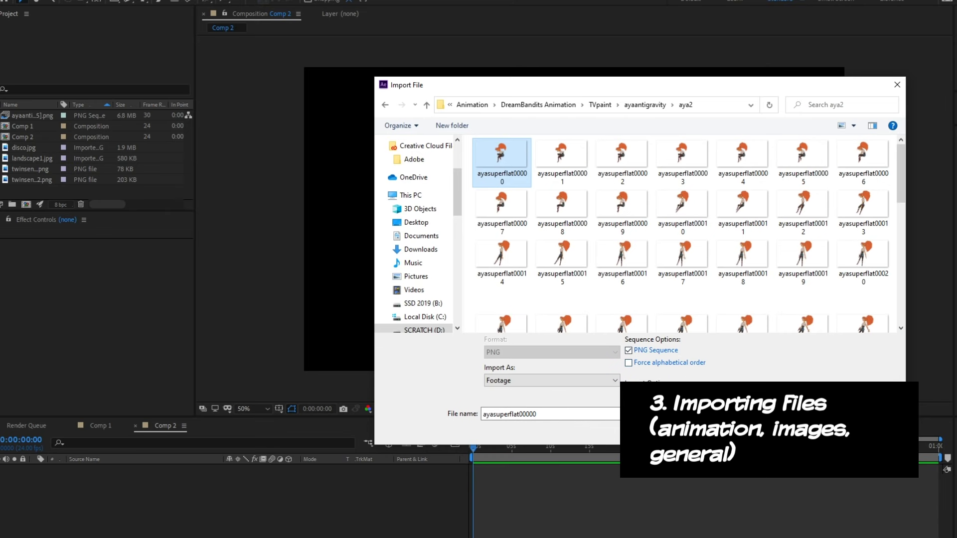
{"action": "left_click", "coordinate": [818, 431]}
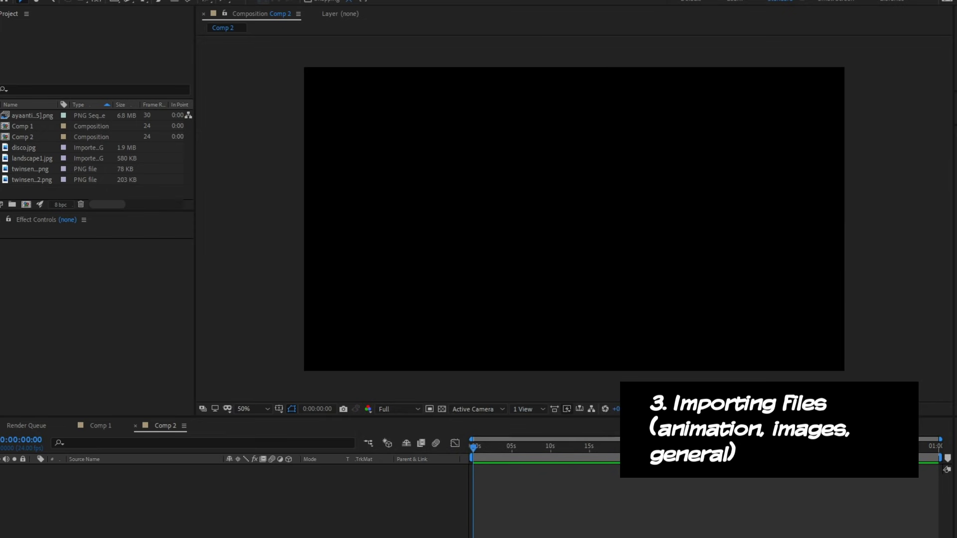
Step: Place disco.jpg in Comp 2, scale it to fit, and layer the ayasuperflat sequence above
{"action": "left_click_drag", "start_coordinate": [28, 158], "coordinate": [551, 168]}
{"action": "scroll", "coordinate": [551, 169], "scroll_direction": "down", "scroll_amount": 1}
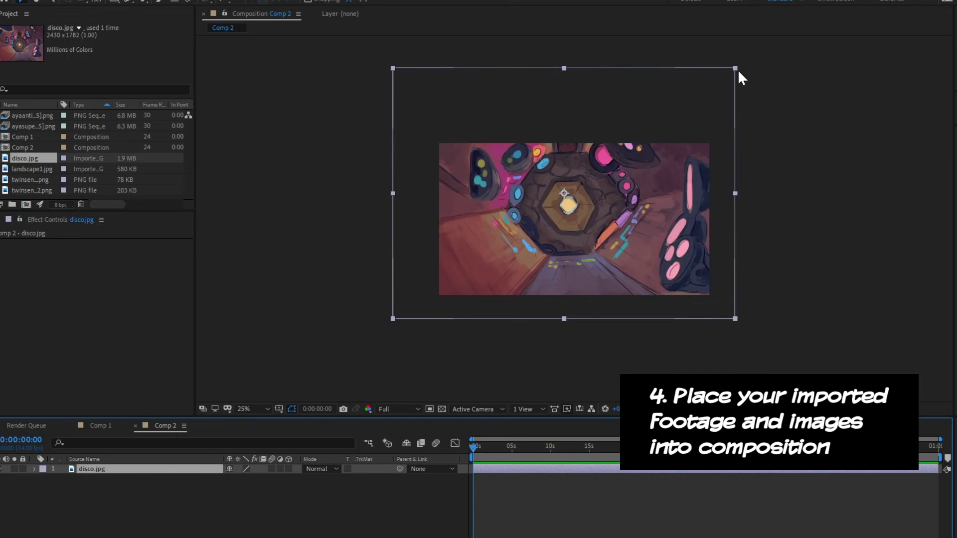
{"action": "left_click_drag", "start_coordinate": [734, 68], "coordinate": [687, 138]}
{"action": "key", "text": "period"}
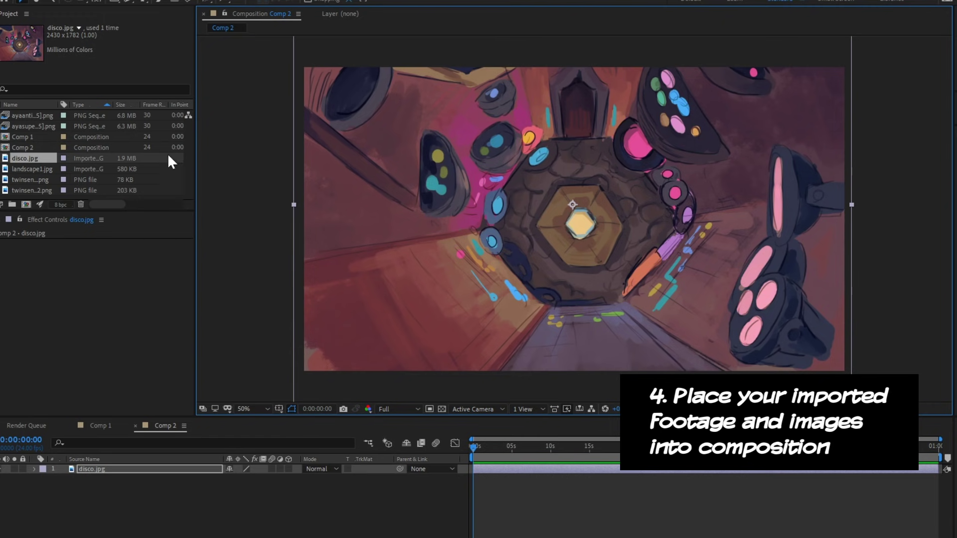
{"action": "left_click", "coordinate": [34, 122]}
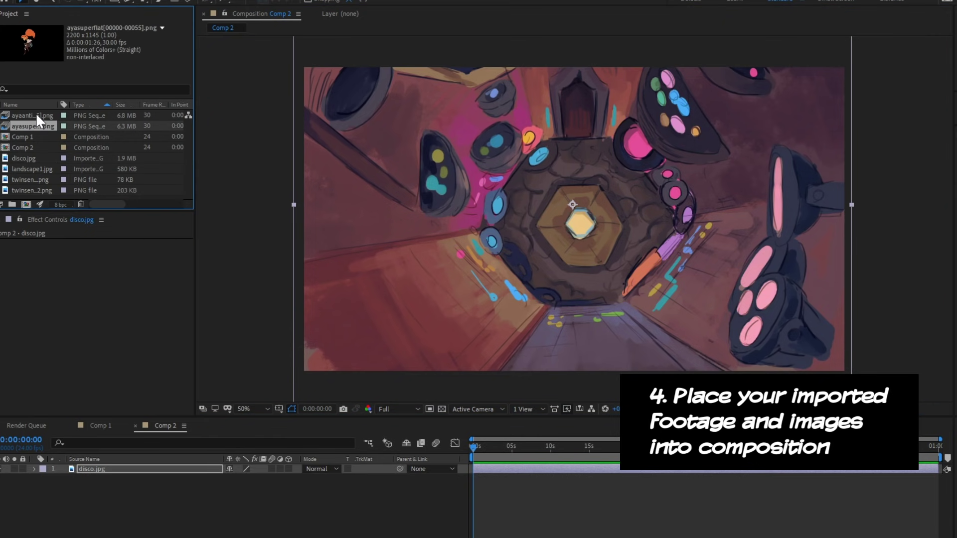
{"action": "left_click_drag", "start_coordinate": [34, 123], "coordinate": [591, 226]}
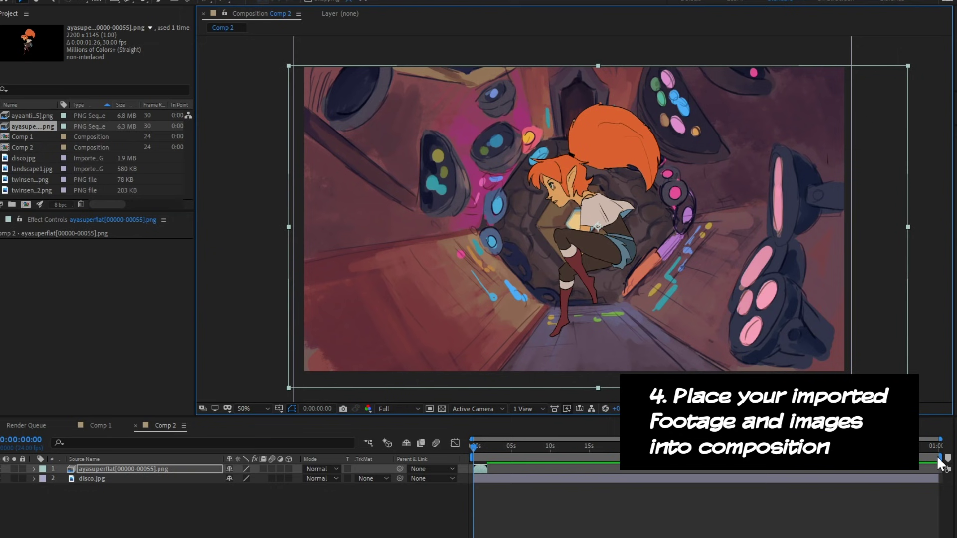
Step: Limit Comp 2's work area to the first 2 seconds and preview the animation
{"action": "left_click_drag", "start_coordinate": [940, 457], "coordinate": [541, 457]}
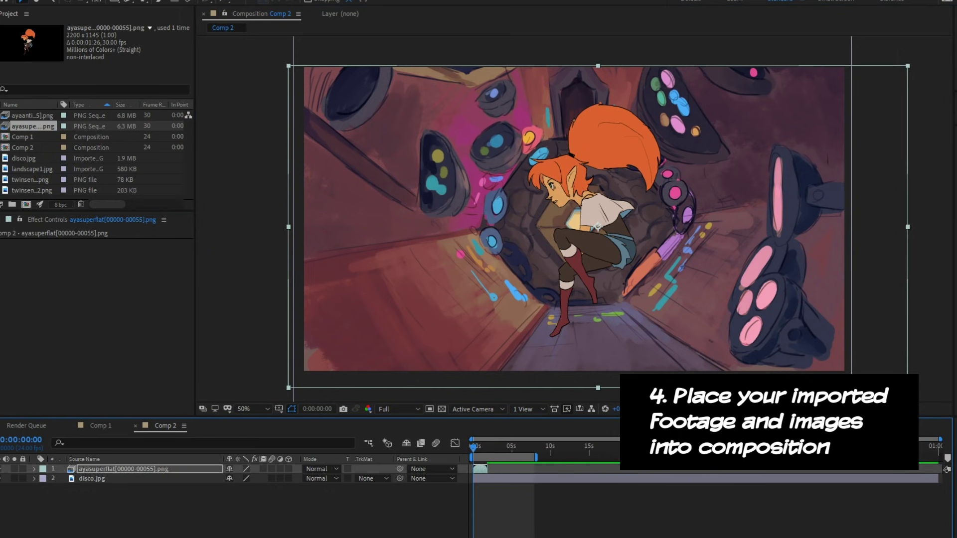
{"action": "left_click_drag", "start_coordinate": [940, 439], "coordinate": [567, 439]}
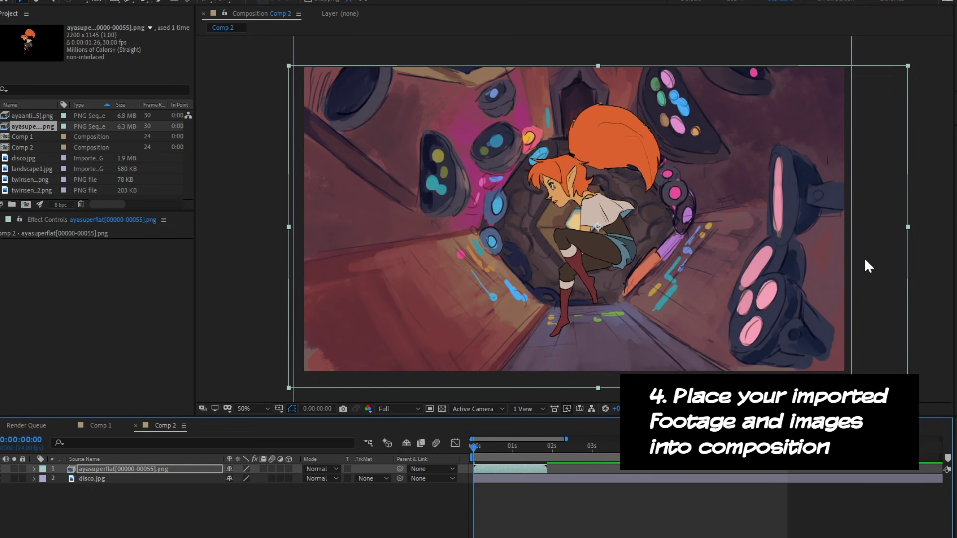
{"action": "left_click_drag", "start_coordinate": [786, 457], "coordinate": [552, 463]}
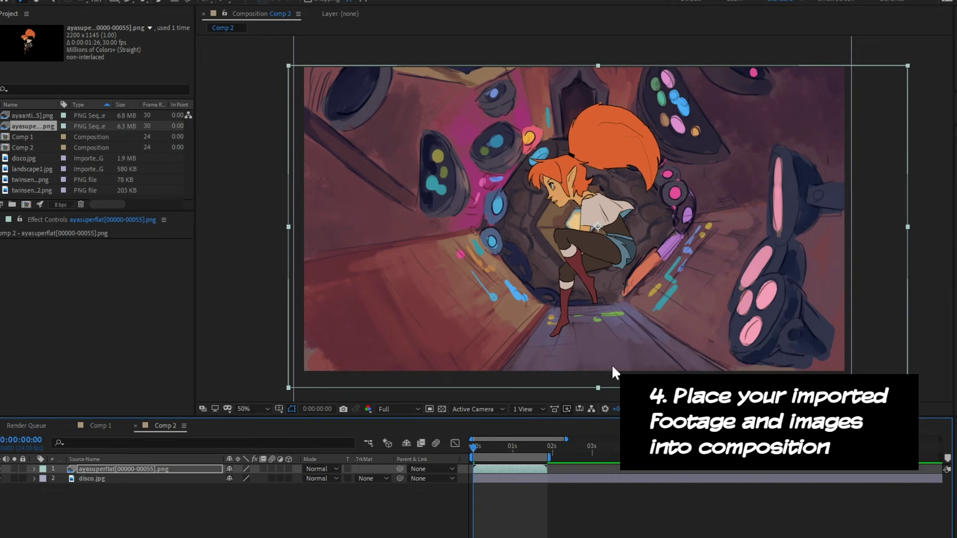
{"action": "key", "text": "space"}
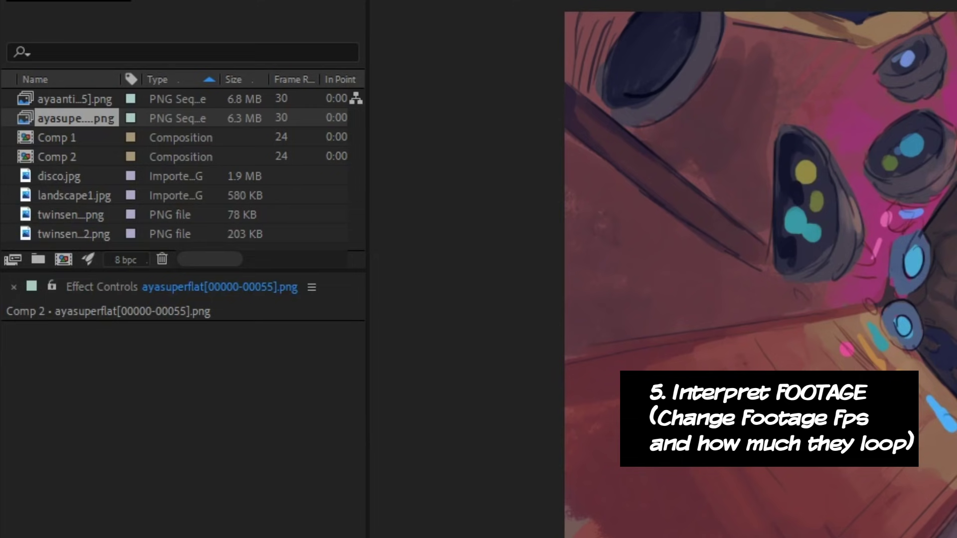
Step: Open Interpret Footage settings for the ayasuperflat sequence
{"action": "key", "text": "space"}
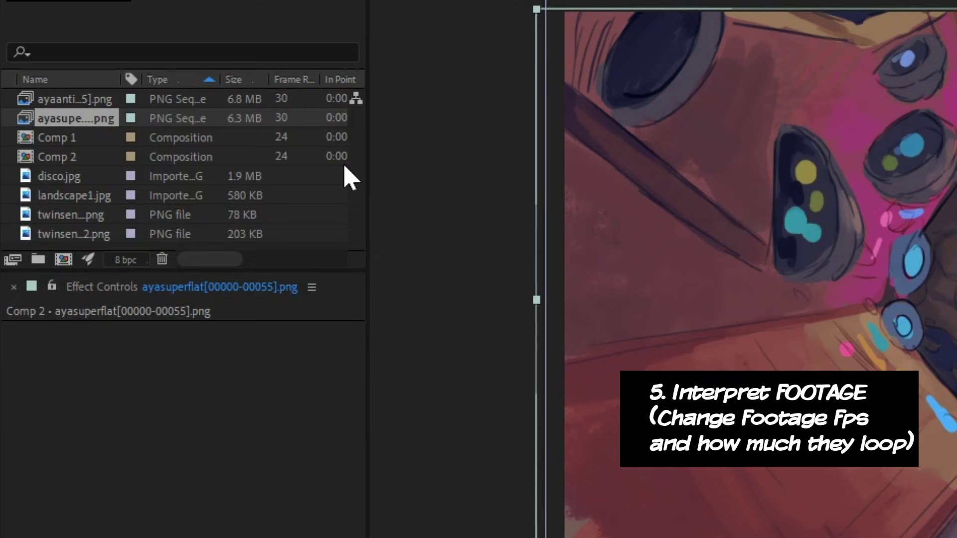
{"action": "right_click", "coordinate": [90, 127]}
{"action": "left_click", "coordinate": [90, 120]}
{"action": "right_click", "coordinate": [90, 118]}
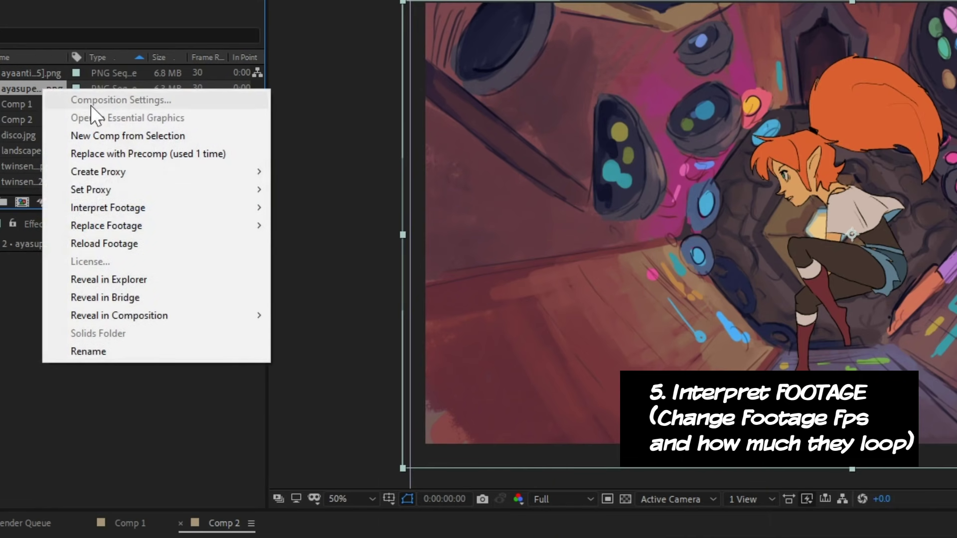
{"action": "mouse_move", "coordinate": [181, 208]}
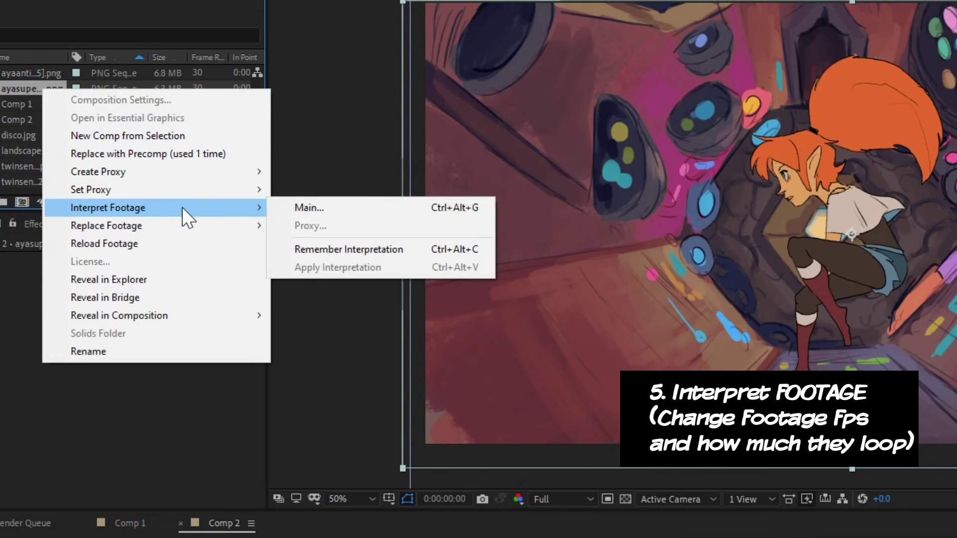
{"action": "left_click", "coordinate": [346, 206]}
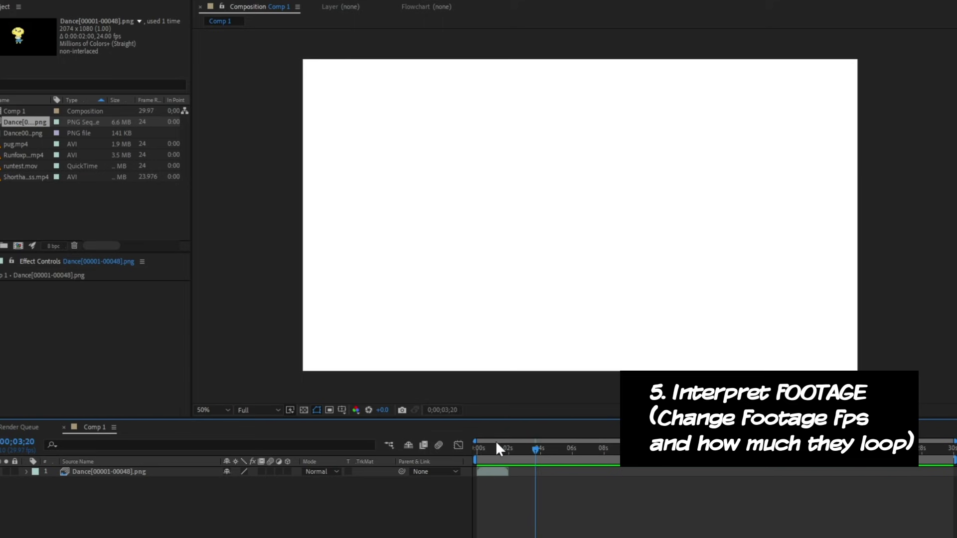
Step: Set the Dance footage to loop 23 times via Interpret Footage > Main
{"action": "left_click", "coordinate": [485, 472]}
{"action": "left_click", "coordinate": [491, 448]}
{"action": "right_click", "coordinate": [25, 122]}
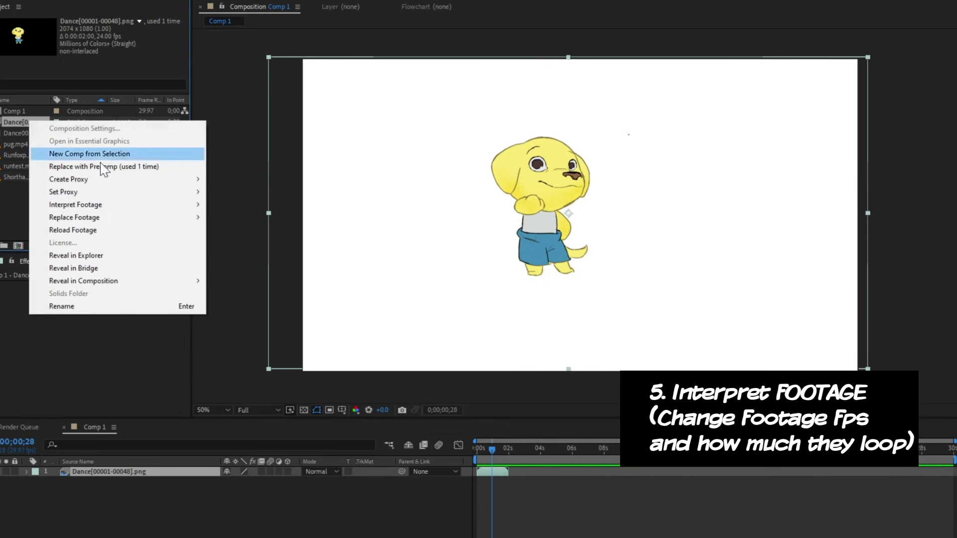
{"action": "mouse_move", "coordinate": [135, 206]}
{"action": "left_click", "coordinate": [287, 203]}
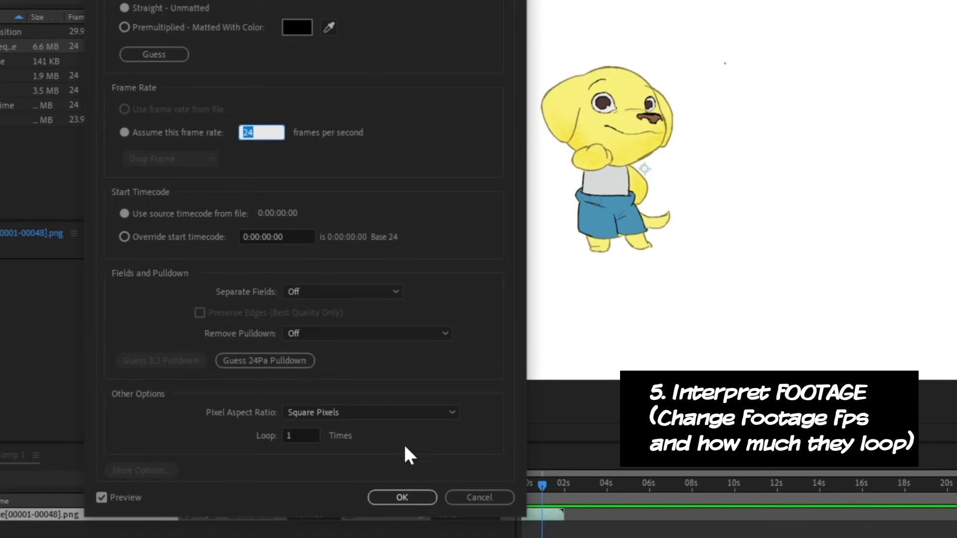
{"action": "type", "text": "23"}
{"action": "key", "text": "Return"}
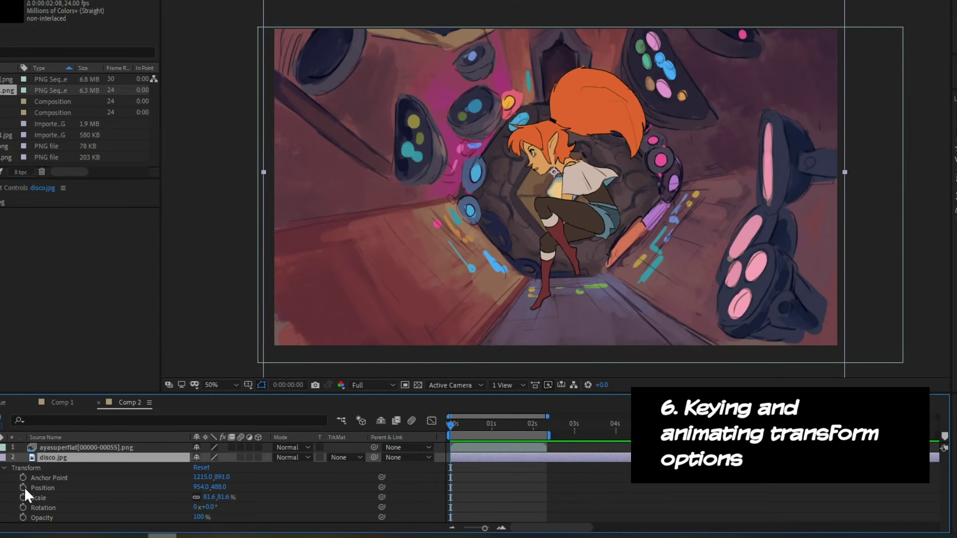
Step: Keyframe disco.jpg Position, Scale and Rotation at 2:07, shrinking it slightly
{"action": "left_click", "coordinate": [23, 488]}
{"action": "left_click", "coordinate": [23, 497]}
{"action": "left_click", "coordinate": [22, 507]}
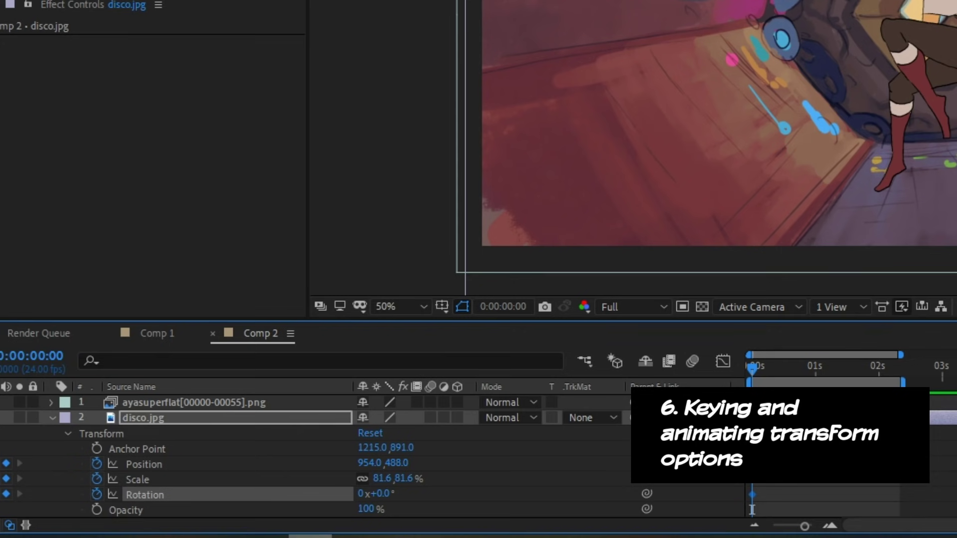
{"action": "left_click_drag", "start_coordinate": [889, 369], "coordinate": [900, 376]}
{"action": "left_click", "coordinate": [6, 463]}
{"action": "left_click", "coordinate": [6, 479]}
{"action": "left_click", "coordinate": [6, 494]}
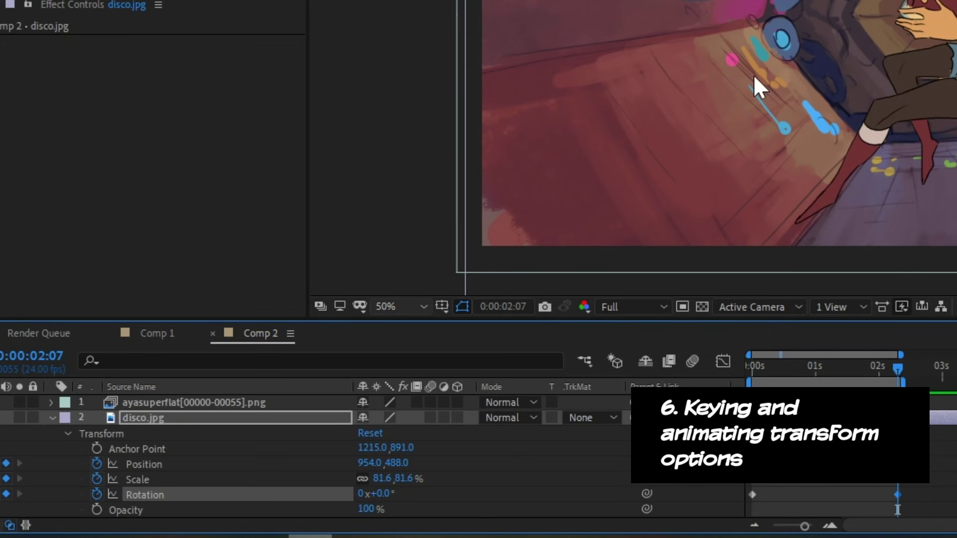
{"action": "scroll", "coordinate": [752, 76], "scroll_direction": "down", "scroll_amount": 2}
{"action": "mouse_move", "coordinate": [700, 73]}
{"action": "left_mouse_down"}
{"action": "mouse_move", "coordinate": [716, 61]}
{"action": "mouse_move", "coordinate": [692, 78]}
{"action": "mouse_move", "coordinate": [703, 72]}
{"action": "left_mouse_up"}
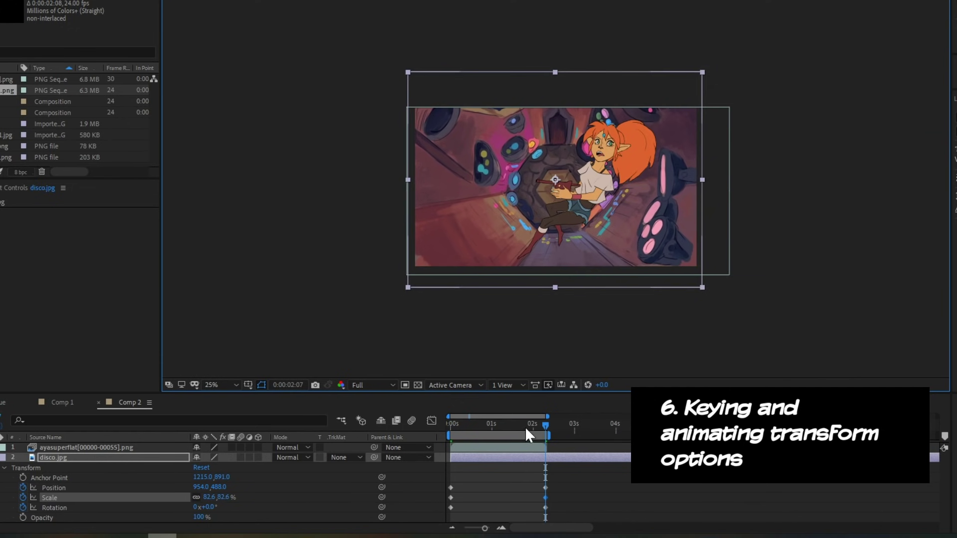
Step: At 0:00 scale disco.jpg to 88.3%, tilt it about 10 degrees, and preview
{"action": "left_click_drag", "start_coordinate": [545, 426], "coordinate": [402, 429]}
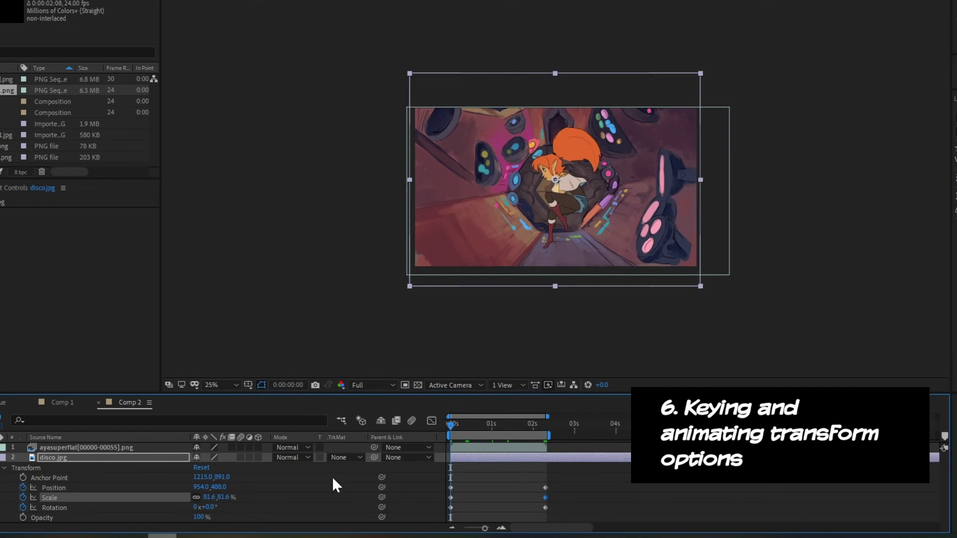
{"action": "left_click_drag", "start_coordinate": [696, 73], "coordinate": [712, 65]}
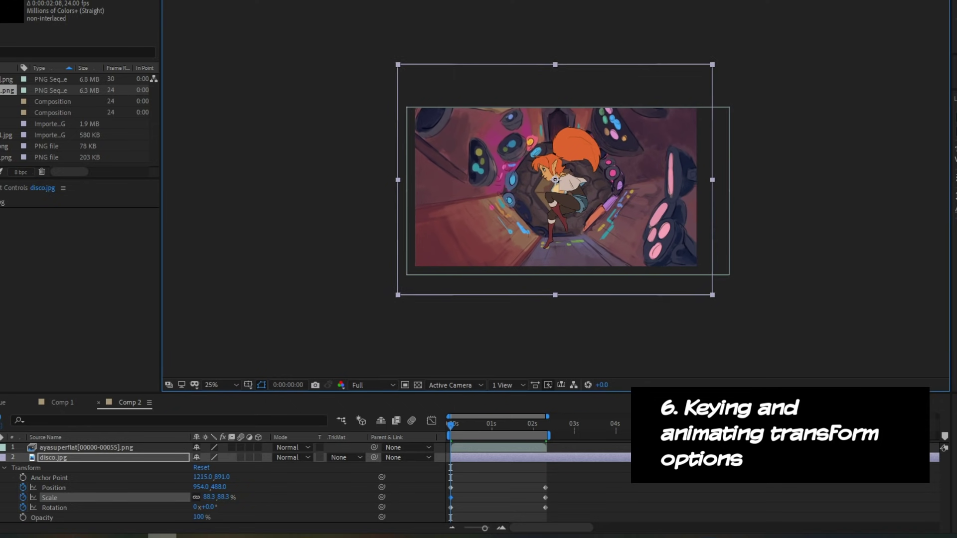
{"action": "key", "text": "period"}
{"action": "key", "text": "w"}
{"action": "left_click_drag", "start_coordinate": [314, 50], "coordinate": [226, 78]}
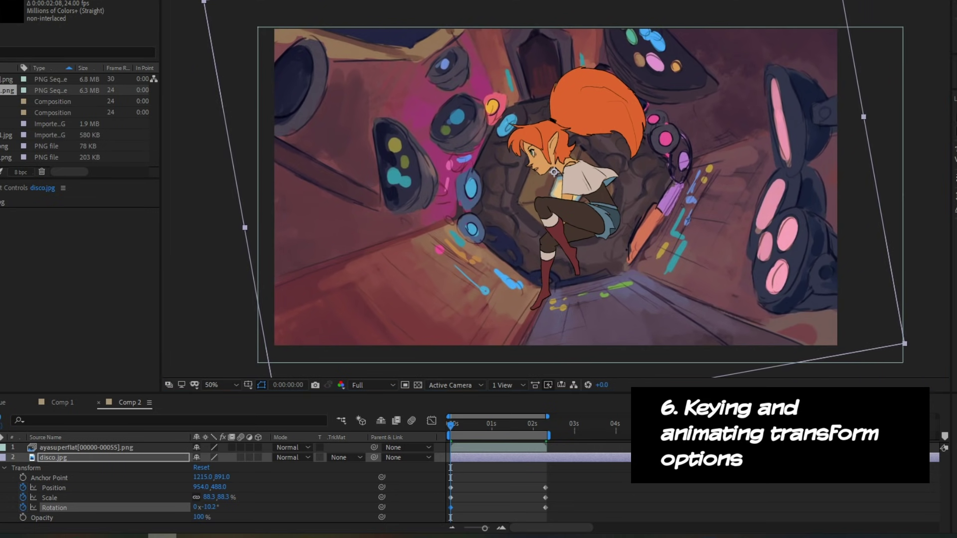
{"action": "key", "text": "space"}
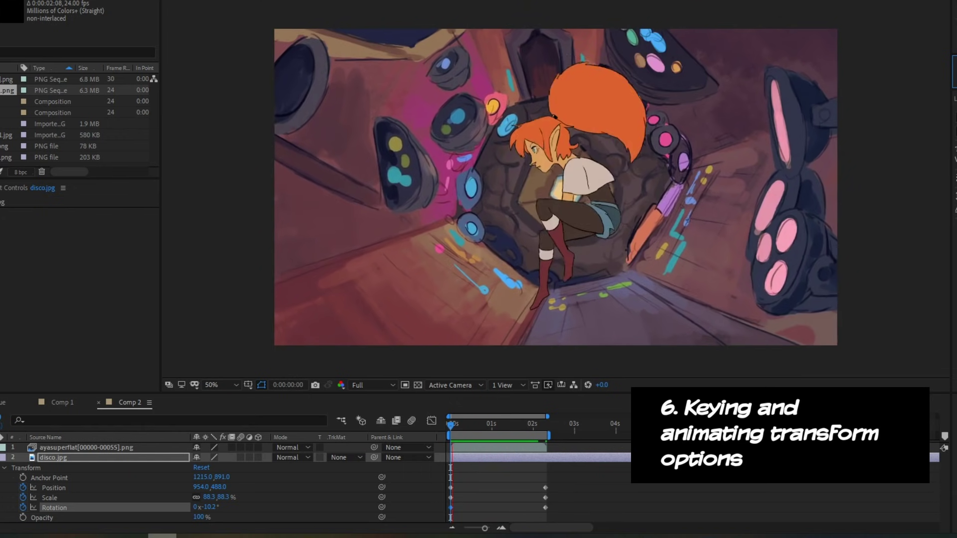
{"action": "key", "text": "space"}
Step: Preview Comp 2 with the ayasuperflat character over the animated background
{"action": "left_click", "coordinate": [75, 459]}
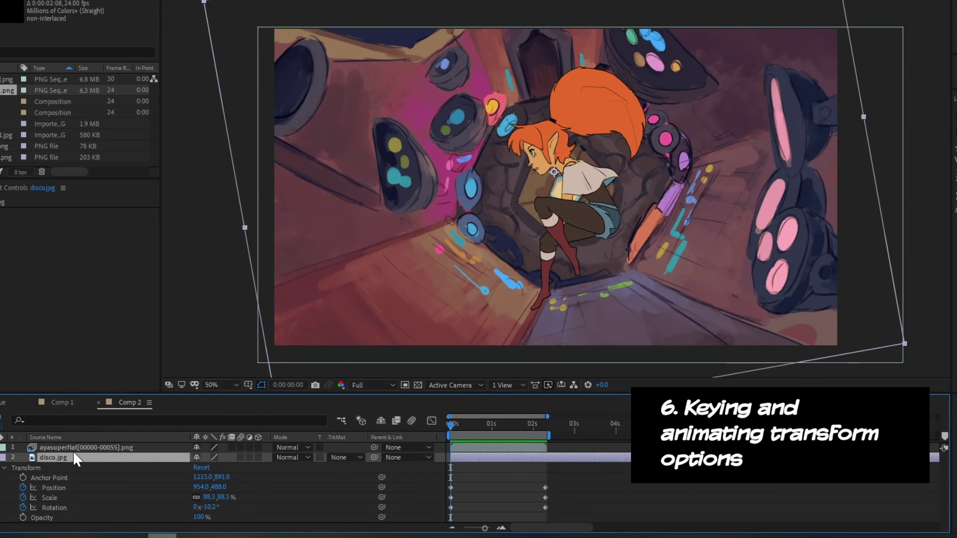
{"action": "left_click", "coordinate": [75, 448]}
{"action": "key", "text": "comma"}
{"action": "key", "text": "comma"}
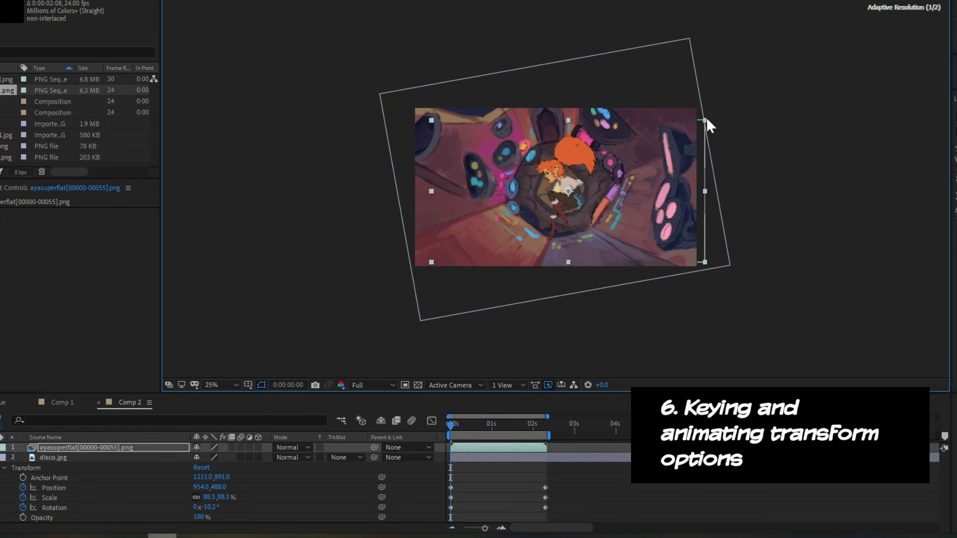
{"action": "key", "text": "period"}
{"action": "key", "text": "period"}
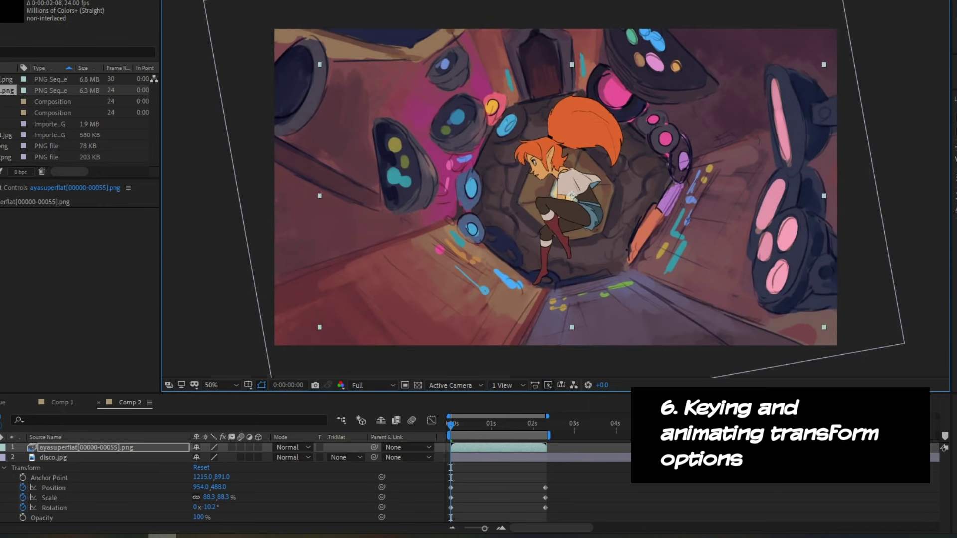
{"action": "key", "text": "space"}
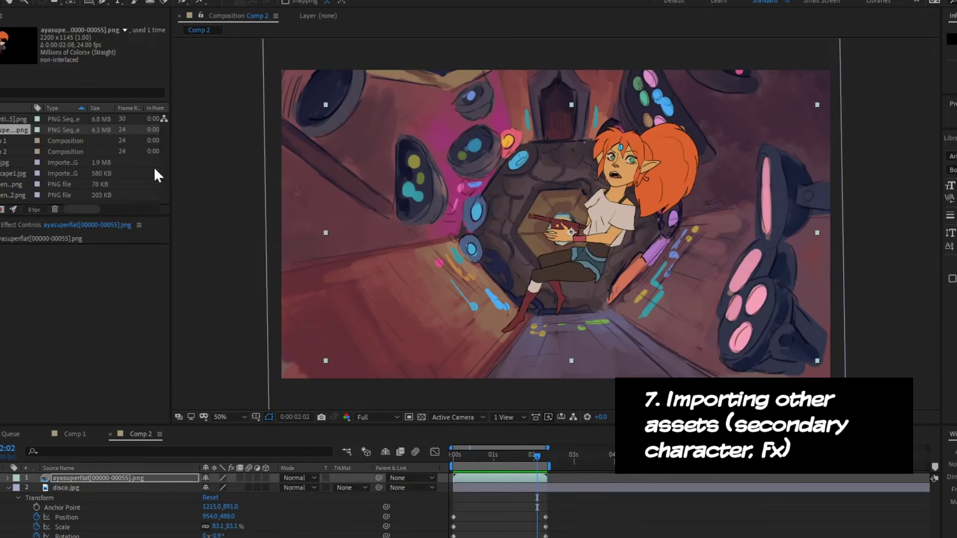
{"action": "right_click", "coordinate": [145, 205]}
Step: Import the shark folder's frames as the sharka PNG sequence
{"action": "mouse_move", "coordinate": [149, 259]}
{"action": "left_click", "coordinate": [259, 315]}
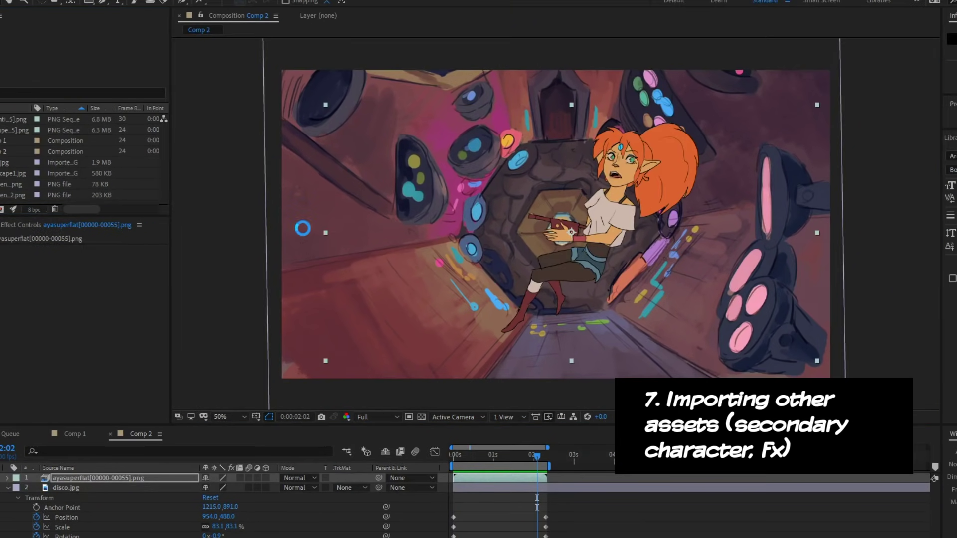
{"action": "left_click", "coordinate": [637, 109]}
{"action": "double_click", "coordinate": [500, 198]}
{"action": "left_click", "coordinate": [491, 163]}
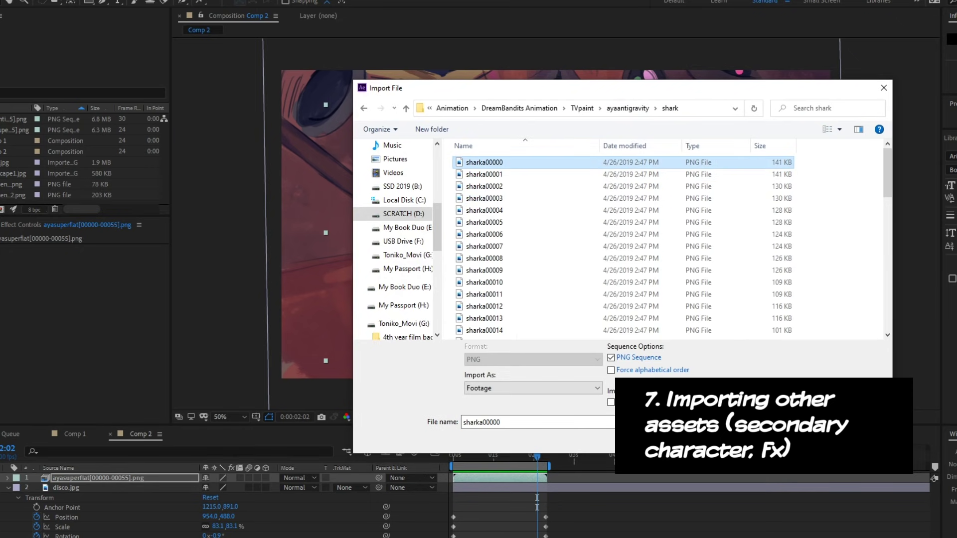
{"action": "key", "text": "Return"}
Step: Set sharka to 24 fps, add it to Comp 2, and place it below the girl
{"action": "right_click", "coordinate": [13, 184]}
{"action": "left_click", "coordinate": [212, 272]}
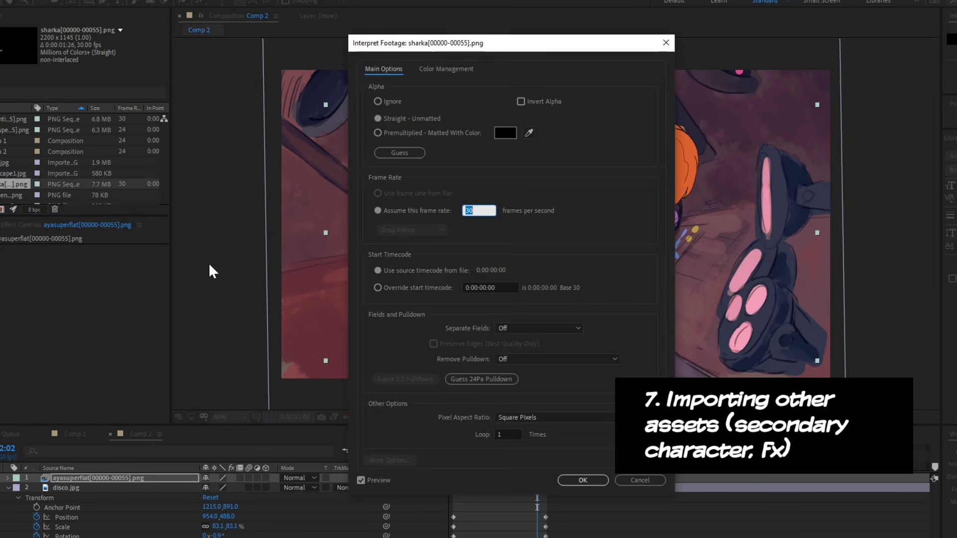
{"action": "type", "text": "24"}
{"action": "left_click", "coordinate": [582, 480]}
{"action": "left_click_drag", "start_coordinate": [4, 183], "coordinate": [534, 191]}
{"action": "left_click_drag", "start_coordinate": [410, 172], "coordinate": [462, 160]}
{"action": "left_click_drag", "start_coordinate": [119, 477], "coordinate": [125, 498]}
{"action": "left_click_drag", "start_coordinate": [536, 456], "coordinate": [415, 460]}
{"action": "scroll", "coordinate": [779, 134], "scroll_direction": "down", "scroll_amount": 2}
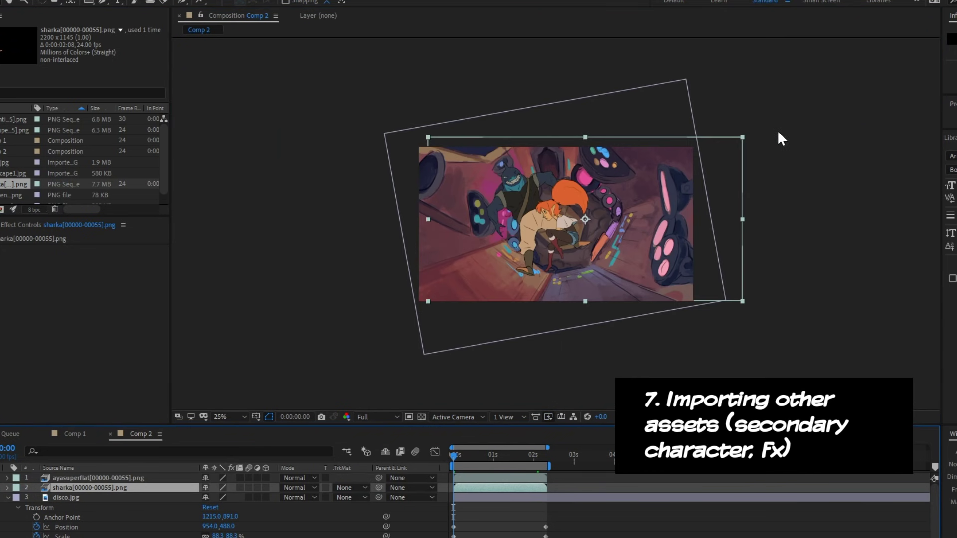
{"action": "key", "text": "period"}
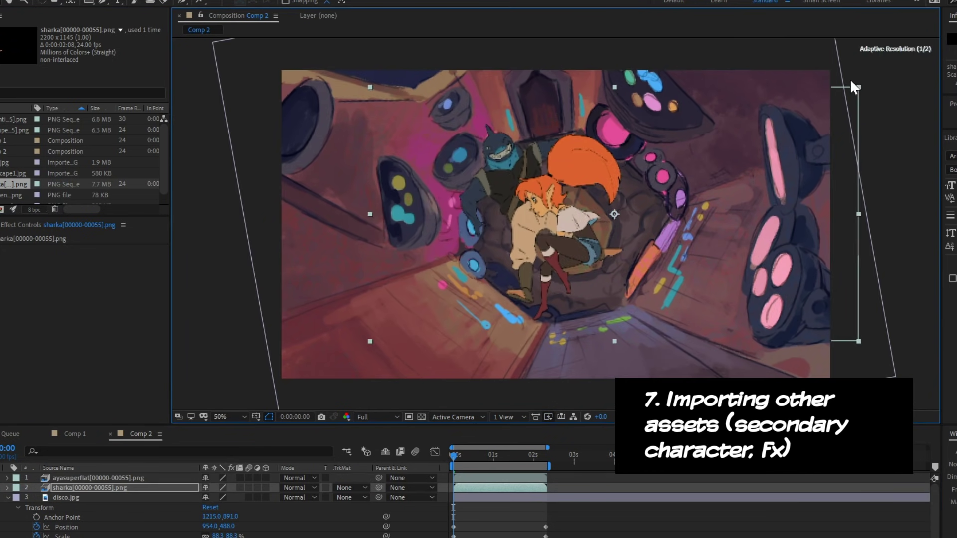
Step: Import the lit frames from the fx folder as a PNG sequence
{"action": "right_click", "coordinate": [107, 202]}
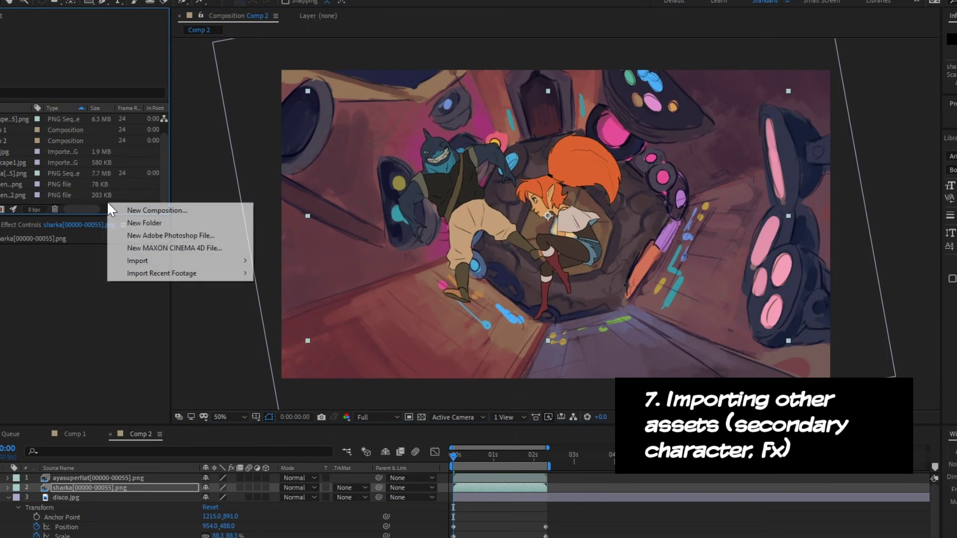
{"action": "mouse_move", "coordinate": [209, 262]}
{"action": "left_click", "coordinate": [273, 262]}
{"action": "left_click", "coordinate": [627, 108]}
{"action": "double_click", "coordinate": [533, 188]}
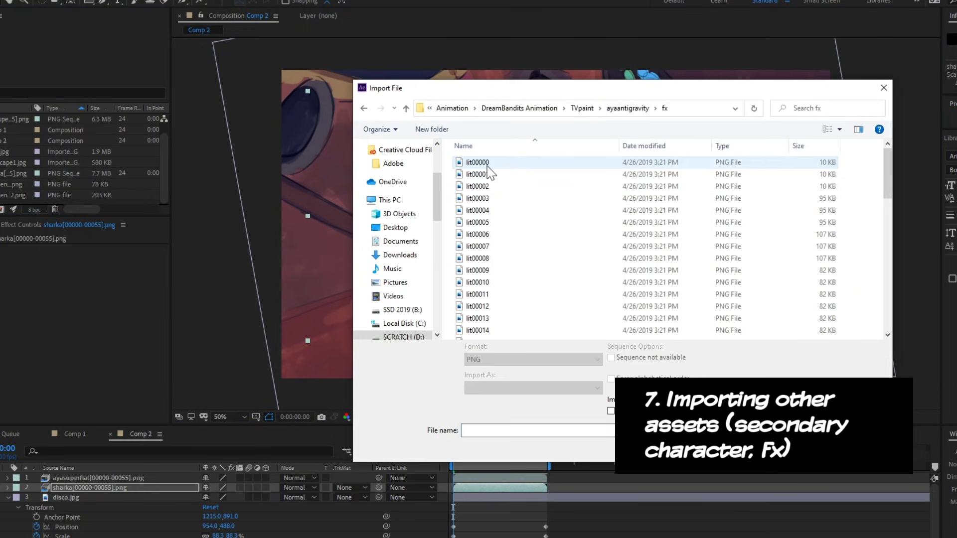
{"action": "left_click", "coordinate": [487, 164]}
{"action": "left_click", "coordinate": [803, 448]}
Step: Set lit to 24 fps, add it to Comp 2, and shift the lasers left
{"action": "left_click_drag", "start_coordinate": [23, 179], "coordinate": [554, 214]}
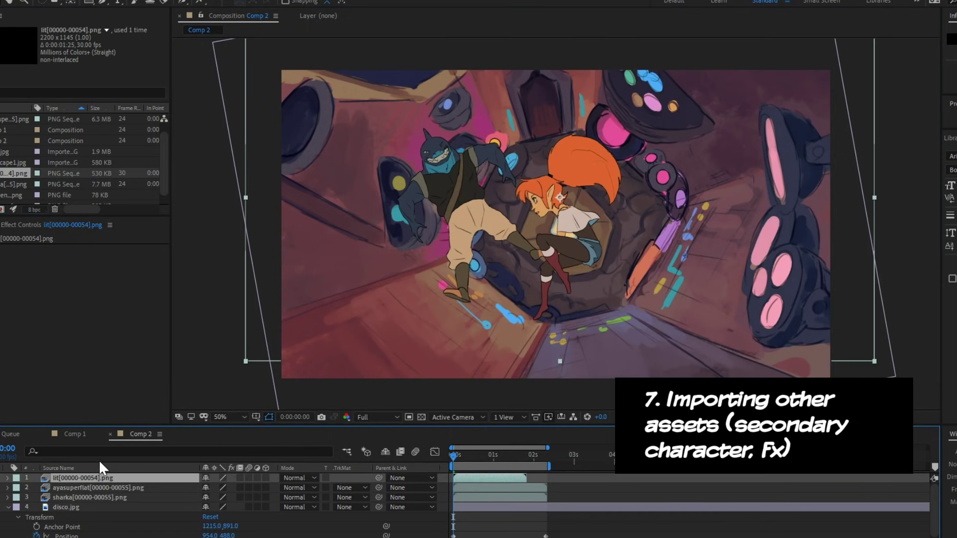
{"action": "key", "text": "Delete"}
{"action": "right_click", "coordinate": [8, 173]}
{"action": "left_click", "coordinate": [215, 255]}
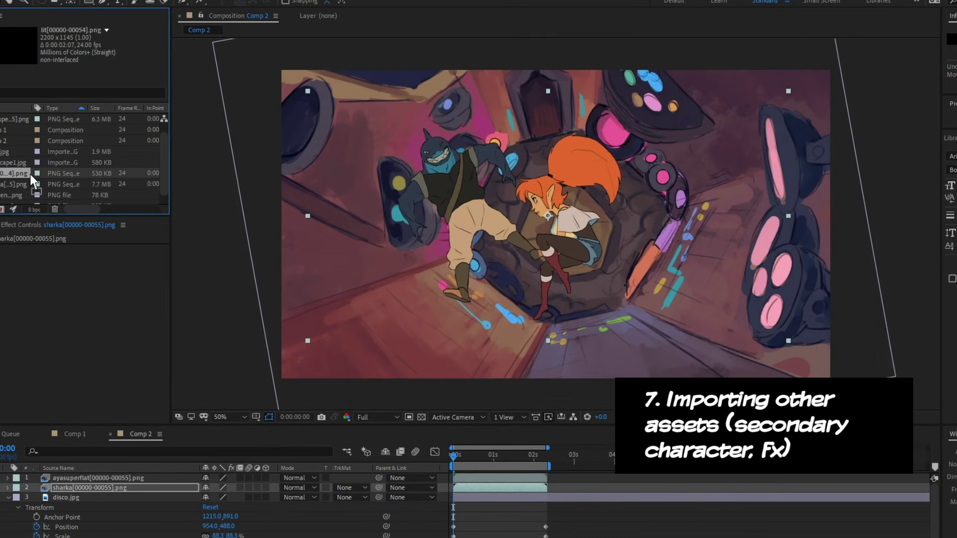
{"action": "left_click_drag", "start_coordinate": [30, 174], "coordinate": [613, 215]}
{"action": "left_click_drag", "start_coordinate": [485, 453], "coordinate": [507, 456]}
{"action": "left_click_drag", "start_coordinate": [605, 270], "coordinate": [588, 273]}
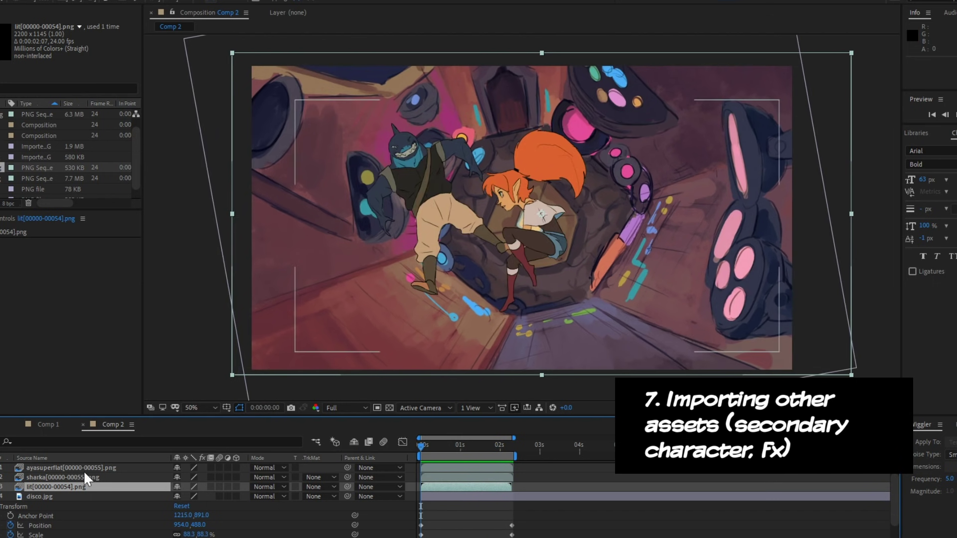
Step: Stop the RAM preview, return to frame 0, and open the ayasuperflat layer's context menu
{"action": "left_click", "coordinate": [48, 467]}
{"action": "right_click", "coordinate": [49, 471]}
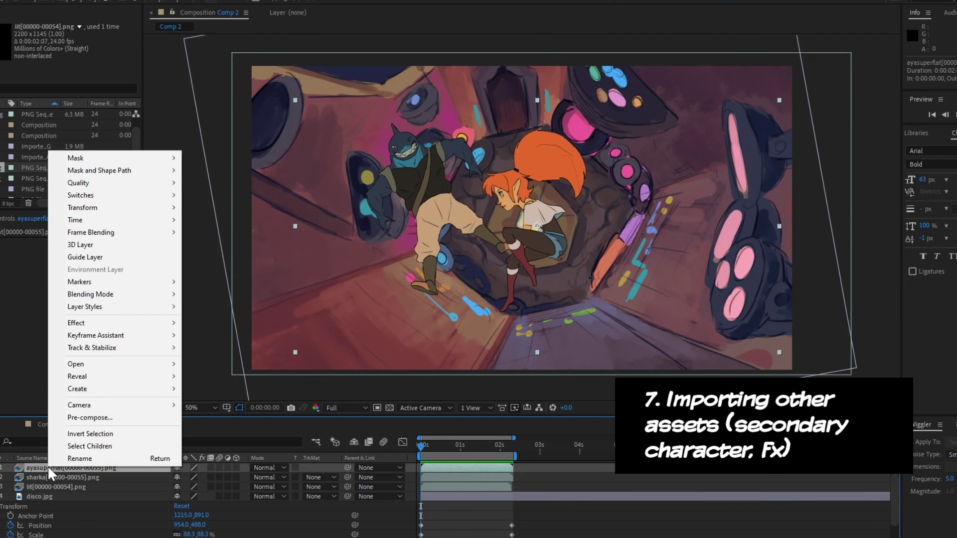
{"action": "mouse_move", "coordinate": [115, 304]}
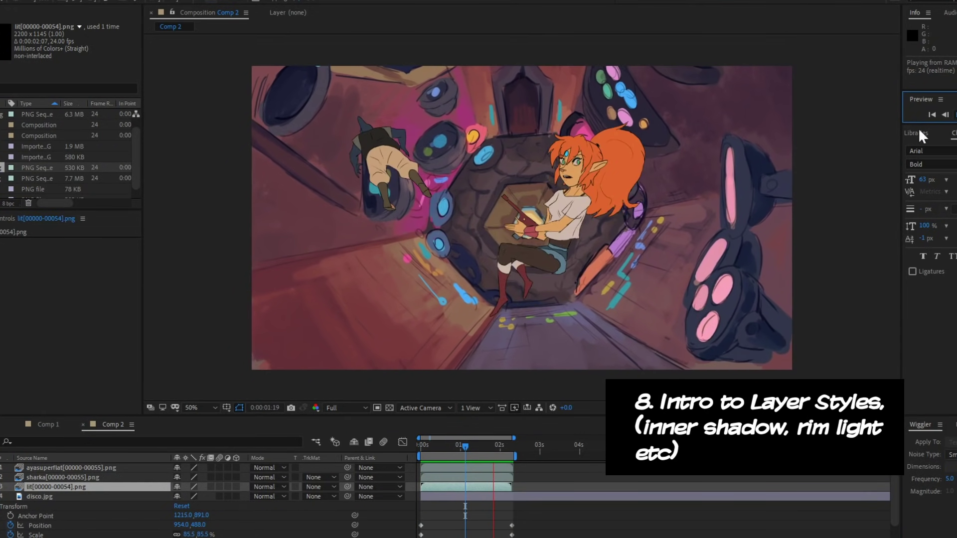
{"action": "key", "text": "space"}
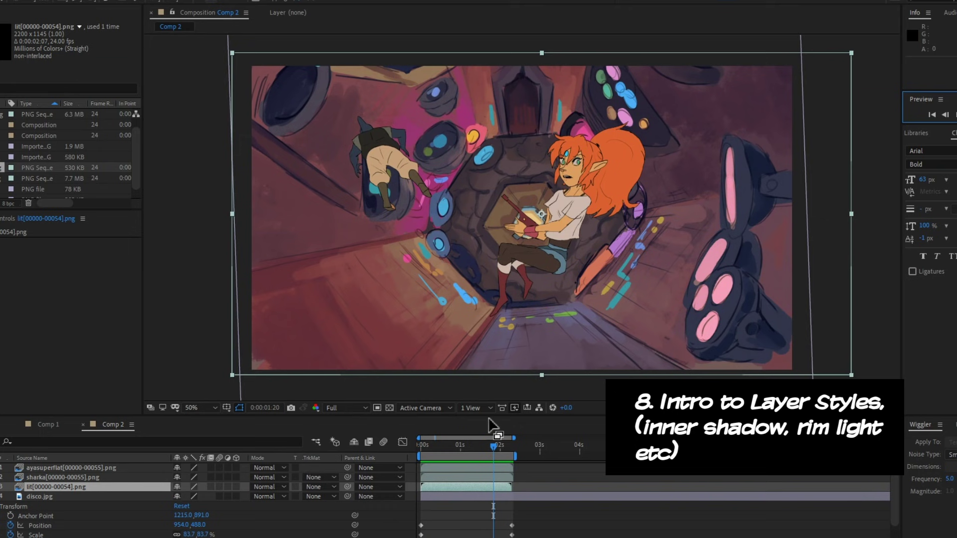
{"action": "left_click_drag", "start_coordinate": [457, 446], "coordinate": [312, 450]}
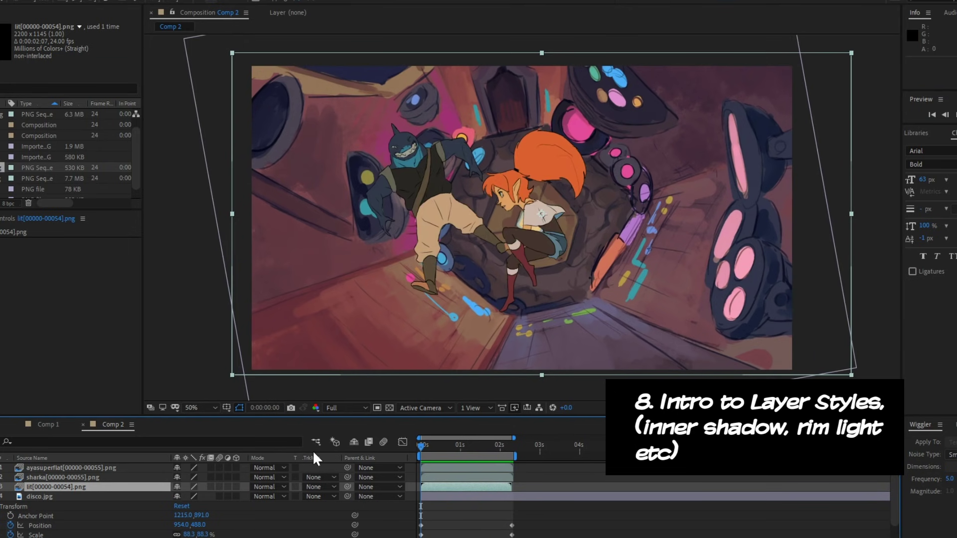
{"action": "left_click", "coordinate": [45, 467]}
{"action": "right_click", "coordinate": [47, 467]}
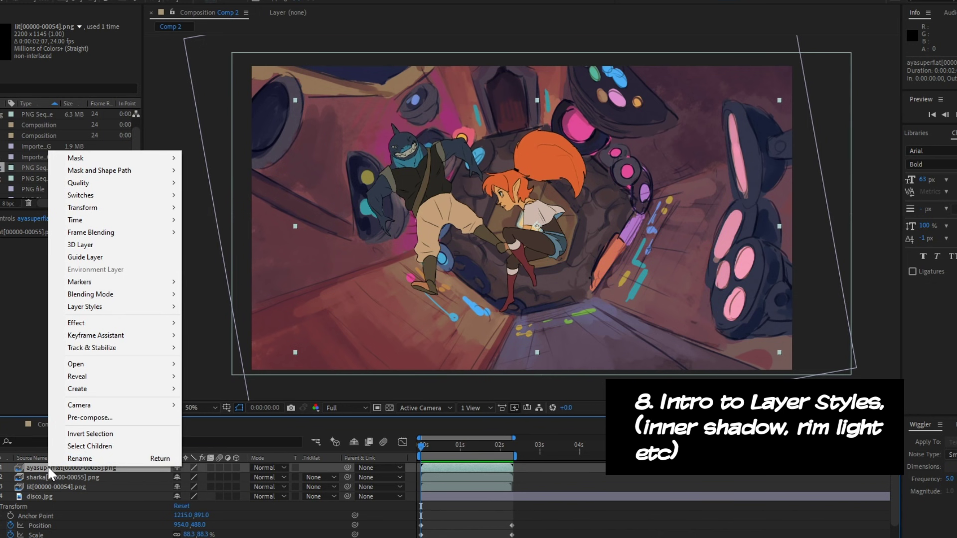
Step: Add an Inner Shadow layer style to ayasuperflat and raise its distance to 18
{"action": "mouse_move", "coordinate": [116, 304]}
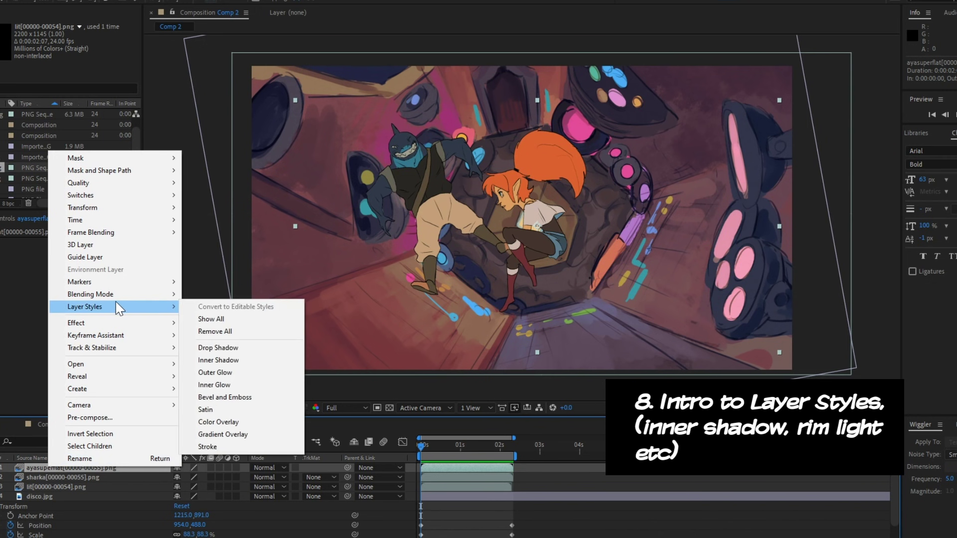
{"action": "left_click", "coordinate": [255, 360]}
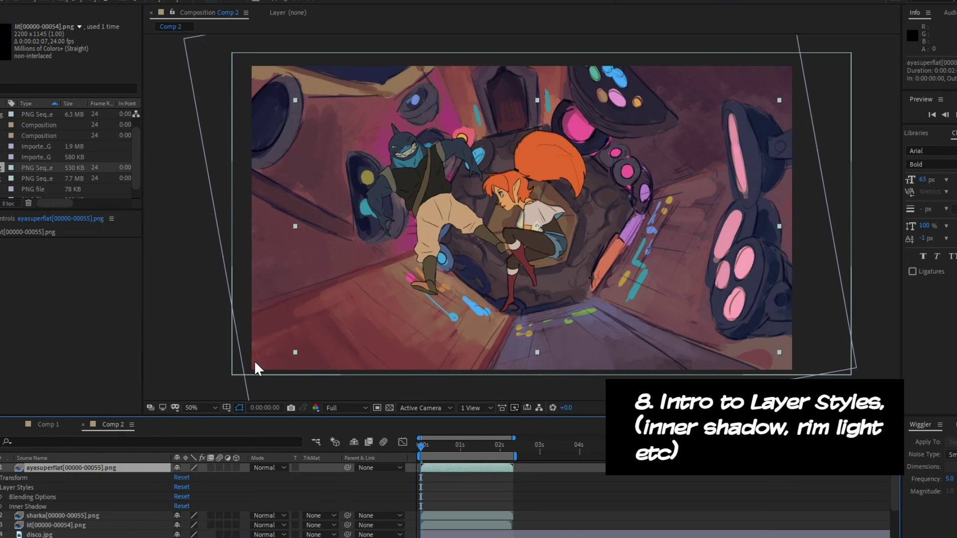
{"action": "left_click", "coordinate": [2, 507]}
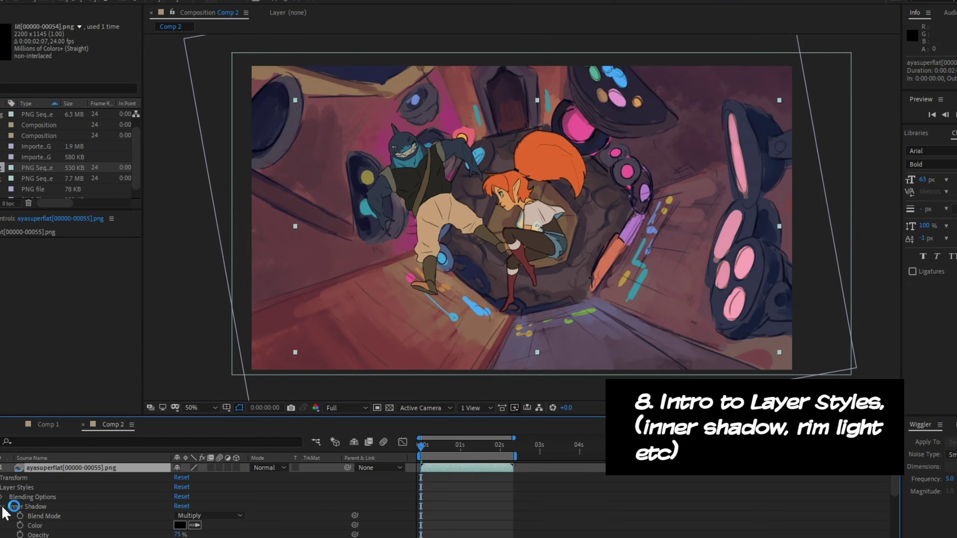
{"action": "scroll", "coordinate": [208, 511], "scroll_direction": "down", "scroll_amount": 2}
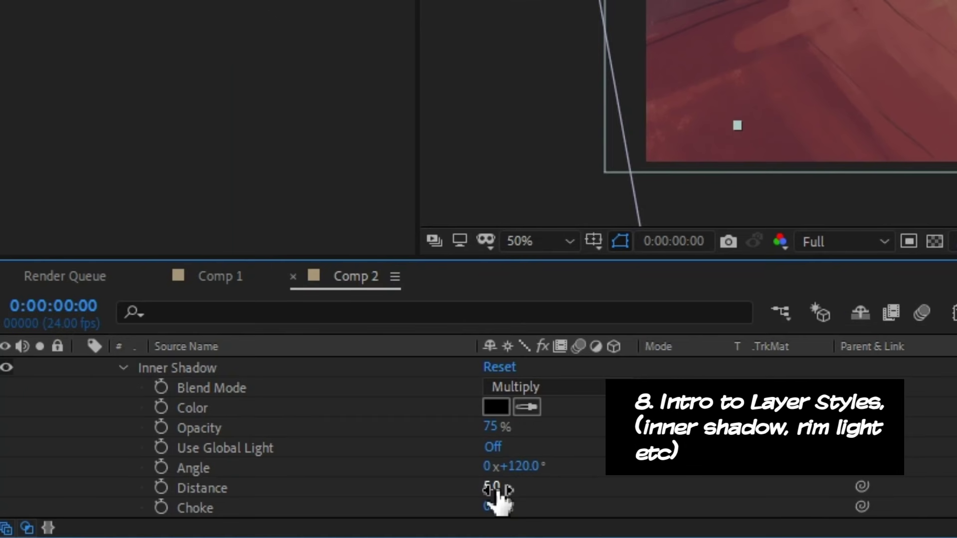
{"action": "left_click_drag", "start_coordinate": [496, 494], "coordinate": [545, 463]}
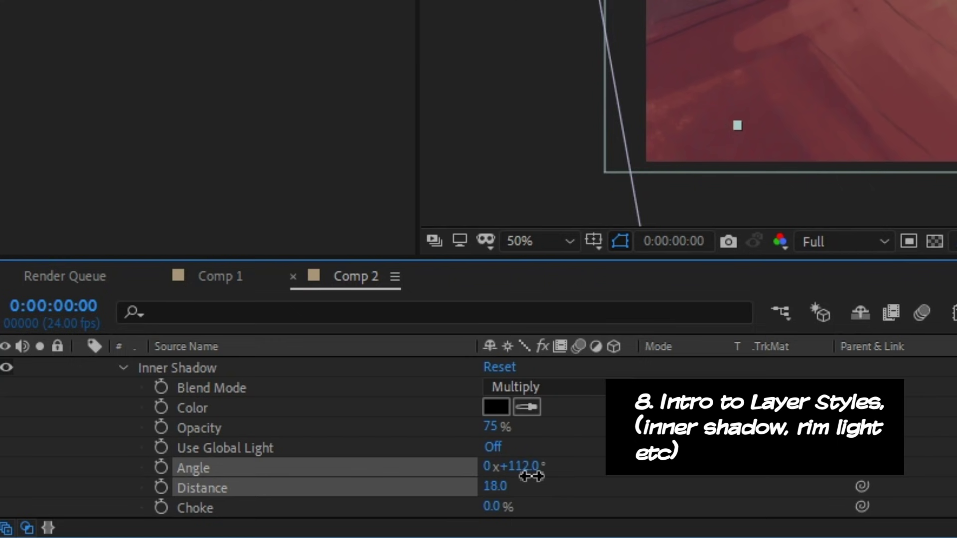
Step: Set the inner shadow blend mode to Overlay and size to 23, then preview the shot
{"action": "left_click", "coordinate": [528, 391]}
{"action": "left_click", "coordinate": [623, 1]}
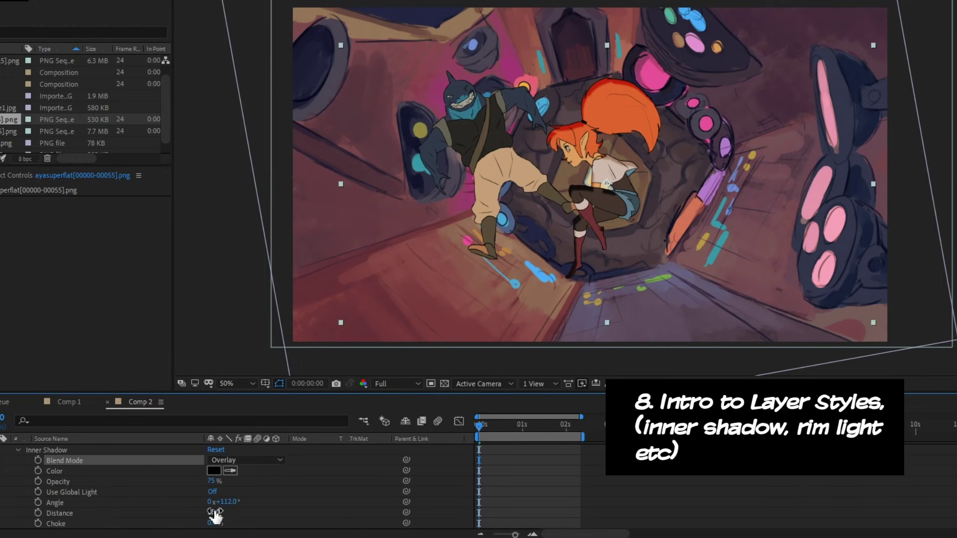
{"action": "scroll", "coordinate": [497, 488], "scroll_direction": "down", "scroll_amount": 1}
{"action": "left_click_drag", "start_coordinate": [213, 503], "coordinate": [223, 501]}
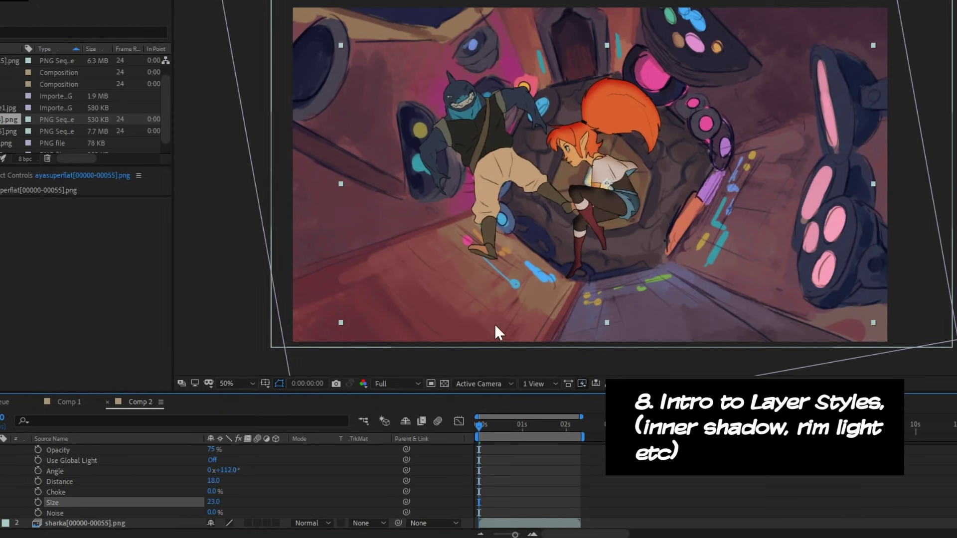
{"action": "key", "text": "space"}
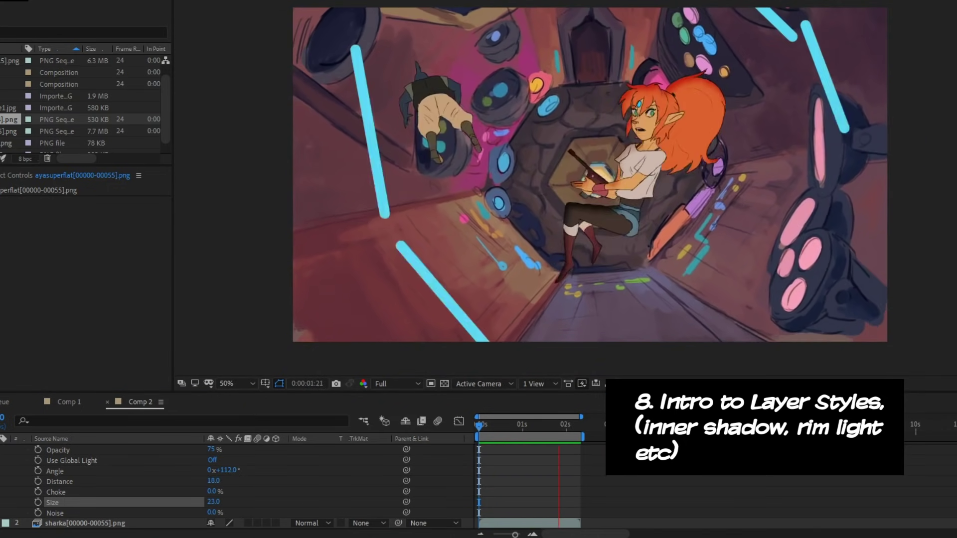
{"action": "key", "text": "space"}
{"action": "scroll", "coordinate": [157, 488], "scroll_direction": "up", "scroll_amount": 5}
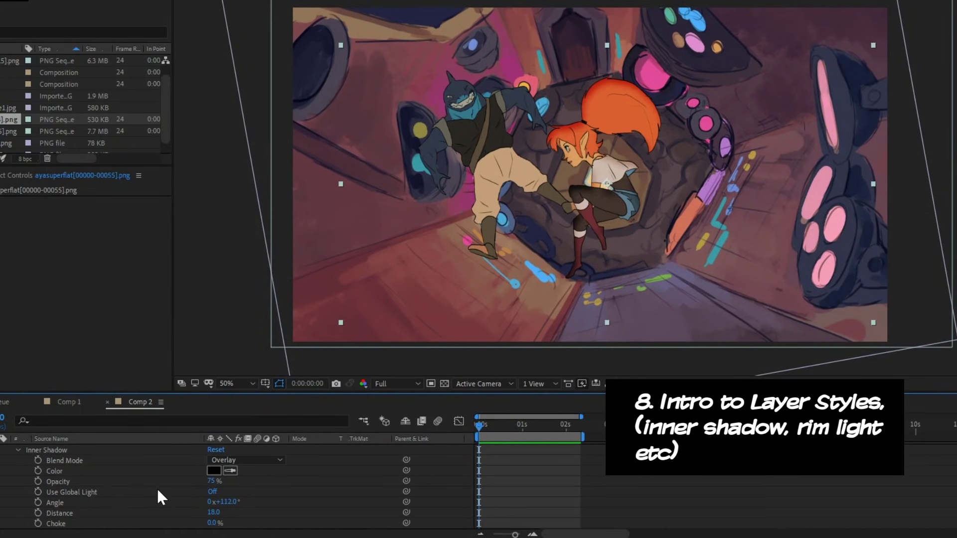
Step: Switch the inner shadow to Linear Dodge blending with a cyan colour
{"action": "left_click", "coordinate": [241, 493]}
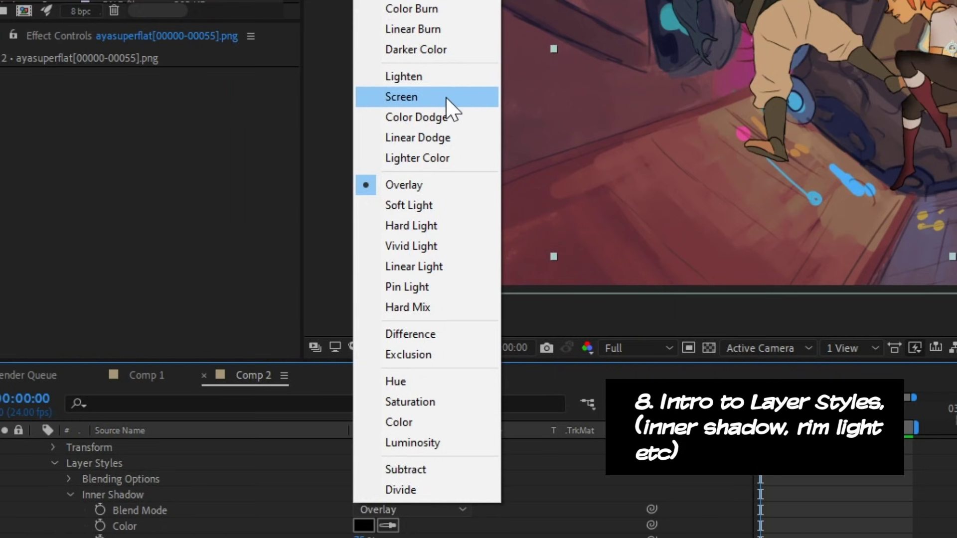
{"action": "left_click", "coordinate": [423, 135]}
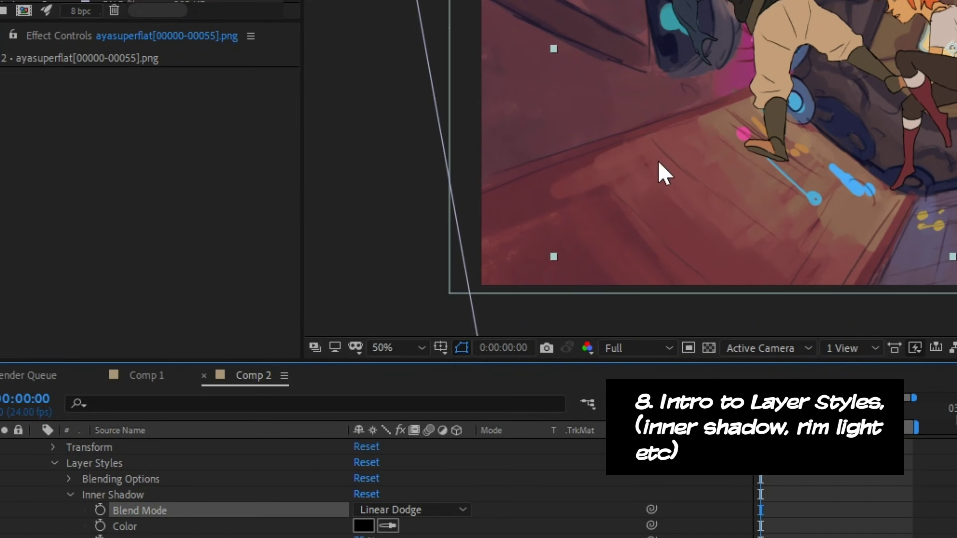
{"action": "left_click", "coordinate": [364, 525]}
{"action": "left_click", "coordinate": [667, 479]}
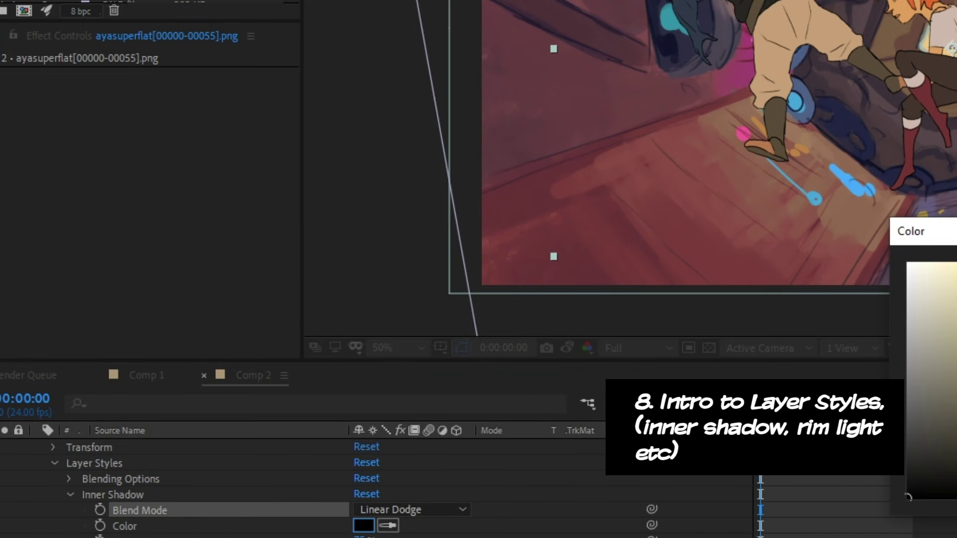
{"action": "left_click", "coordinate": [632, 392]}
{"action": "left_click", "coordinate": [666, 422]}
{"action": "left_click_drag", "start_coordinate": [635, 384], "coordinate": [632, 393]}
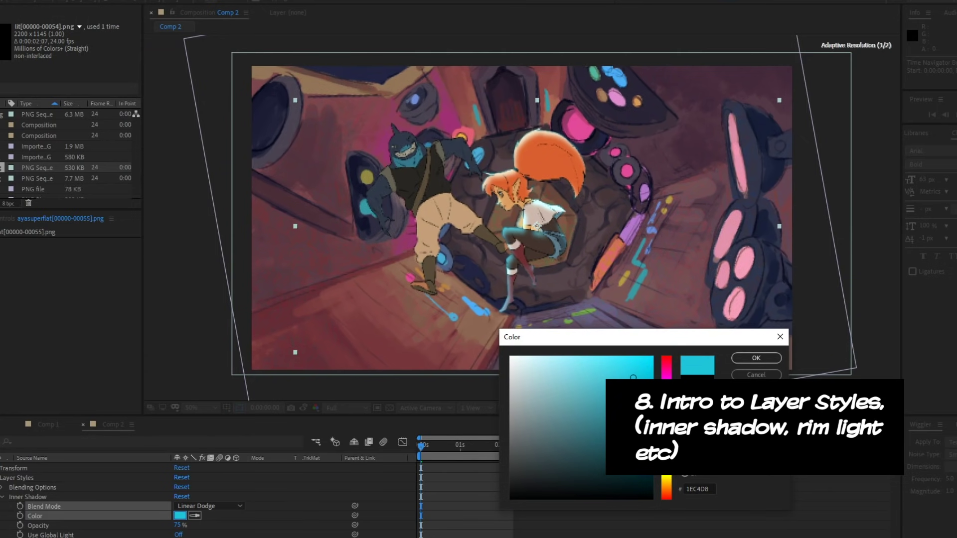
{"action": "left_click", "coordinate": [756, 358]}
Step: Set the inner shadow distance to 21 and adjust its size, inspecting the rim light zoomed in
{"action": "scroll", "coordinate": [192, 523], "scroll_direction": "down", "scroll_amount": 2}
{"action": "scroll", "coordinate": [186, 528], "scroll_direction": "down", "scroll_amount": 2}
{"action": "left_click_drag", "start_coordinate": [180, 496], "coordinate": [191, 525]}
{"action": "type", "text": "5"}
{"action": "key", "text": "Return"}
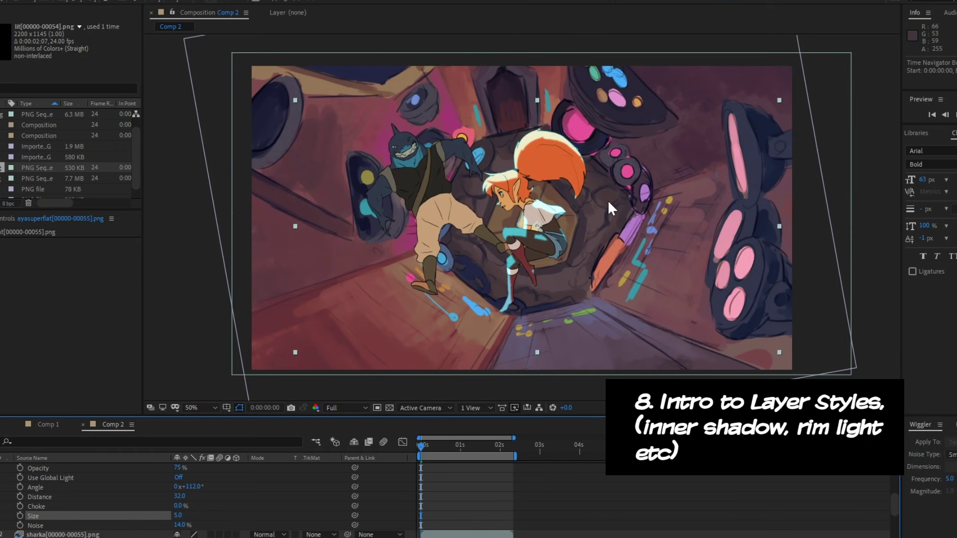
{"action": "key", "text": "slash"}
{"action": "key", "text": "comma"}
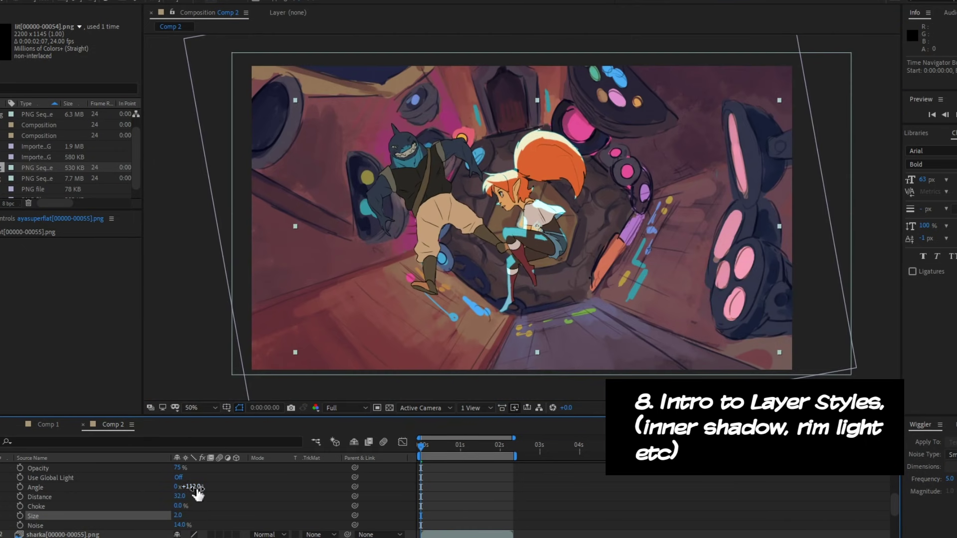
Step: Turn the rim light angle to 27° and preview the shot
{"action": "mouse_move", "coordinate": [198, 493]}
{"action": "left_mouse_down"}
{"action": "mouse_move", "coordinate": [149, 488]}
{"action": "mouse_move", "coordinate": [188, 500]}
{"action": "left_mouse_up"}
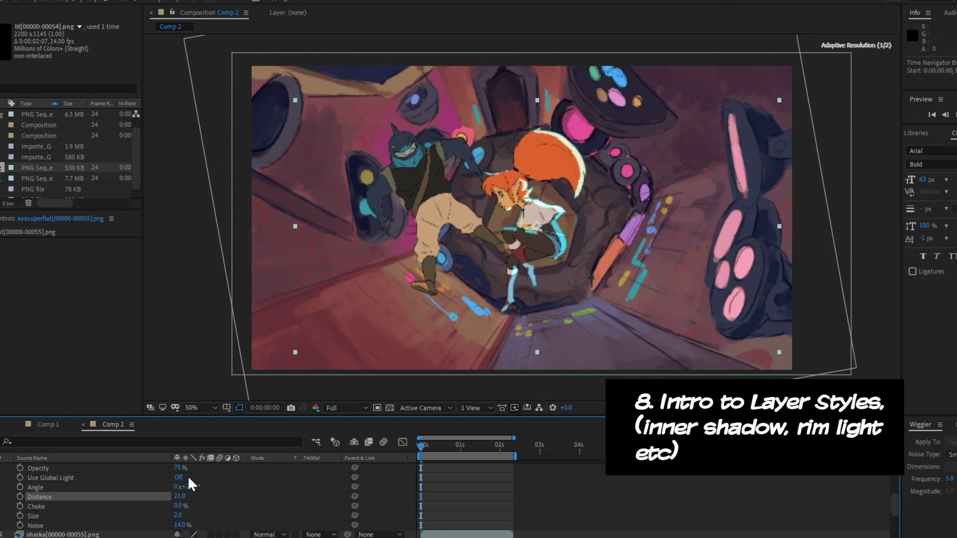
{"action": "key", "text": "space"}
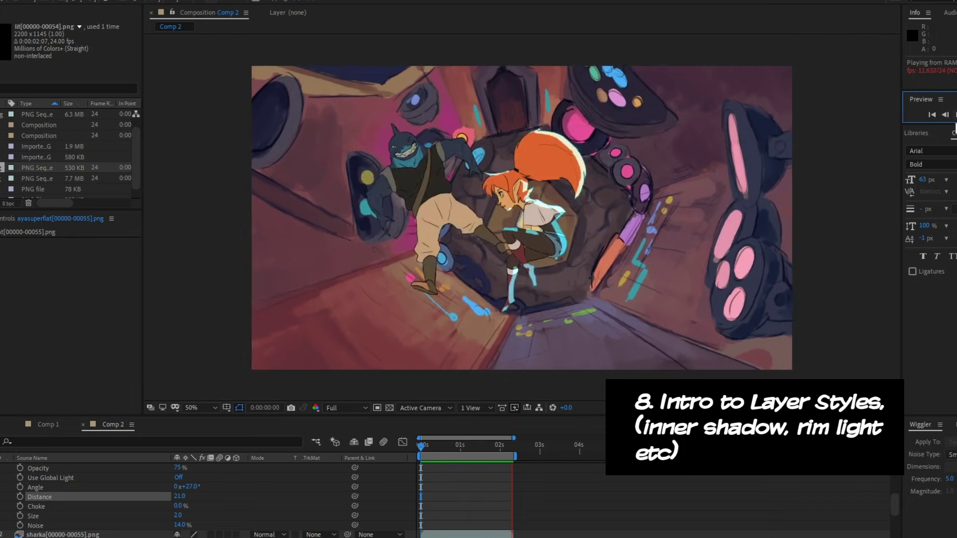
{"action": "left_click", "coordinate": [944, 118]}
{"action": "scroll", "coordinate": [748, 471], "scroll_direction": "up", "scroll_amount": 1}
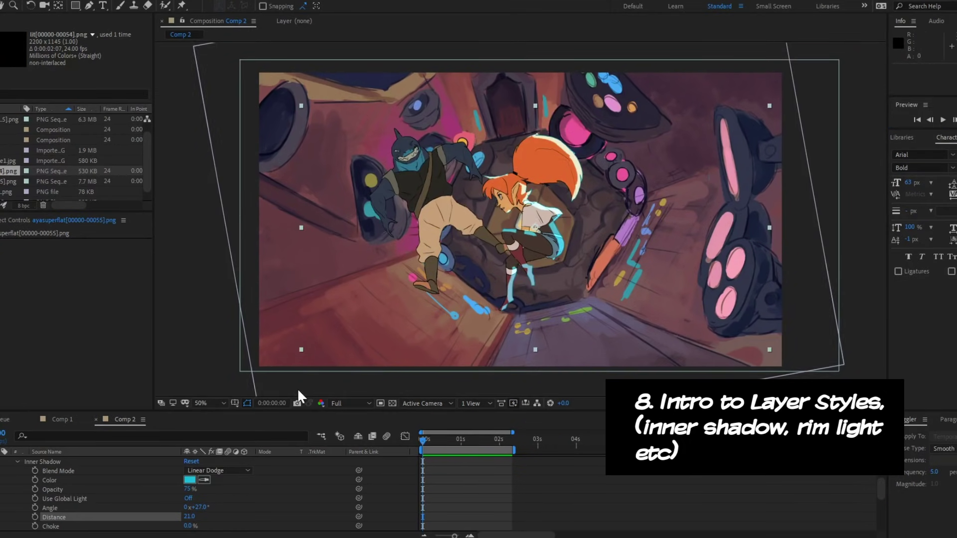
{"action": "left_click", "coordinate": [239, 485]}
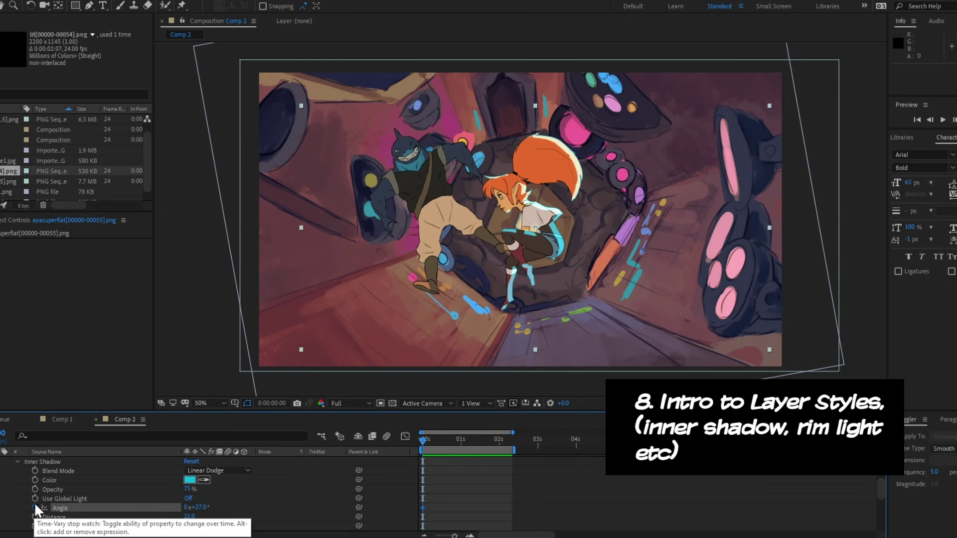
Step: Keyframe the rim light angle at 150° at frame 0 and 14° at 0:00:02:06
{"action": "left_click_drag", "start_coordinate": [200, 508], "coordinate": [255, 491]}
{"action": "left_click", "coordinate": [509, 437]}
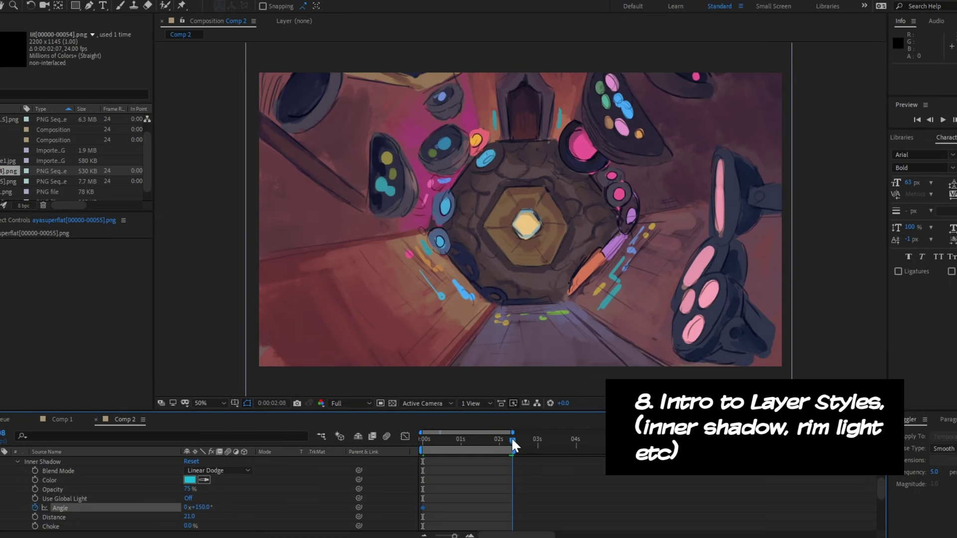
{"action": "left_click_drag", "start_coordinate": [196, 507], "coordinate": [137, 511]}
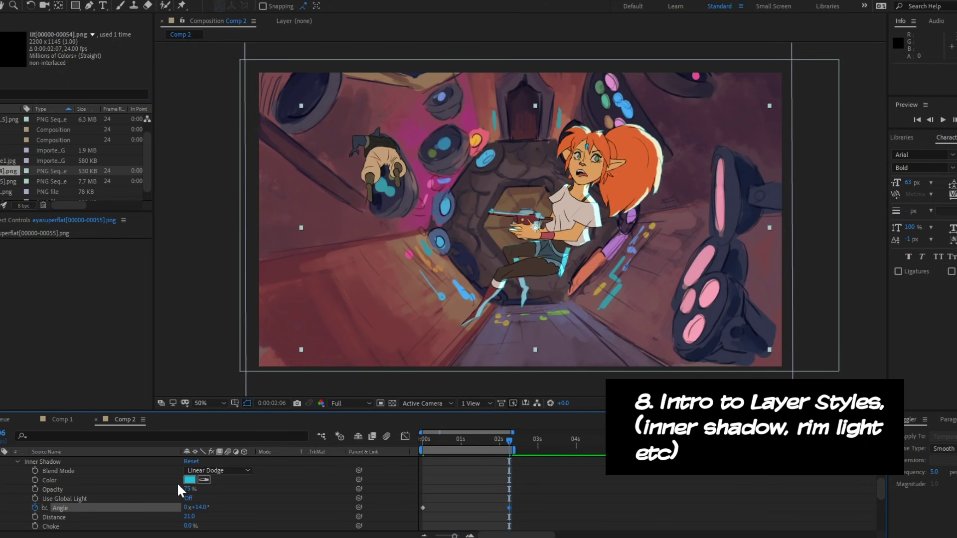
{"action": "left_click", "coordinate": [39, 481]}
{"action": "key", "text": "Home"}
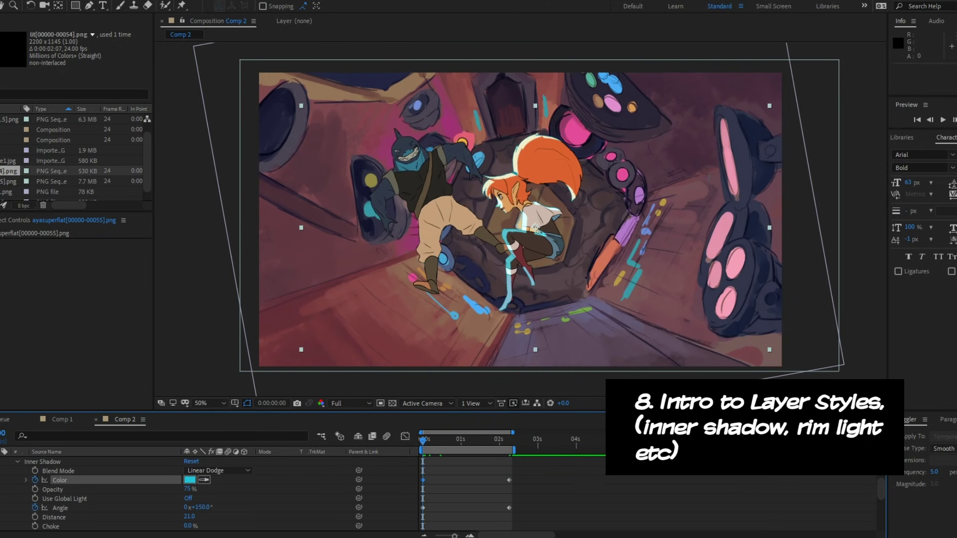
Step: Keyframe the rim light colour blue at the start and pink at 0:00:02:06, then preview
{"action": "left_click", "coordinate": [190, 480]}
{"action": "left_click_drag", "start_coordinate": [661, 417], "coordinate": [661, 403]}
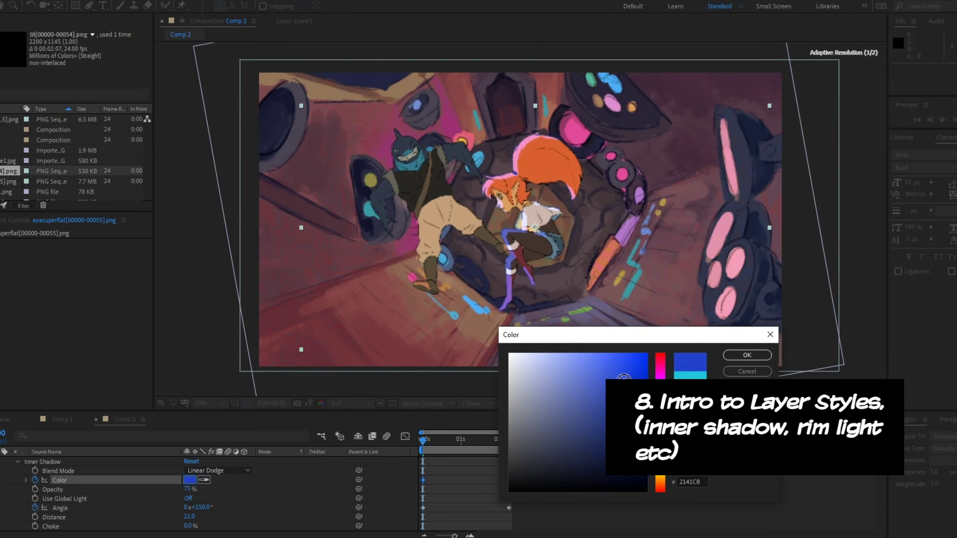
{"action": "left_click", "coordinate": [747, 355]}
{"action": "left_click_drag", "start_coordinate": [423, 439], "coordinate": [510, 438]}
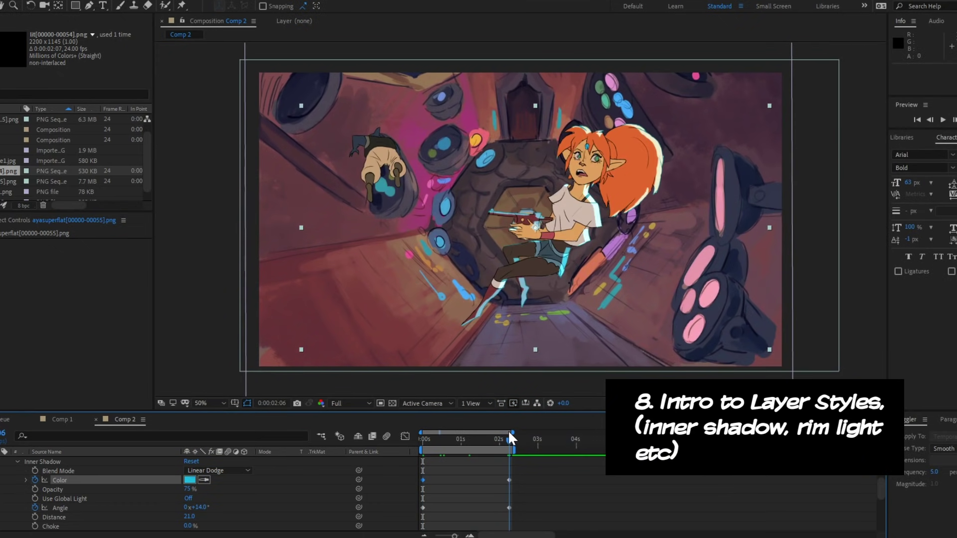
{"action": "left_click", "coordinate": [190, 480]}
{"action": "left_click_drag", "start_coordinate": [659, 418], "coordinate": [650, 363]}
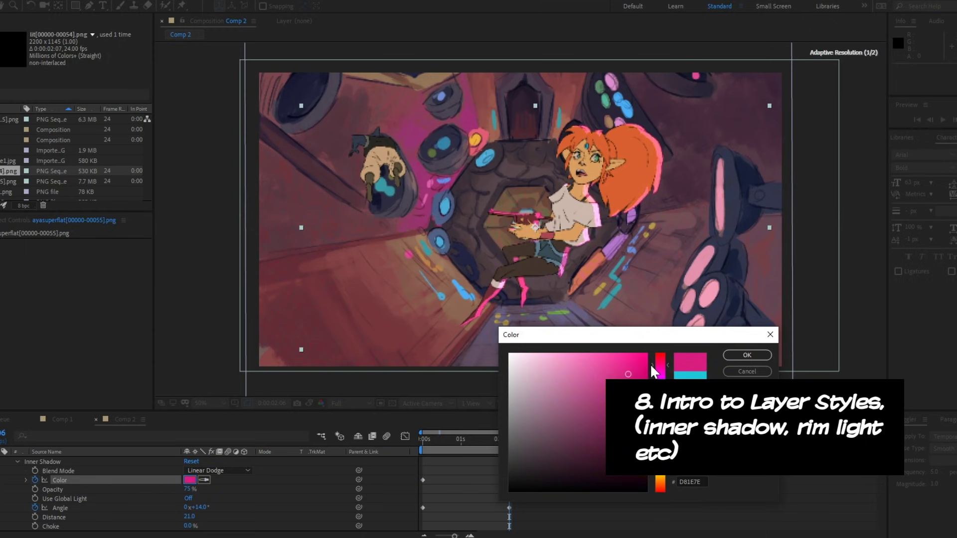
{"action": "left_click", "coordinate": [588, 358]}
{"action": "left_click", "coordinate": [753, 358]}
{"action": "left_click", "coordinate": [943, 120]}
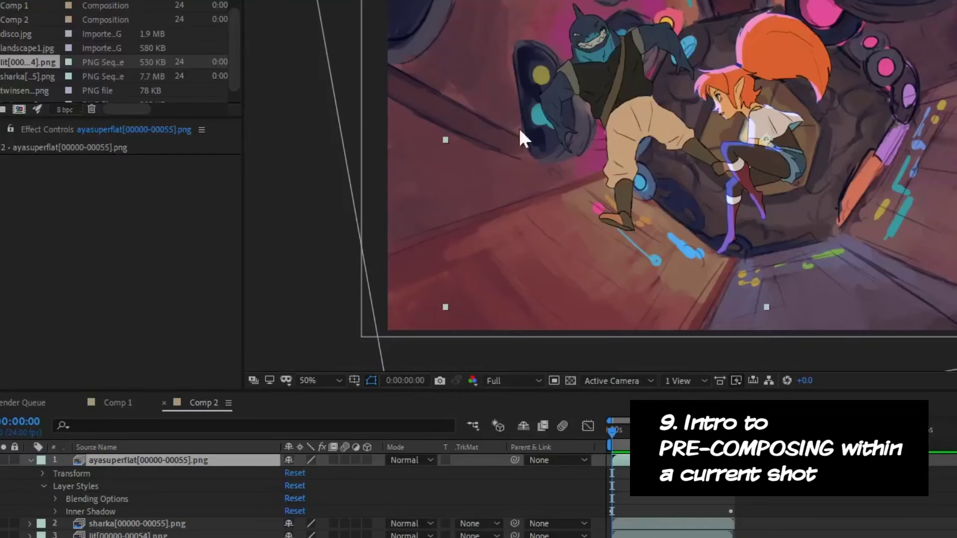
Step: Apply a Layer Styles > Inner Shadow style to the ayasuperflat layer
{"action": "right_click", "coordinate": [170, 461]}
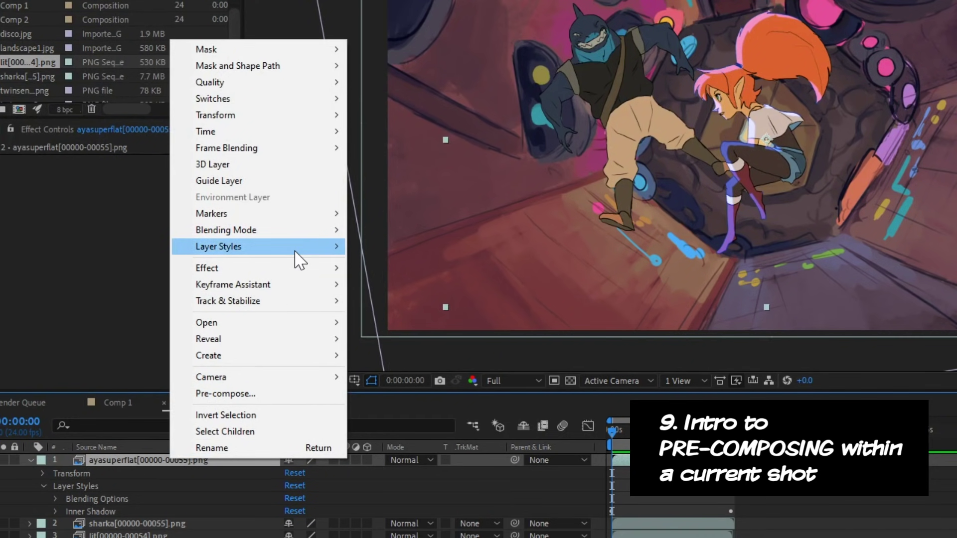
{"action": "mouse_move", "coordinate": [296, 249]}
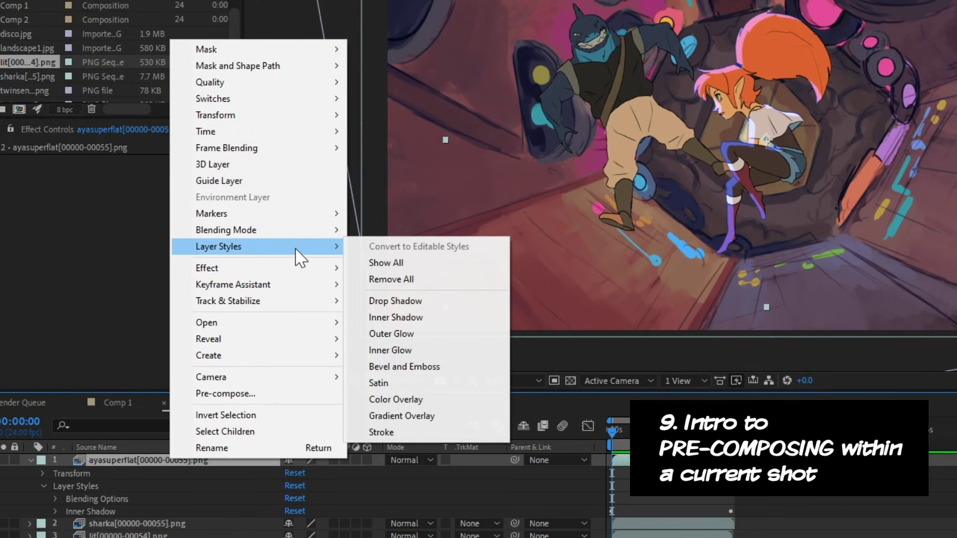
{"action": "left_click", "coordinate": [435, 317]}
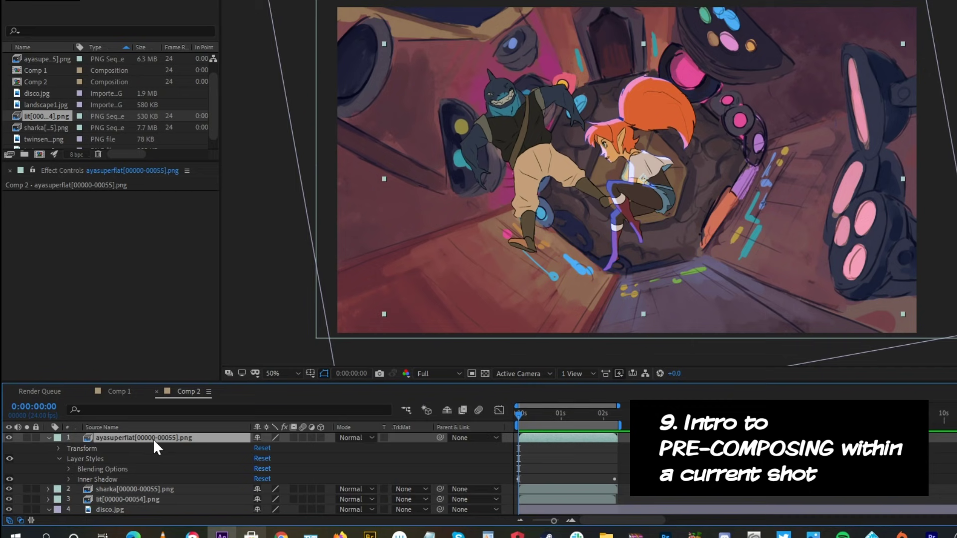
{"action": "right_click", "coordinate": [92, 438]}
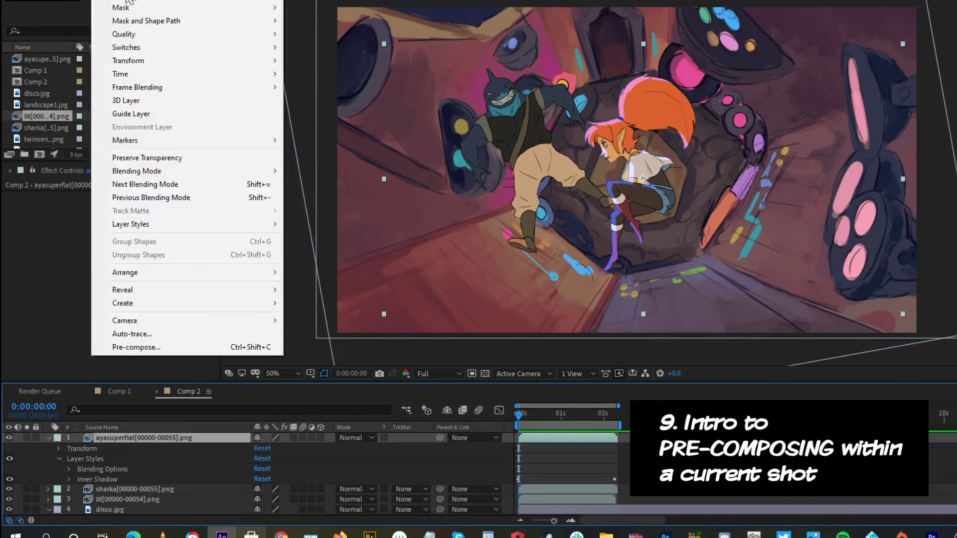
{"action": "left_click", "coordinate": [178, 347]}
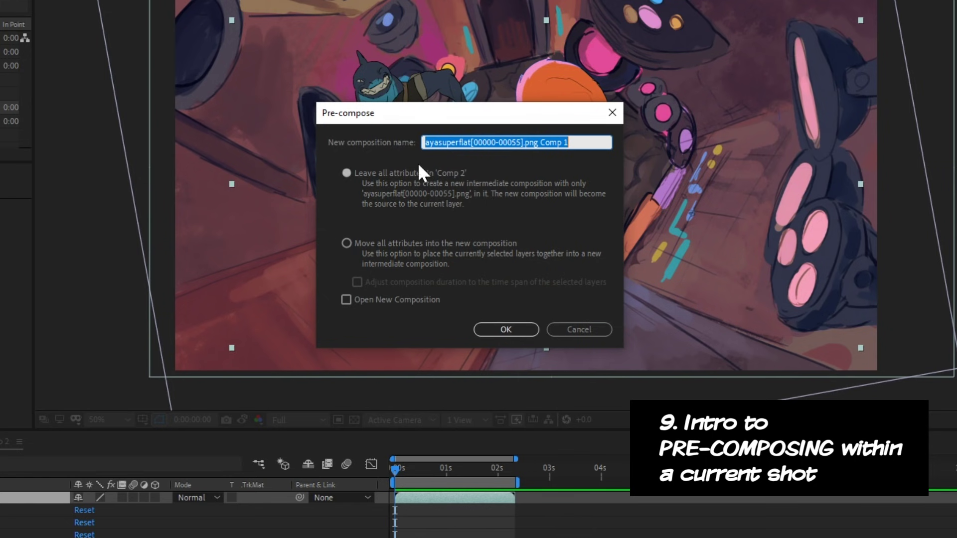
{"action": "left_click_drag", "start_coordinate": [450, 123], "coordinate": [239, 90]}
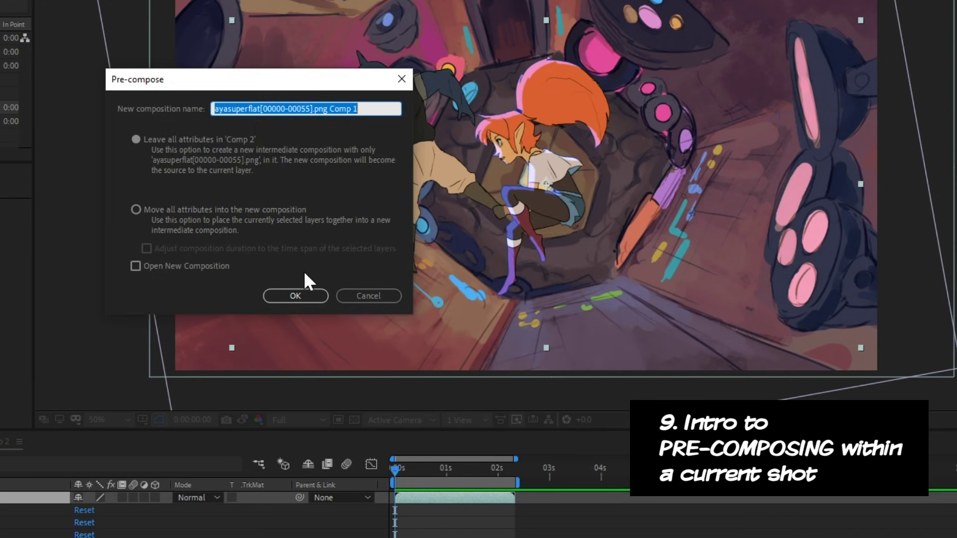
{"action": "left_click", "coordinate": [294, 295]}
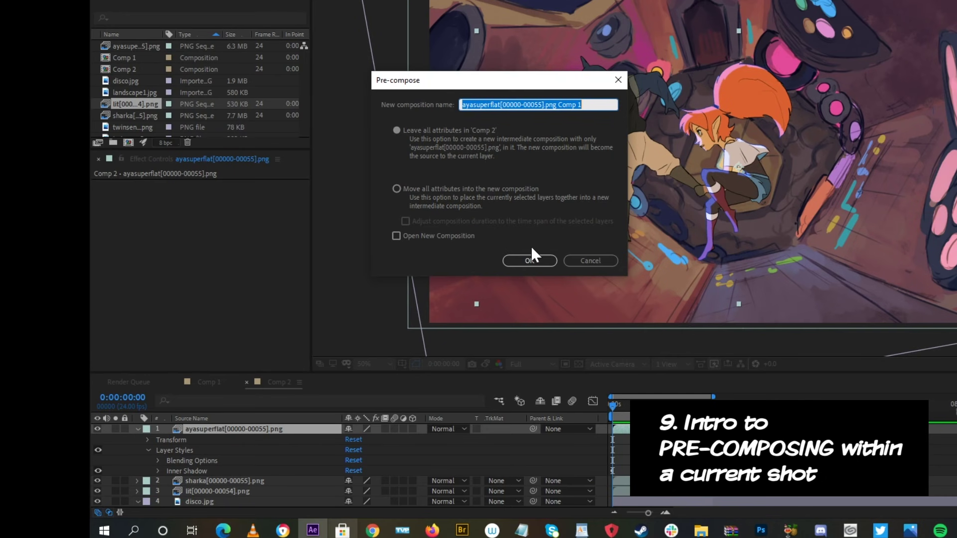
{"action": "left_click", "coordinate": [528, 260]}
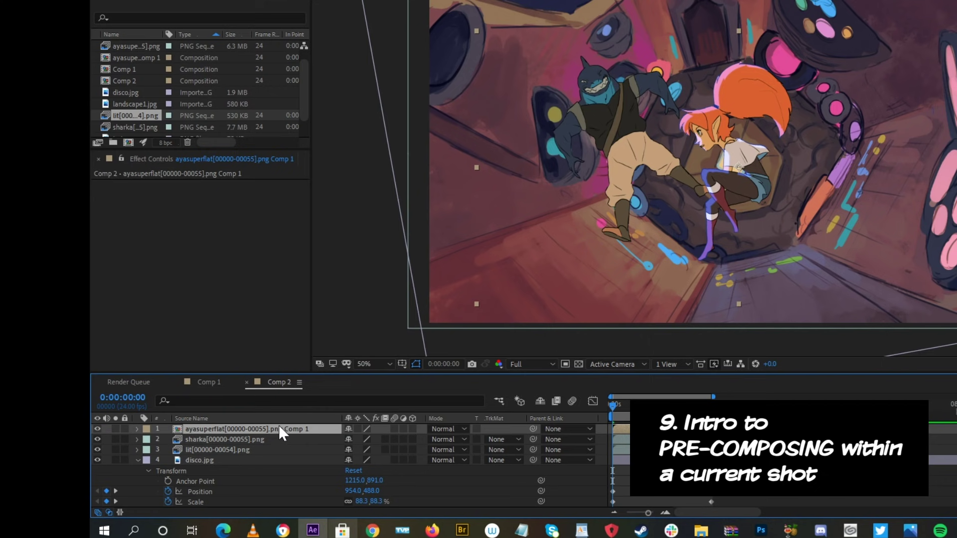
Step: Open the new precomp and add an Inner Shadow style to the character layer
{"action": "double_click", "coordinate": [254, 431]}
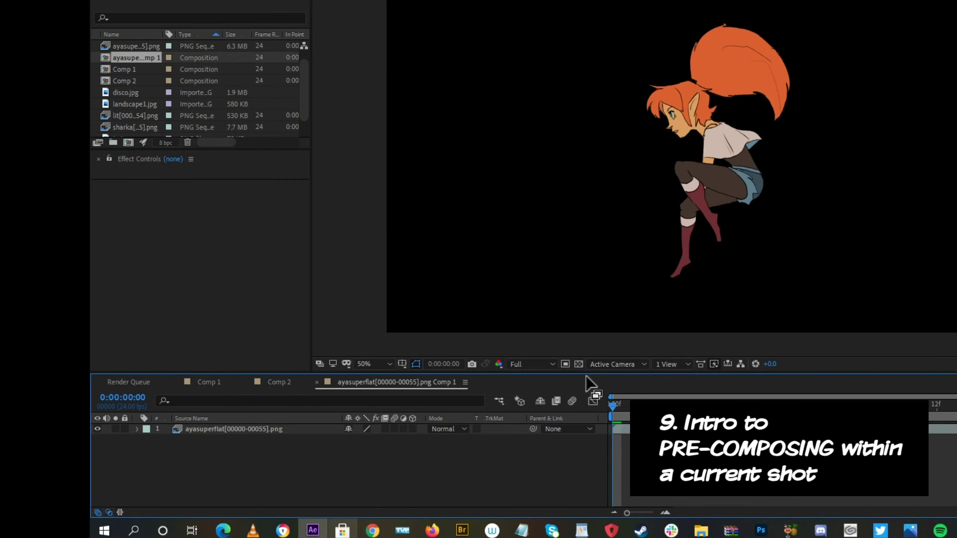
{"action": "left_click", "coordinate": [278, 426]}
{"action": "right_click", "coordinate": [265, 431]}
{"action": "left_click", "coordinate": [269, 456]}
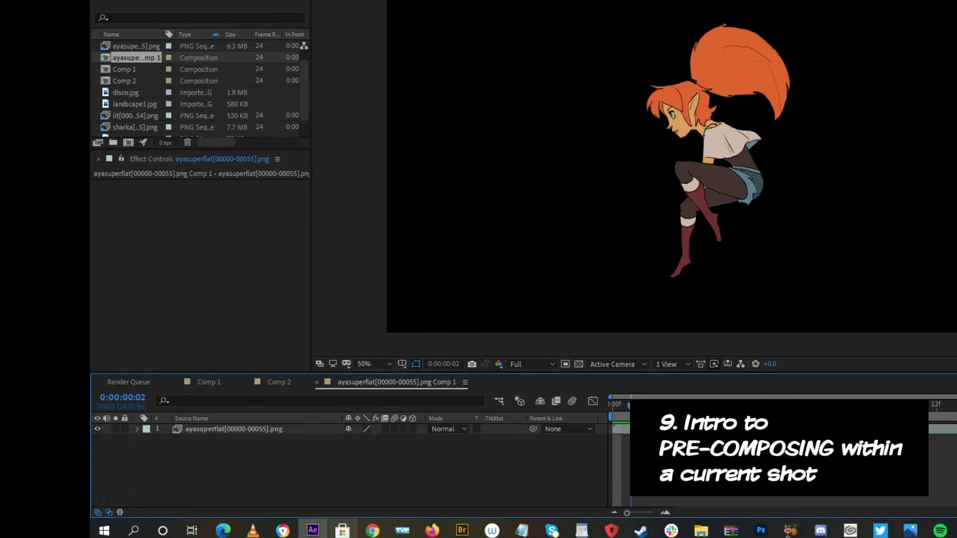
{"action": "key", "text": "space"}
{"action": "right_click", "coordinate": [208, 430]}
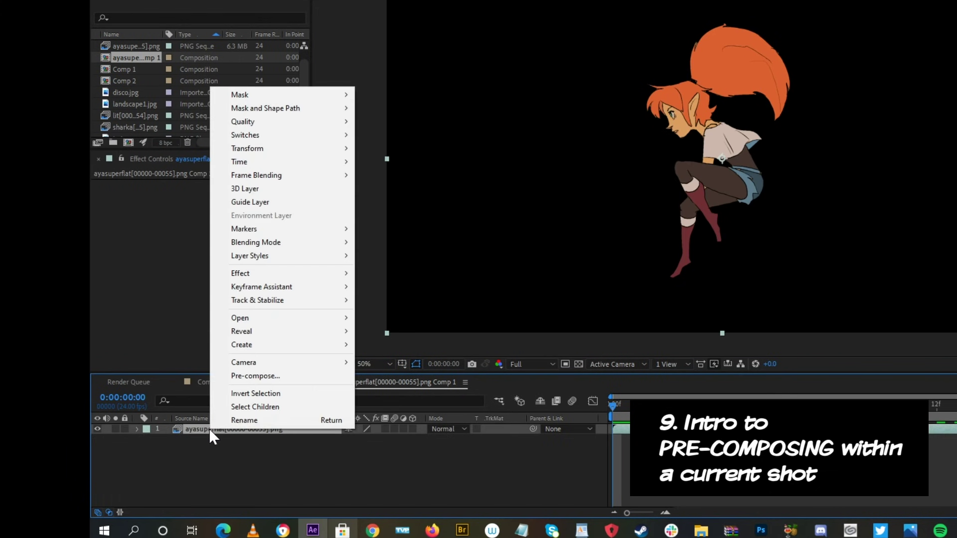
{"action": "left_click", "coordinate": [207, 444]}
{"action": "right_click", "coordinate": [218, 432]}
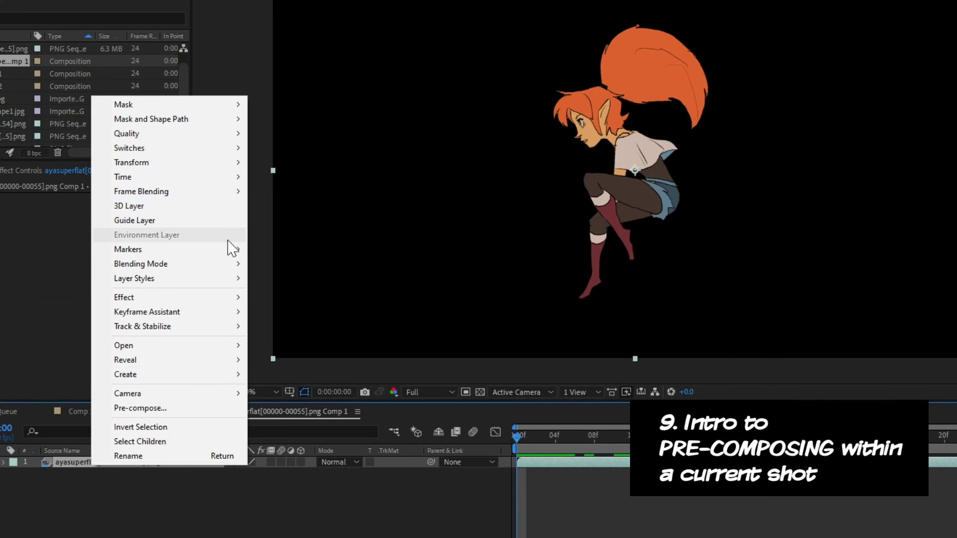
{"action": "mouse_move", "coordinate": [257, 284]}
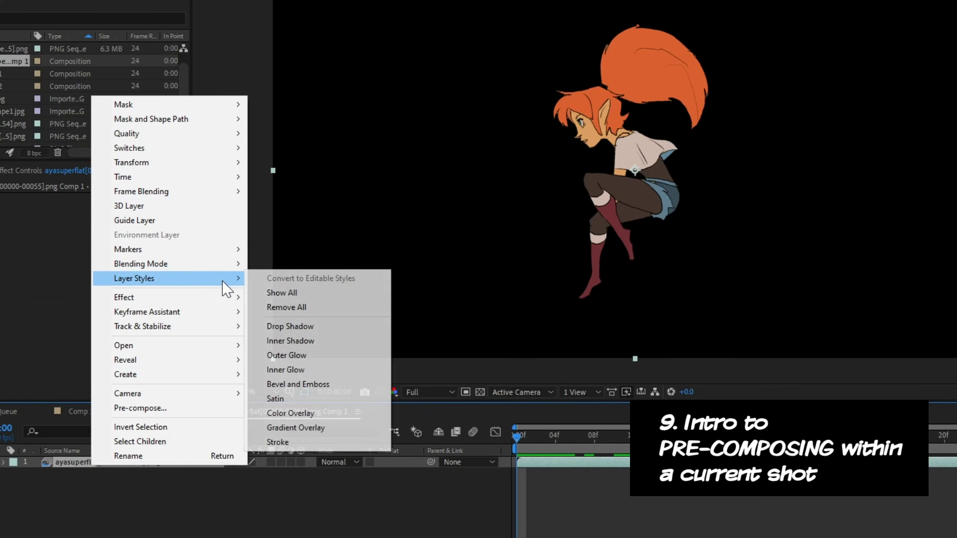
{"action": "left_click", "coordinate": [351, 337]}
{"action": "left_click", "coordinate": [26, 507]}
Step: Give the precomp inner shadow Overlay blending and a blue colour
{"action": "left_click", "coordinate": [237, 474]}
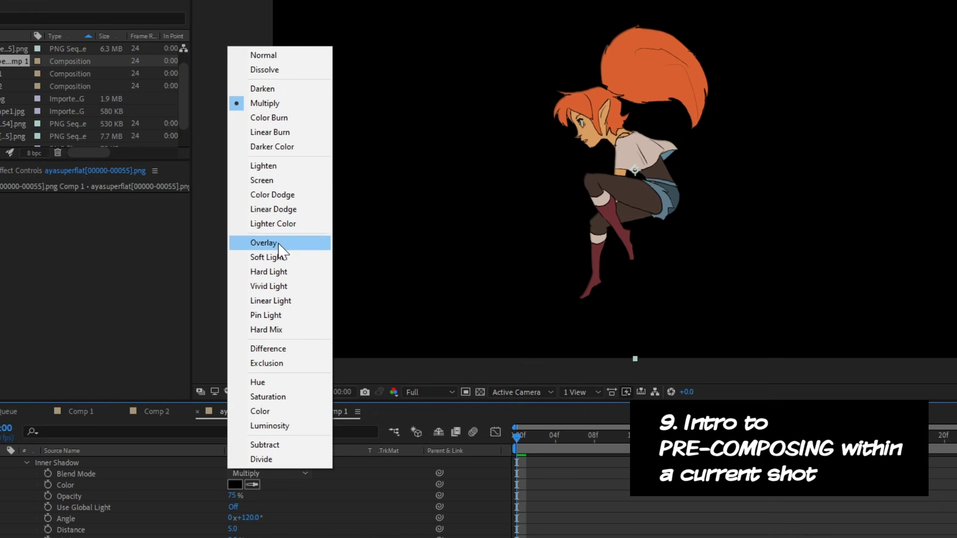
{"action": "left_click", "coordinate": [279, 244]}
{"action": "left_click", "coordinate": [237, 484]}
{"action": "left_click", "coordinate": [803, 385]}
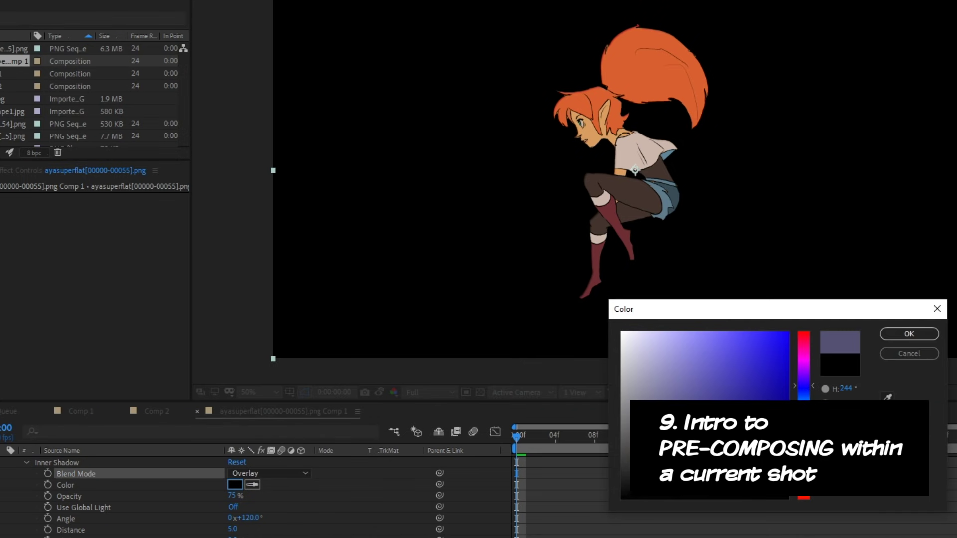
{"action": "left_click", "coordinate": [908, 334]}
Step: Set the shadow distance to 78, opacity to 100% and noise to 5%
{"action": "mouse_move", "coordinate": [232, 529]}
{"action": "left_mouse_down"}
{"action": "mouse_move", "coordinate": [328, 517]}
{"action": "mouse_move", "coordinate": [233, 521]}
{"action": "mouse_move", "coordinate": [252, 530]}
{"action": "left_mouse_up"}
{"action": "scroll", "coordinate": [268, 530], "scroll_direction": "down", "scroll_amount": 1}
{"action": "left_click_drag", "start_coordinate": [234, 474], "coordinate": [309, 481]}
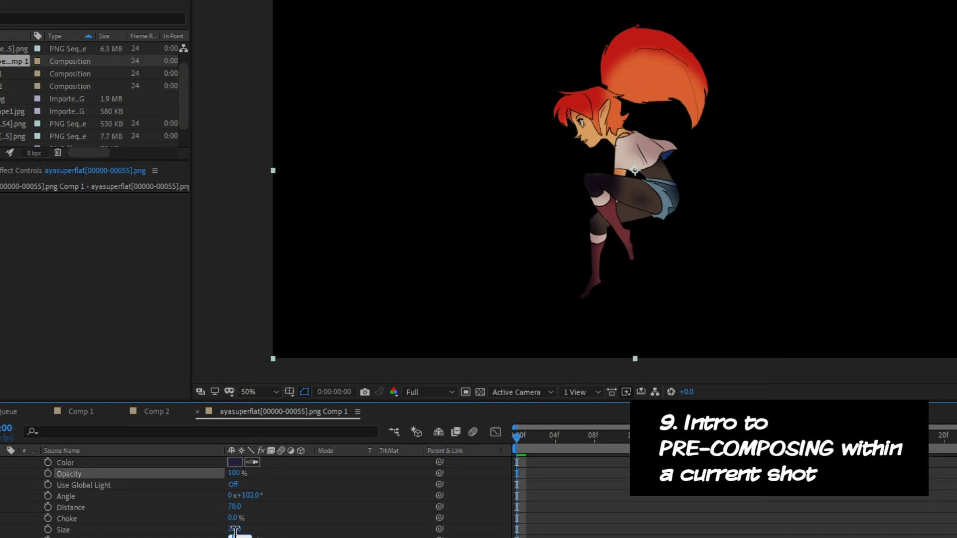
{"action": "type", "text": "5"}
{"action": "key", "text": "Return"}
{"action": "key", "text": "period"}
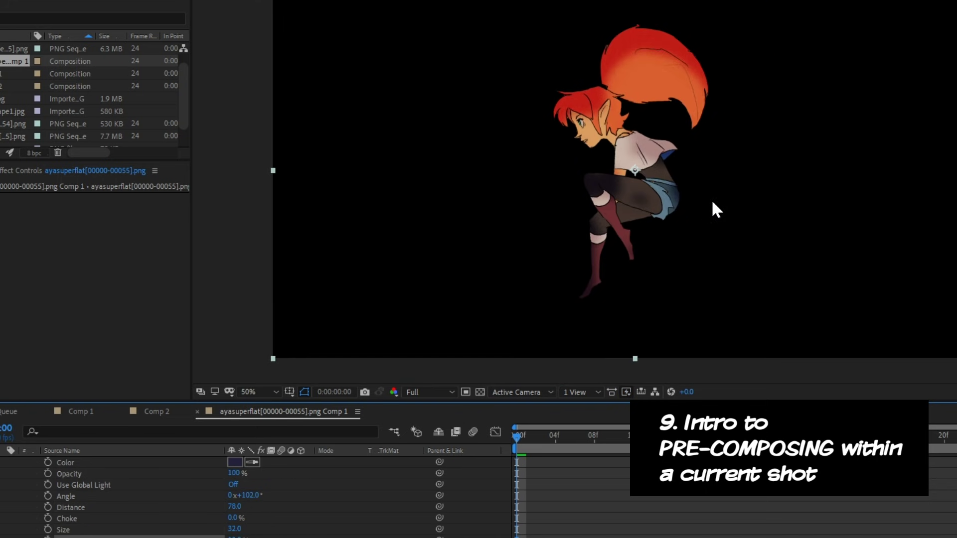
{"action": "left_click", "coordinate": [163, 415]}
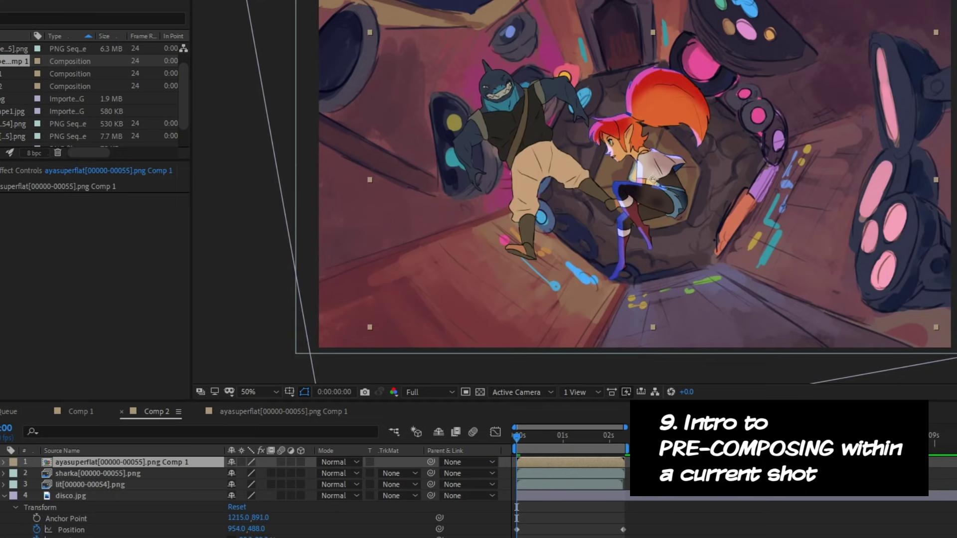
Step: Preview Comp 2 with the shaded character, then return to frame 0
{"action": "key", "text": "space"}
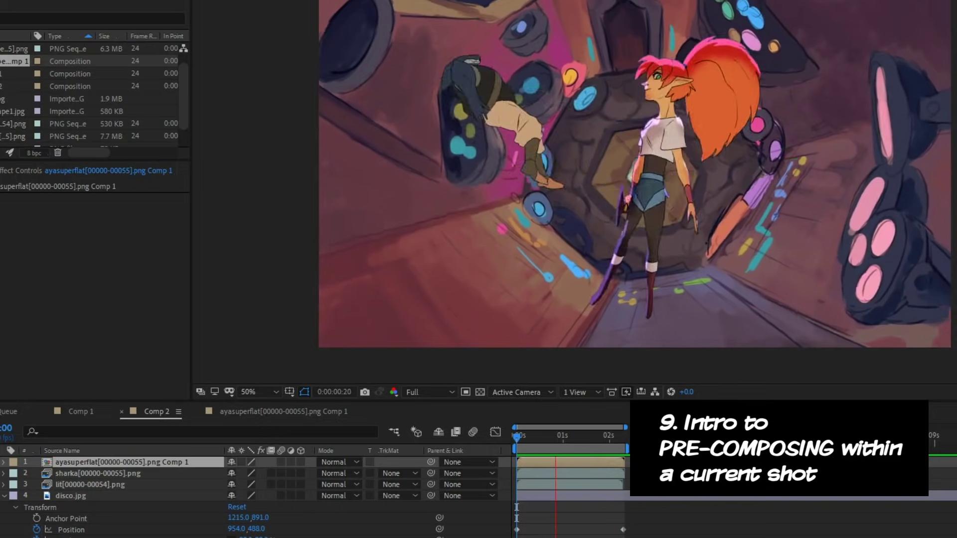
{"action": "key", "text": "space"}
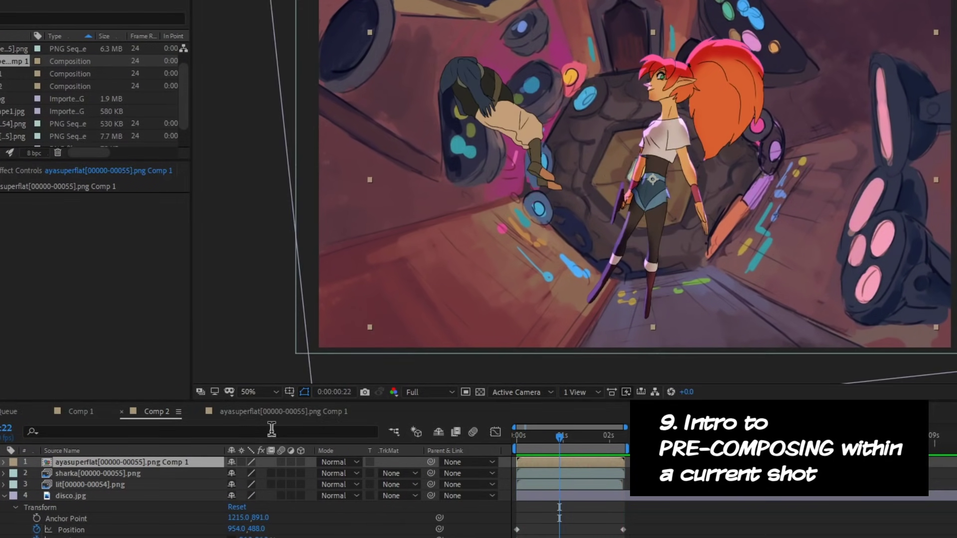
{"action": "key", "text": "Home"}
{"action": "left_click", "coordinate": [277, 412]}
Step: Collapse the Inner Shadow and add an Inner Glow style to the precomp character
{"action": "scroll", "coordinate": [200, 469], "scroll_direction": "up", "scroll_amount": 1}
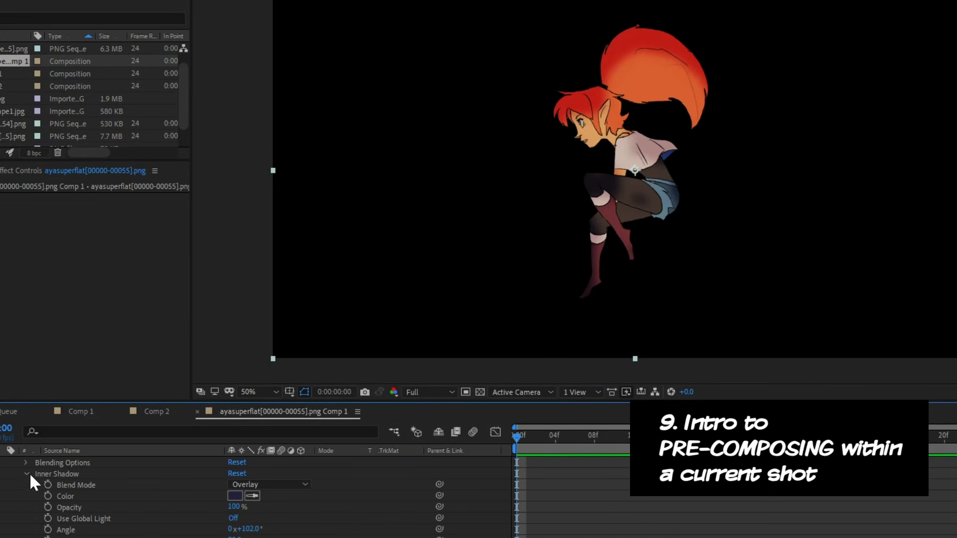
{"action": "left_click", "coordinate": [27, 474]}
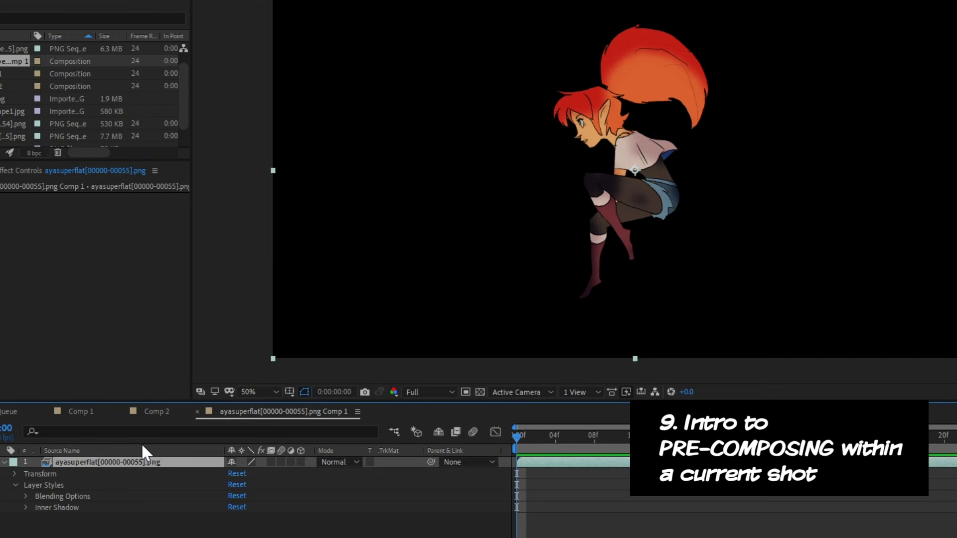
{"action": "left_click", "coordinate": [153, 411]}
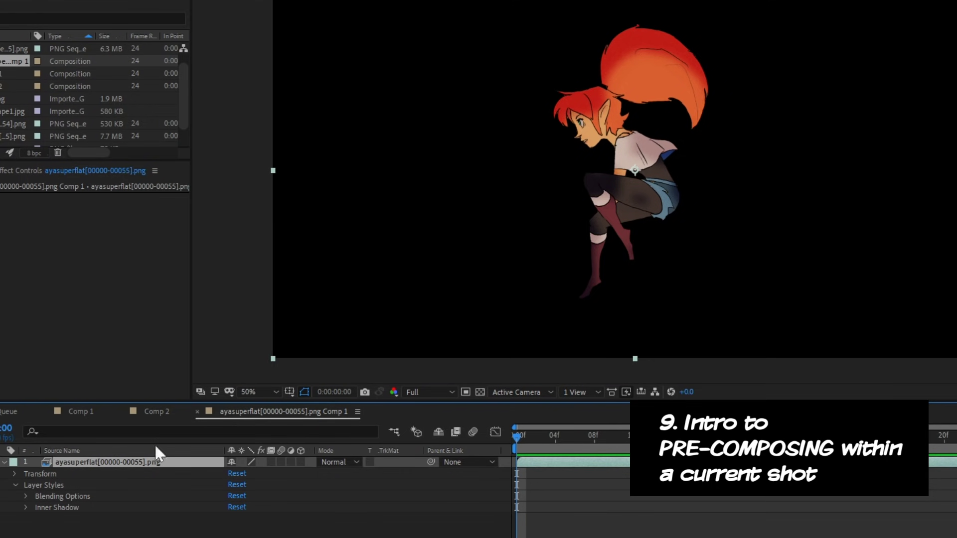
{"action": "right_click", "coordinate": [122, 458]}
{"action": "mouse_move", "coordinate": [267, 270]}
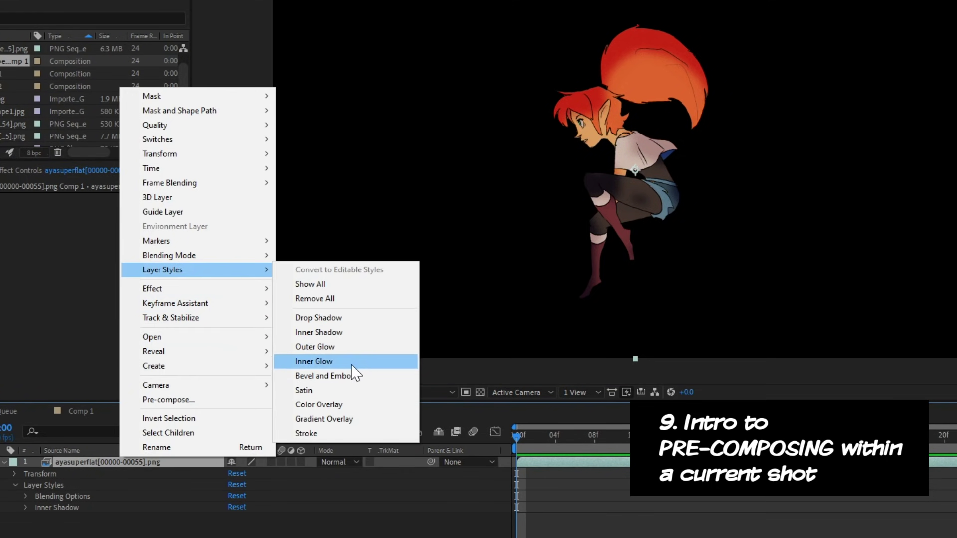
{"action": "left_click", "coordinate": [351, 365]}
{"action": "left_click", "coordinate": [25, 518]}
{"action": "scroll", "coordinate": [149, 499], "scroll_direction": "down", "scroll_amount": 2}
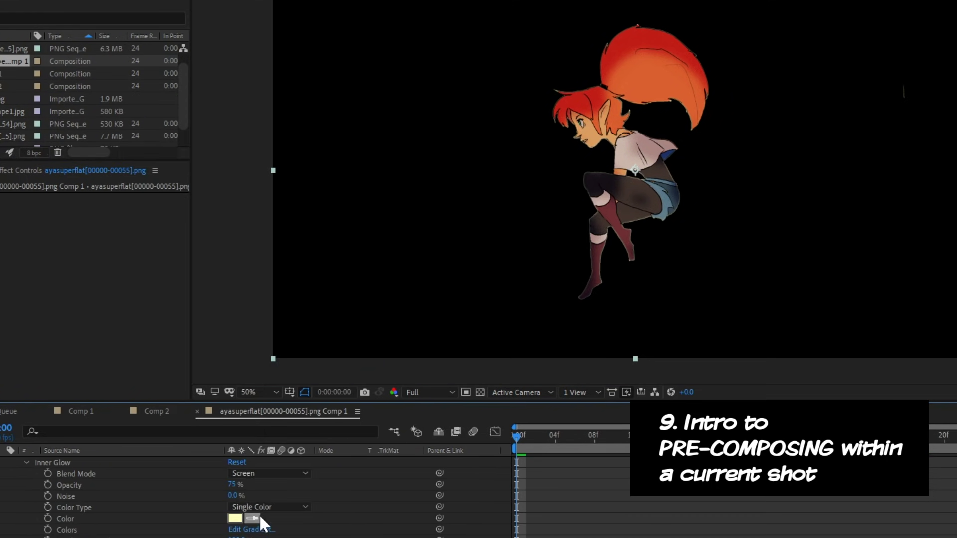
{"action": "scroll", "coordinate": [253, 494], "scroll_direction": "down", "scroll_amount": 2}
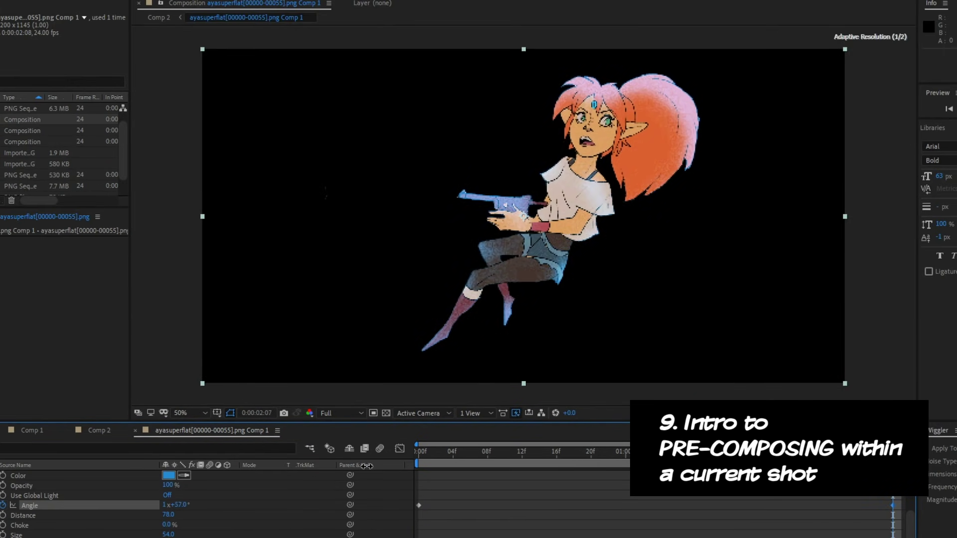
Step: Keyframe the shading angle around one second in, lowering it to about 89°, and preview
{"action": "left_click_drag", "start_coordinate": [616, 453], "coordinate": [634, 453]}
{"action": "left_click_drag", "start_coordinate": [181, 505], "coordinate": [87, 514]}
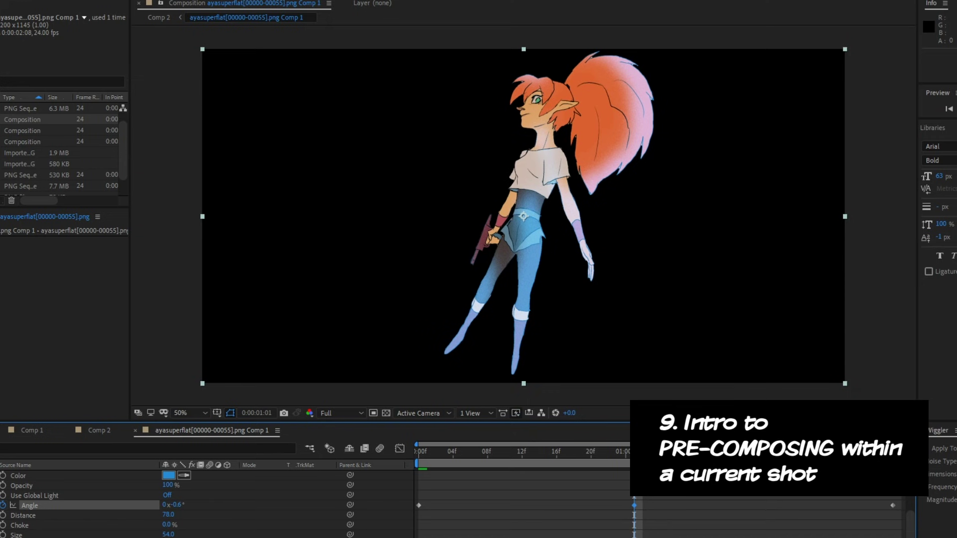
{"action": "key", "text": "space"}
{"action": "left_click_drag", "start_coordinate": [202, 504], "coordinate": [143, 506]}
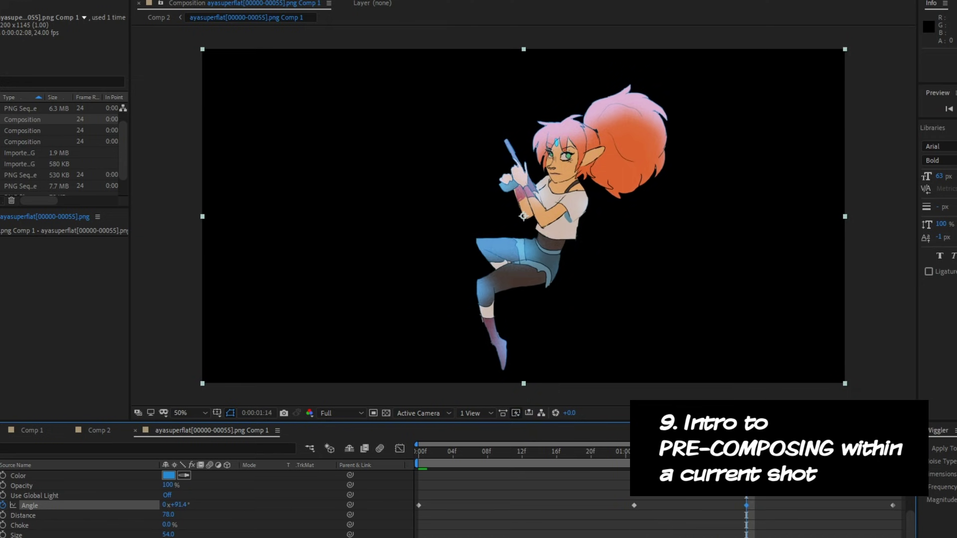
{"action": "left_click", "coordinate": [99, 431]}
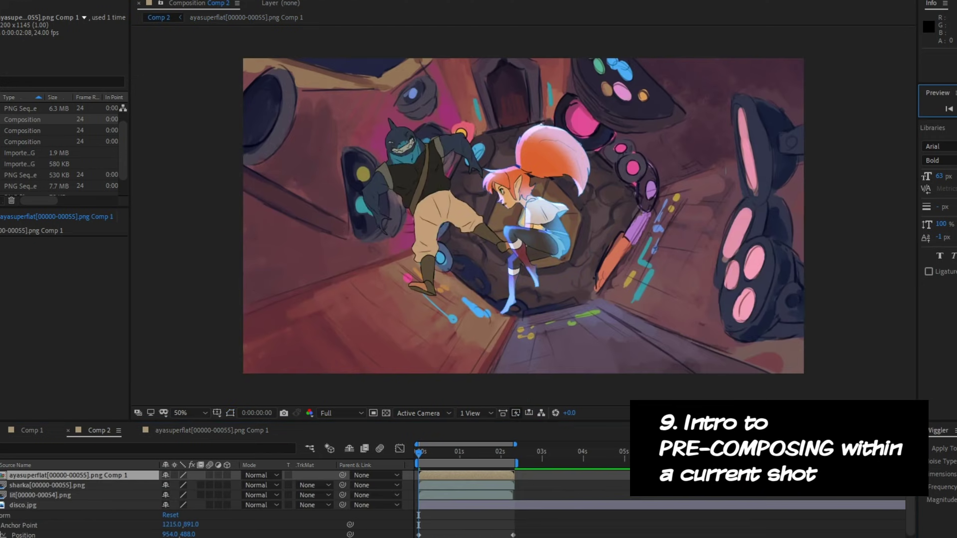
{"action": "key", "text": "space"}
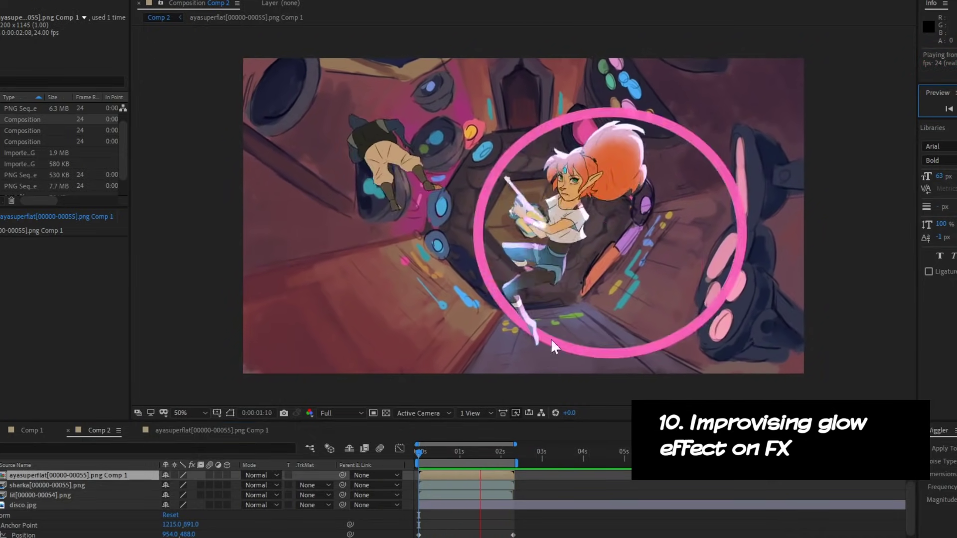
{"action": "left_click", "coordinate": [447, 455]}
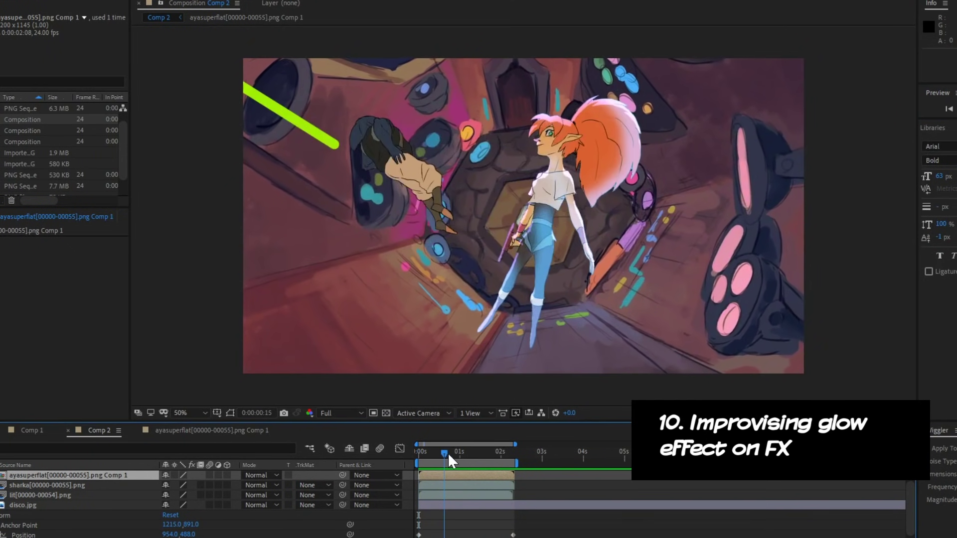
{"action": "key", "text": "Home"}
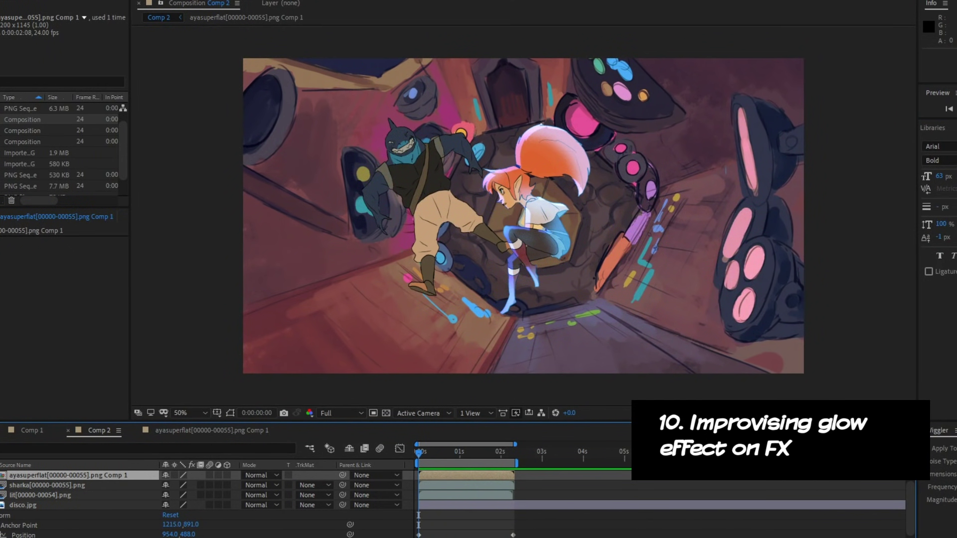
{"action": "left_click", "coordinate": [34, 496]}
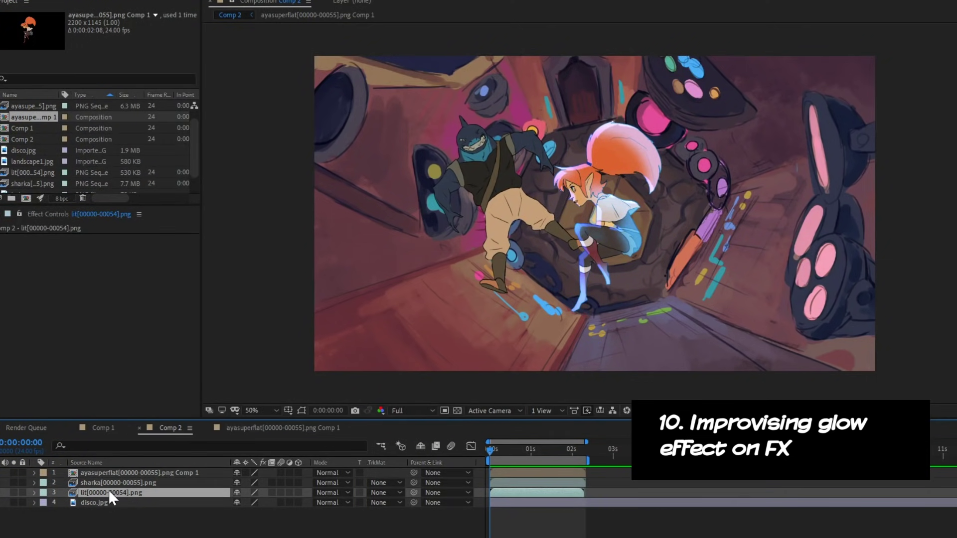
Step: Duplicate the lit laser layer and set the copy's blend mode to Color Dodge
{"action": "key", "text": "ctrl+d"}
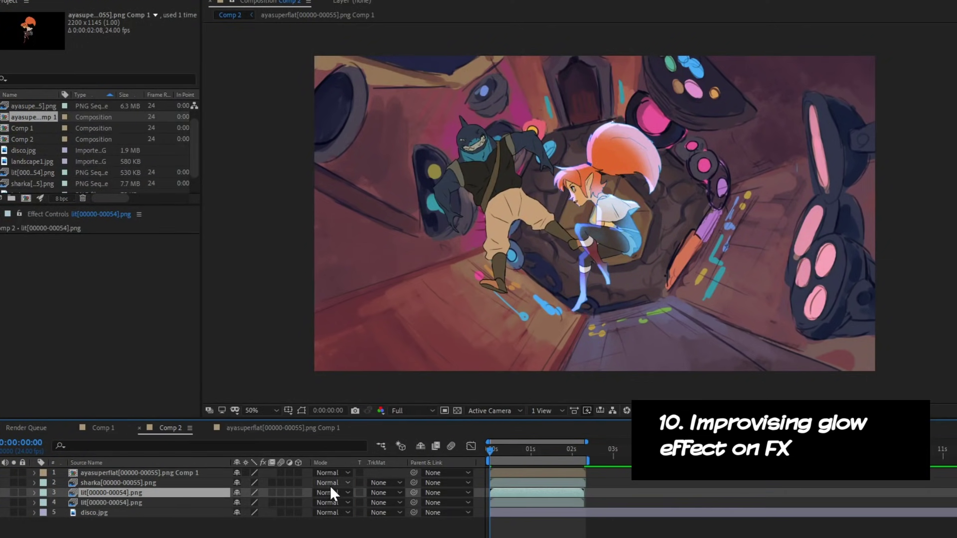
{"action": "left_click", "coordinate": [333, 493]}
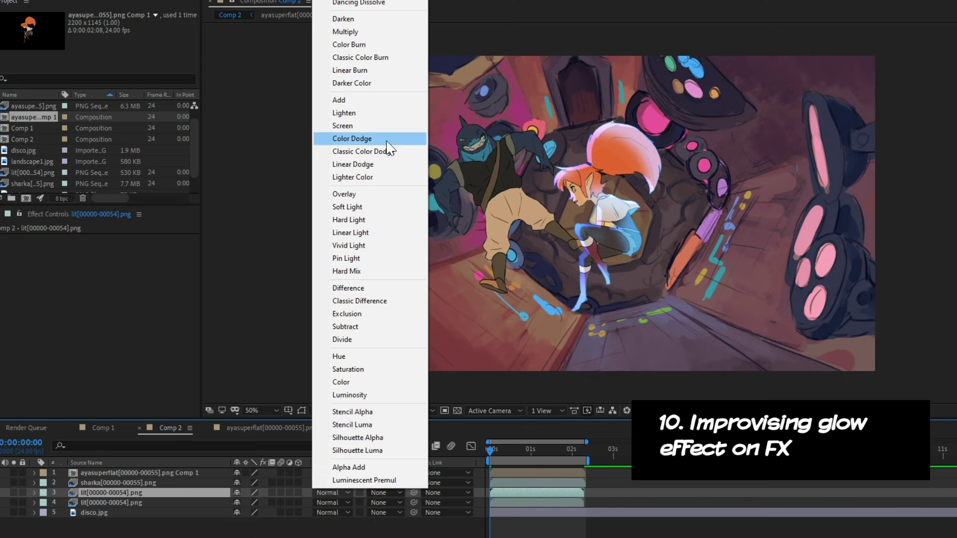
{"action": "left_click", "coordinate": [384, 140]}
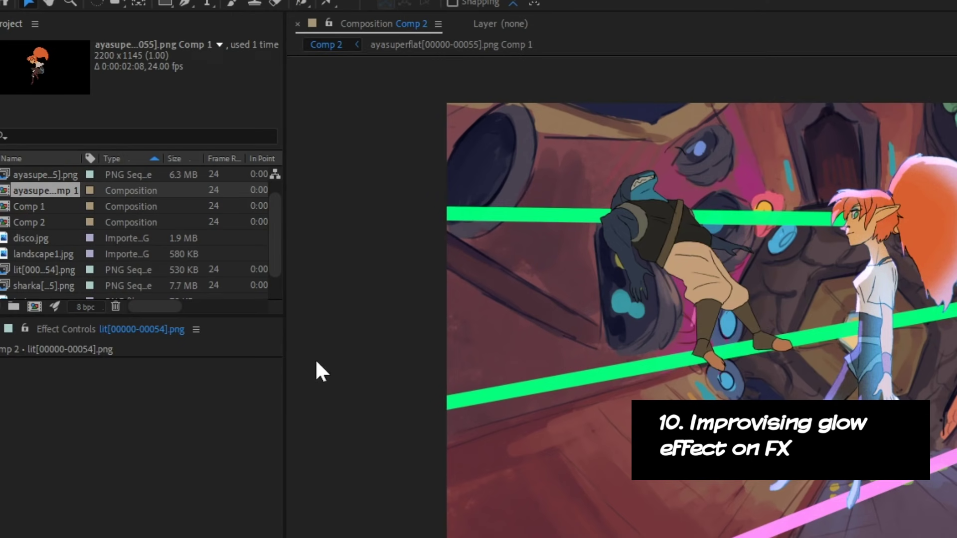
Step: Apply Fast Box Blur to the lit copy with a blur radius of 31
{"action": "left_click", "coordinate": [155, 0]}
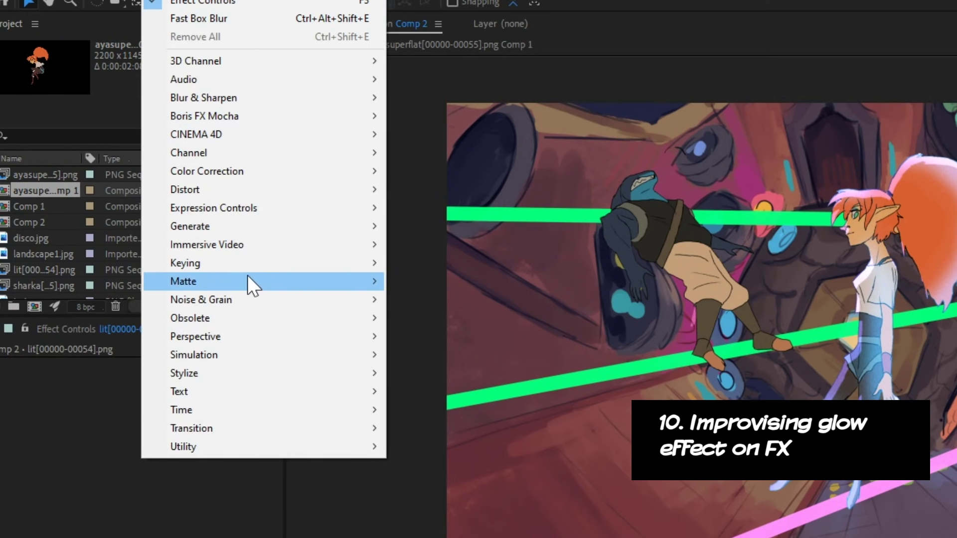
{"action": "left_click", "coordinate": [238, 19]}
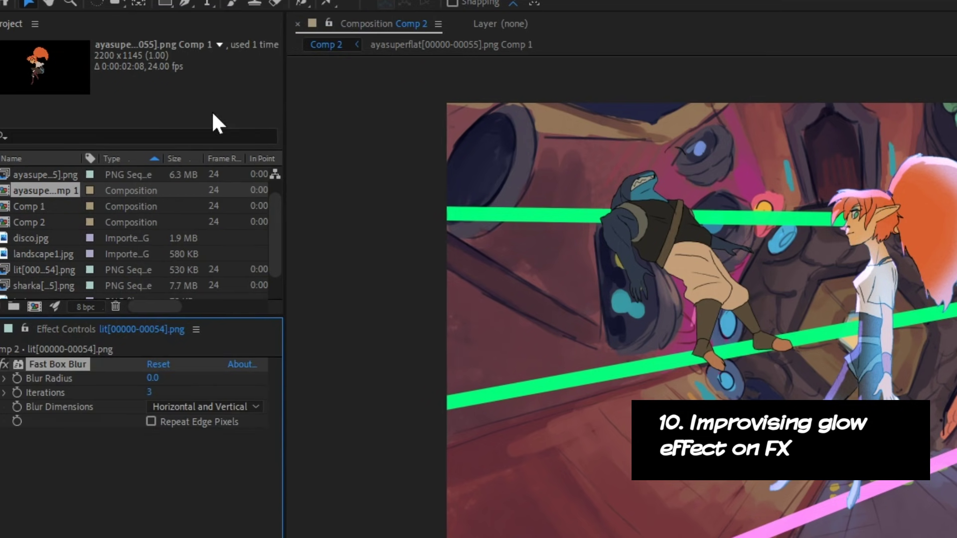
{"action": "left_click_drag", "start_coordinate": [170, 375], "coordinate": [181, 375]}
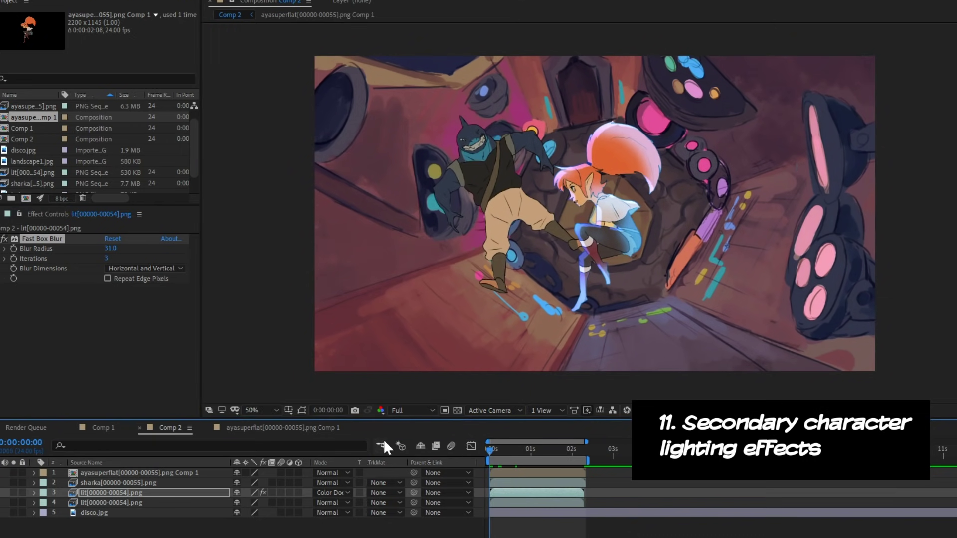
{"action": "right_click", "coordinate": [80, 482]}
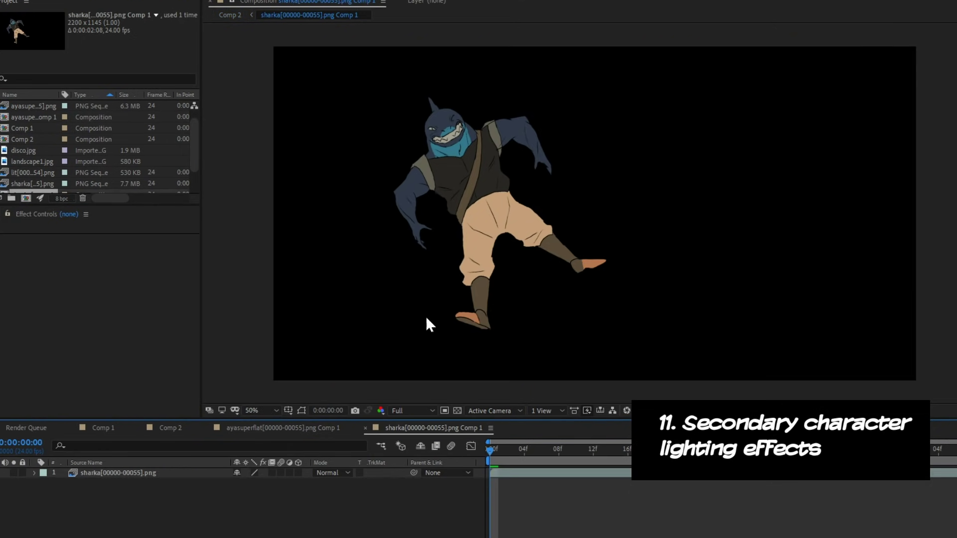
Step: Add an Inner Shadow layer style to the shark inside its character comp
{"action": "right_click", "coordinate": [149, 473]}
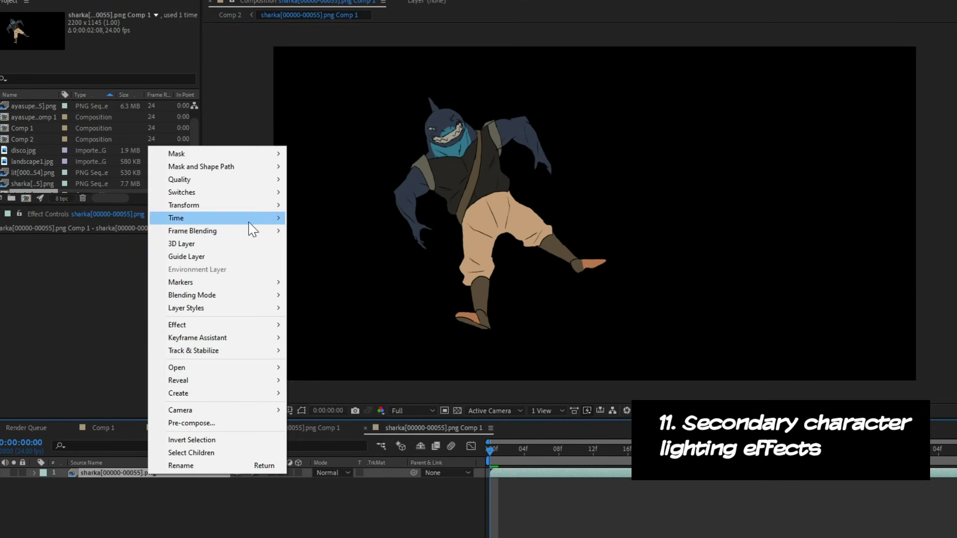
{"action": "mouse_move", "coordinate": [260, 308]}
{"action": "left_click", "coordinate": [351, 365]}
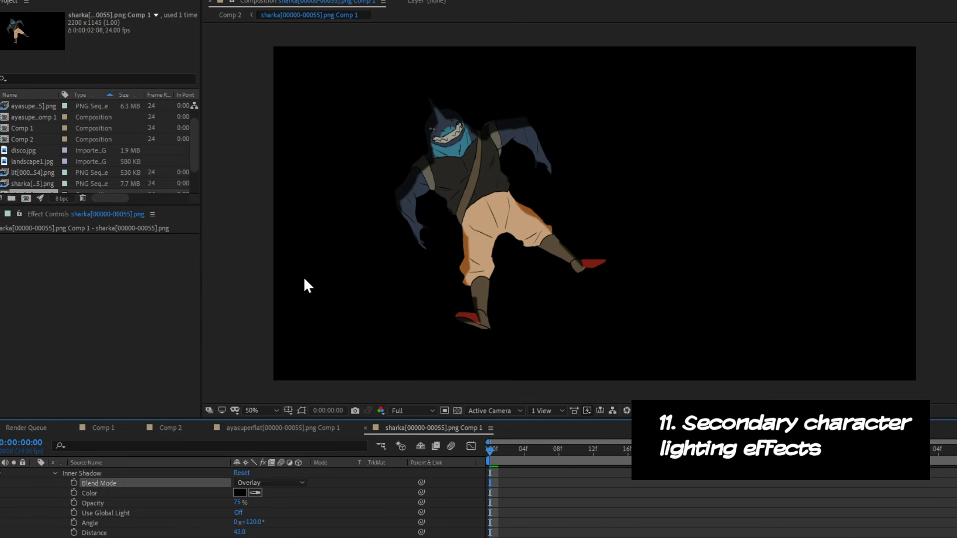
{"action": "scroll", "coordinate": [368, 523], "scroll_direction": "down", "scroll_amount": 2}
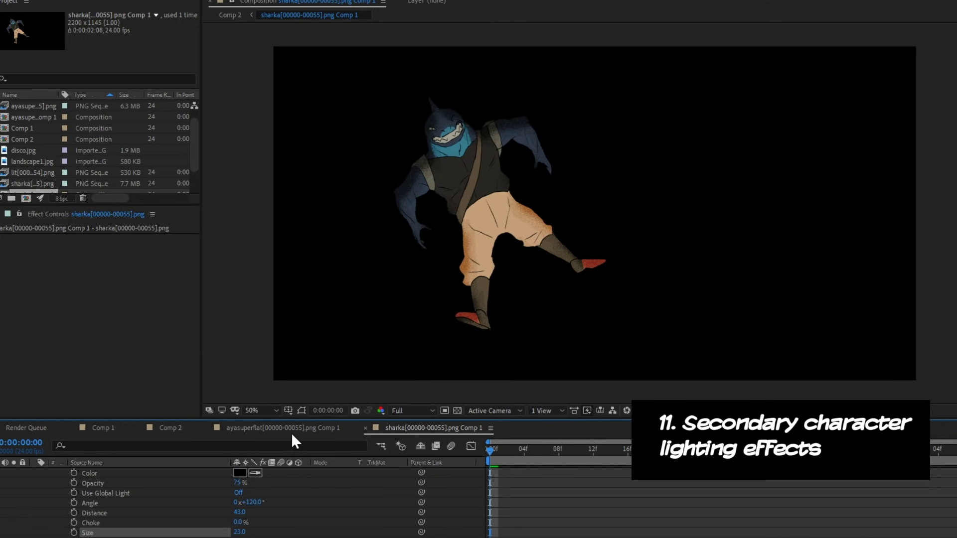
Step: In Comp 2, give the shark precomp layer an Inner Shadow in Screen blend mode
{"action": "left_click", "coordinate": [170, 428]}
{"action": "right_click", "coordinate": [155, 481]}
{"action": "mouse_move", "coordinate": [244, 326]}
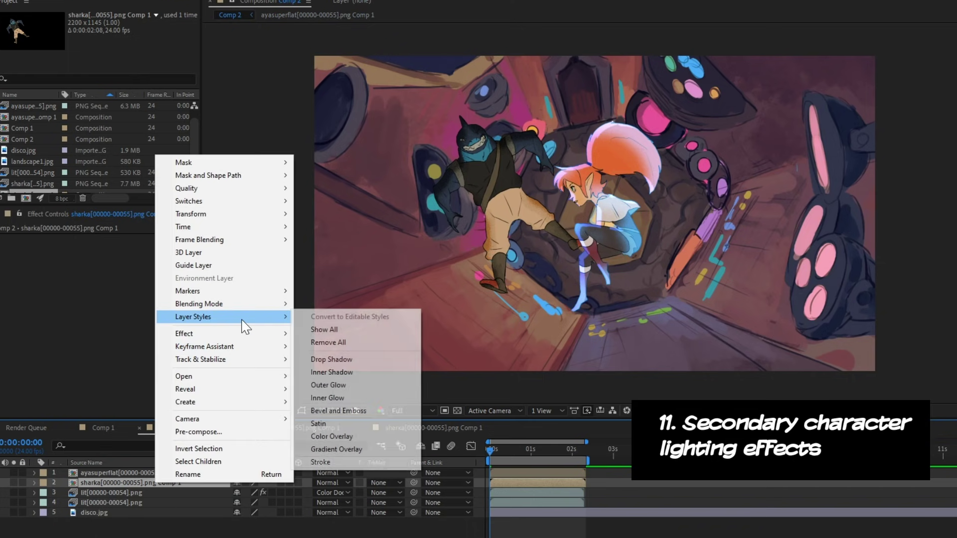
{"action": "left_click", "coordinate": [332, 372]}
{"action": "left_click", "coordinate": [269, 483]}
{"action": "left_click", "coordinate": [307, 222]}
Step: Colour the shark's Inner Shadow teal as a rim light and preview Comp 2
{"action": "left_click", "coordinate": [239, 493]}
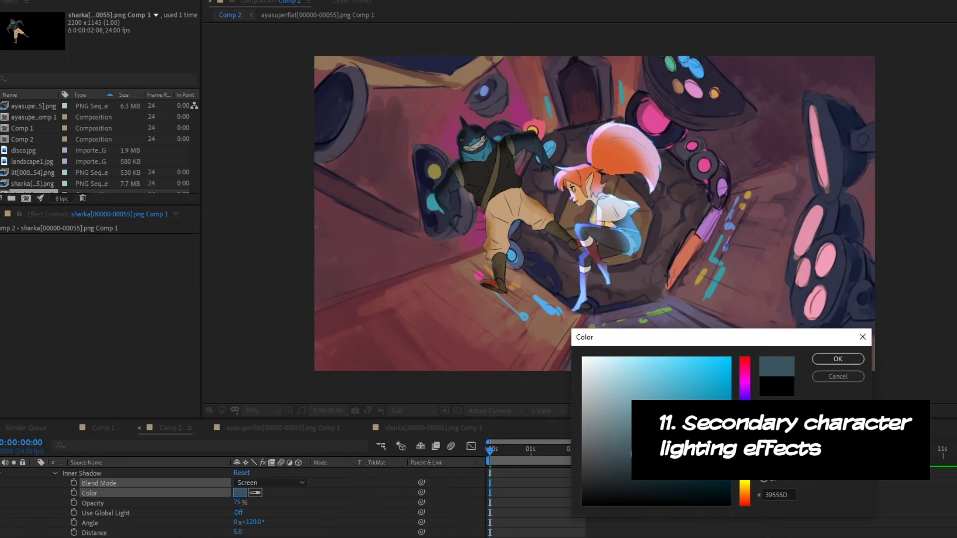
{"action": "left_click_drag", "start_coordinate": [640, 453], "coordinate": [642, 464]}
{"action": "mouse_move", "coordinate": [744, 423]}
{"action": "left_mouse_down"}
{"action": "mouse_move", "coordinate": [744, 385]}
{"action": "mouse_move", "coordinate": [744, 435]}
{"action": "left_mouse_up"}
{"action": "left_click", "coordinate": [704, 377]}
{"action": "left_click", "coordinate": [837, 360]}
{"action": "key", "text": "space"}
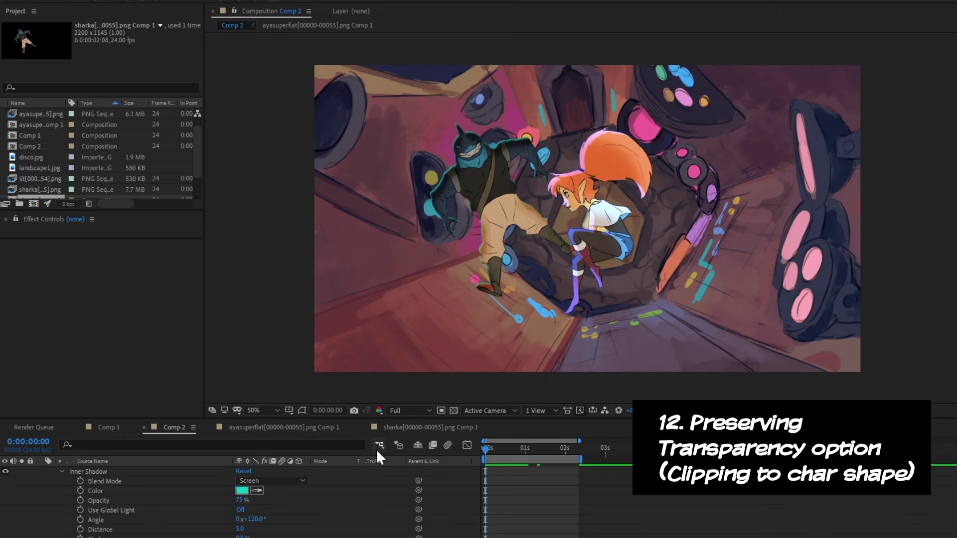
Step: Add the lit laser footage over the girl in her comp, clipped to her shape with Preserve Transparency
{"action": "left_click", "coordinate": [275, 432]}
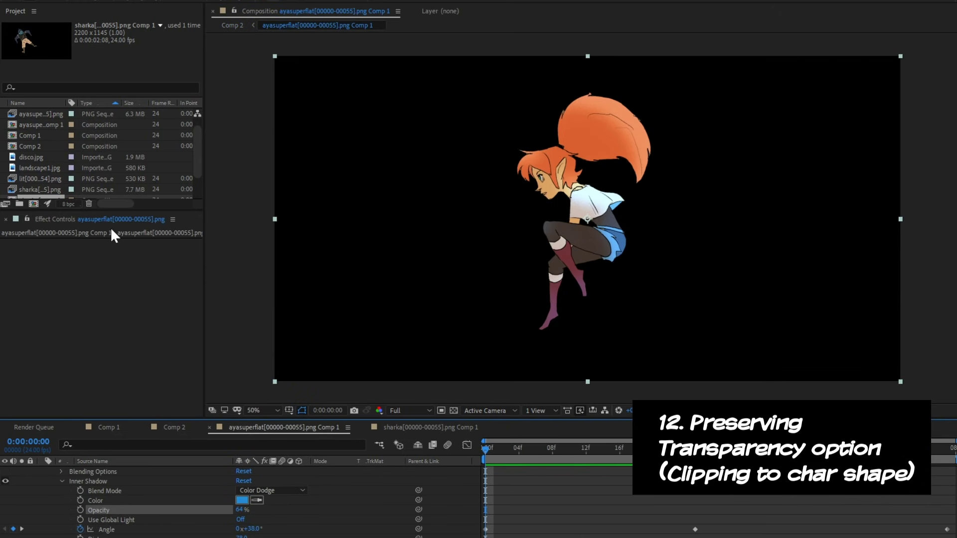
{"action": "scroll", "coordinate": [133, 169], "scroll_direction": "down", "scroll_amount": 2}
{"action": "left_click", "coordinate": [38, 144]}
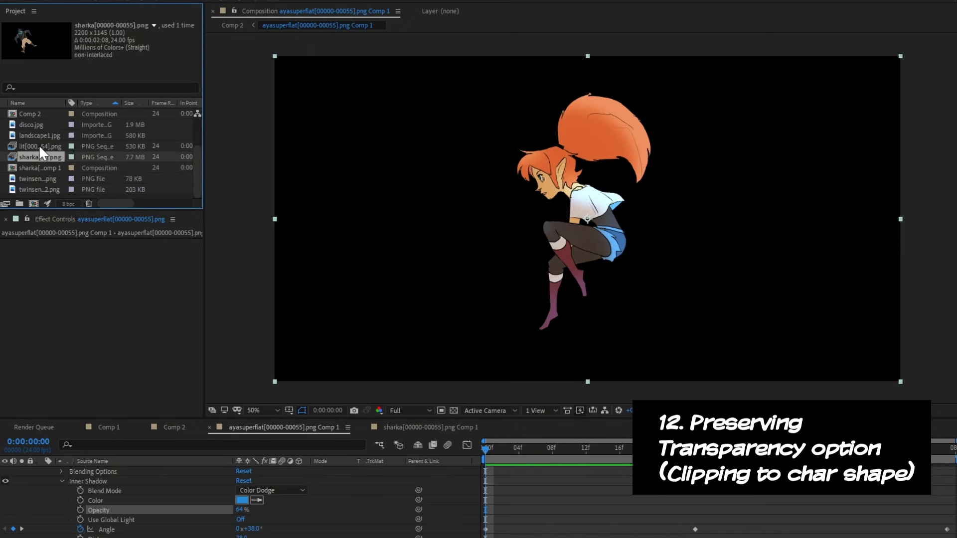
{"action": "left_click_drag", "start_coordinate": [44, 142], "coordinate": [574, 219]}
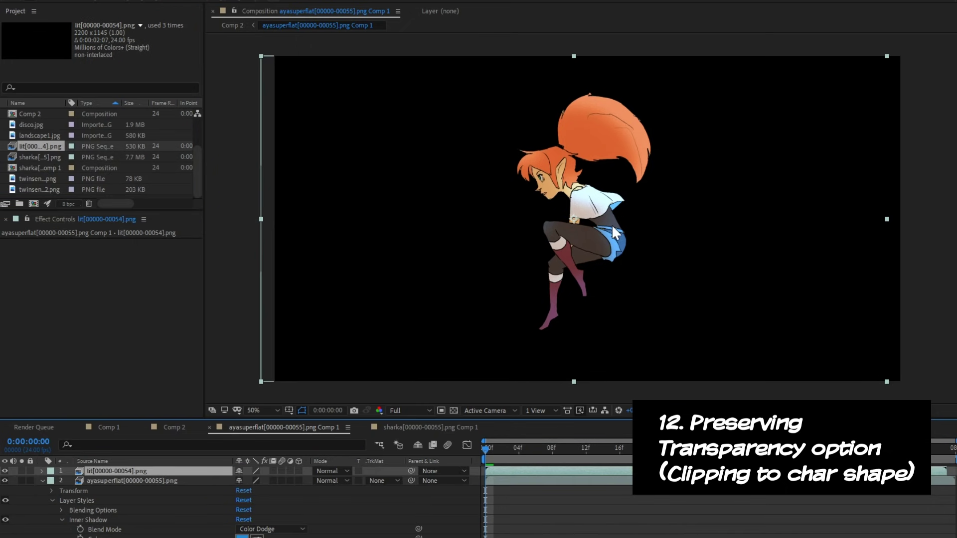
{"action": "left_click_drag", "start_coordinate": [560, 453], "coordinate": [618, 439]}
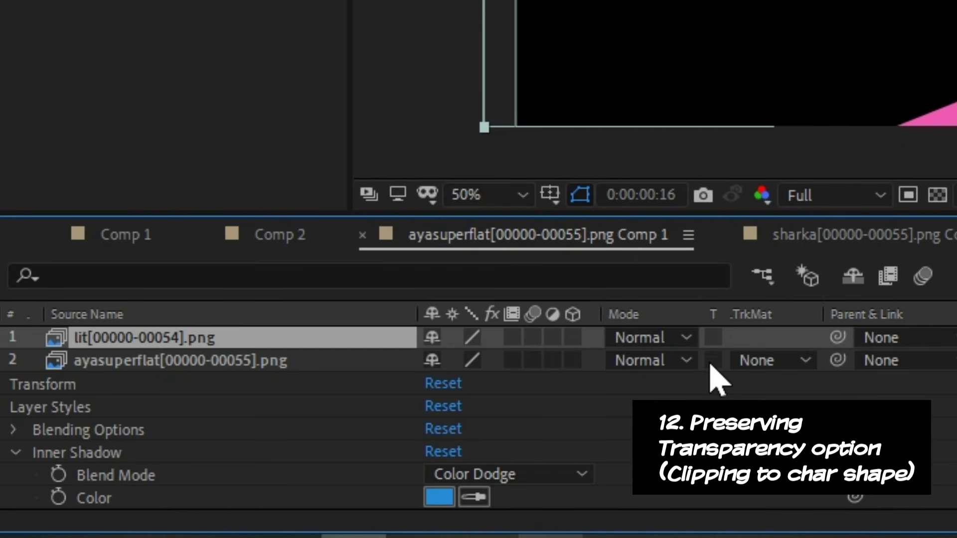
{"action": "left_click", "coordinate": [711, 362]}
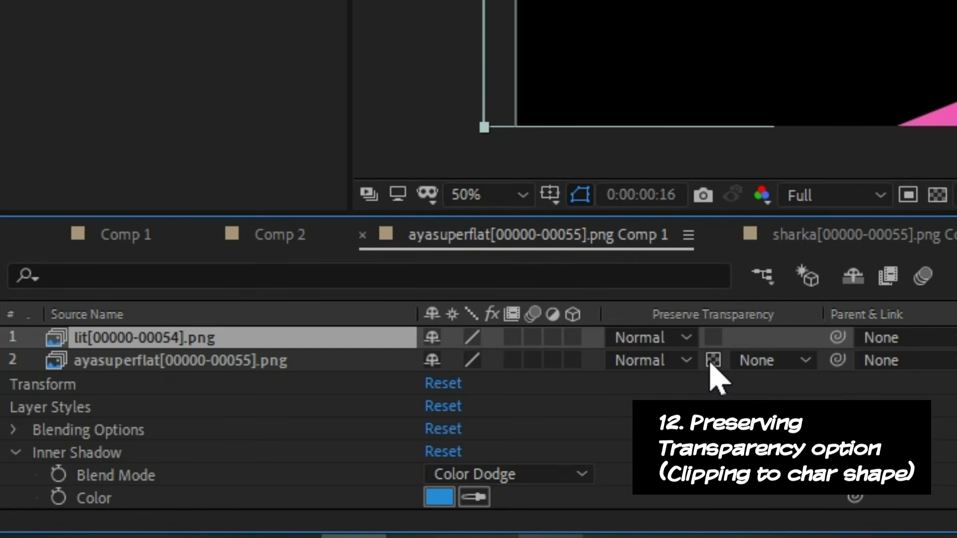
{"action": "left_click", "coordinate": [712, 338]}
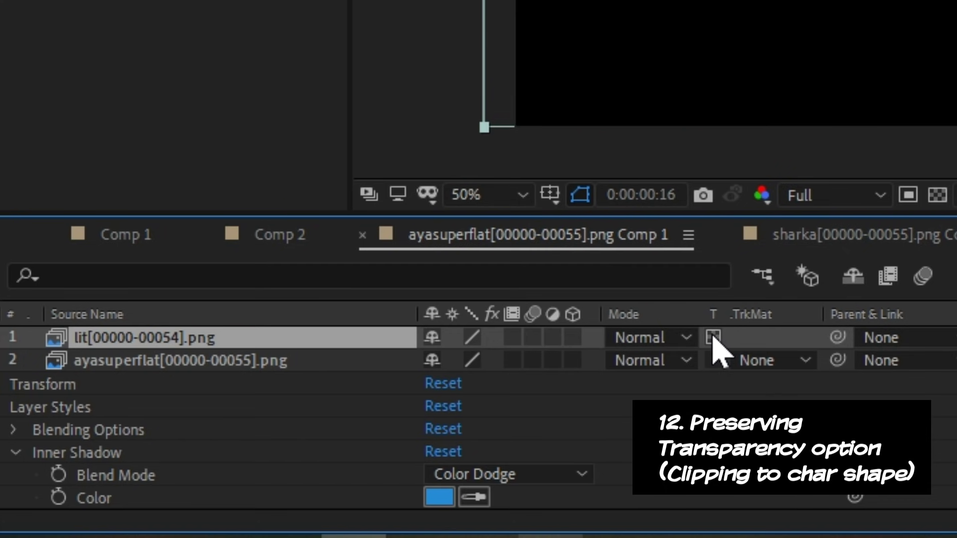
{"action": "left_click_drag", "start_coordinate": [748, 30], "coordinate": [763, 90]}
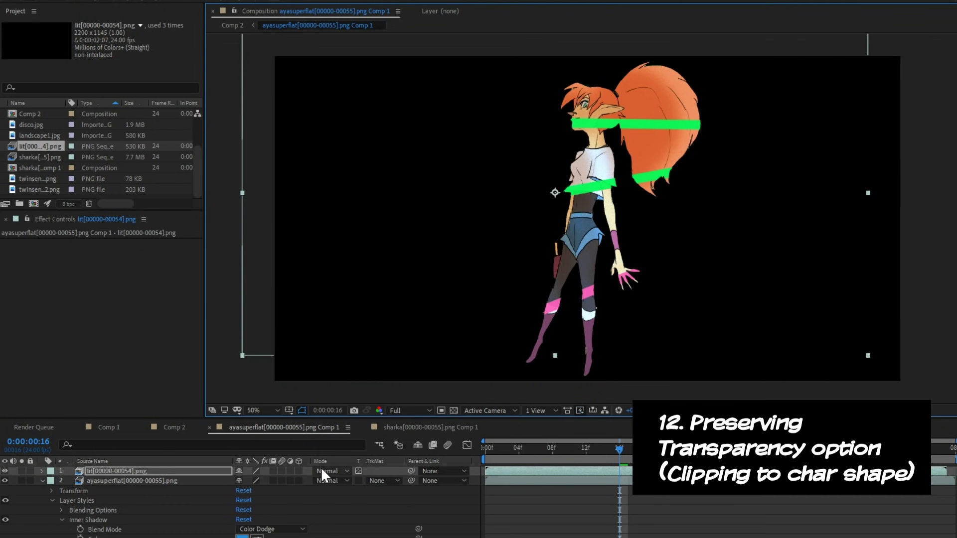
Step: After trying Overlay and Add, set the laser layer to Color Dodge and lower its opacity to 95%
{"action": "left_click", "coordinate": [325, 470]}
{"action": "left_click", "coordinate": [394, 97]}
{"action": "left_click", "coordinate": [346, 468]}
{"action": "left_click", "coordinate": [371, 189]}
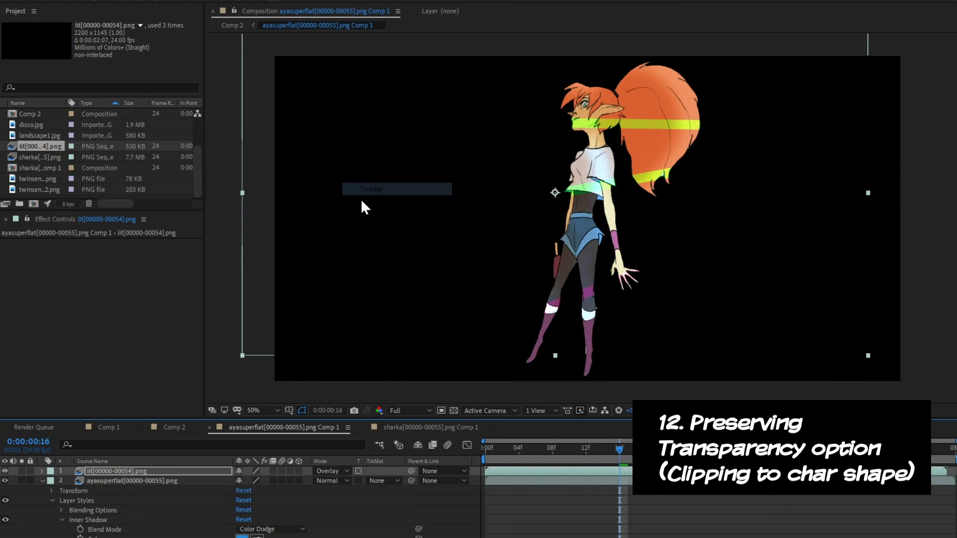
{"action": "left_click", "coordinate": [342, 469]}
{"action": "left_click", "coordinate": [373, 98]}
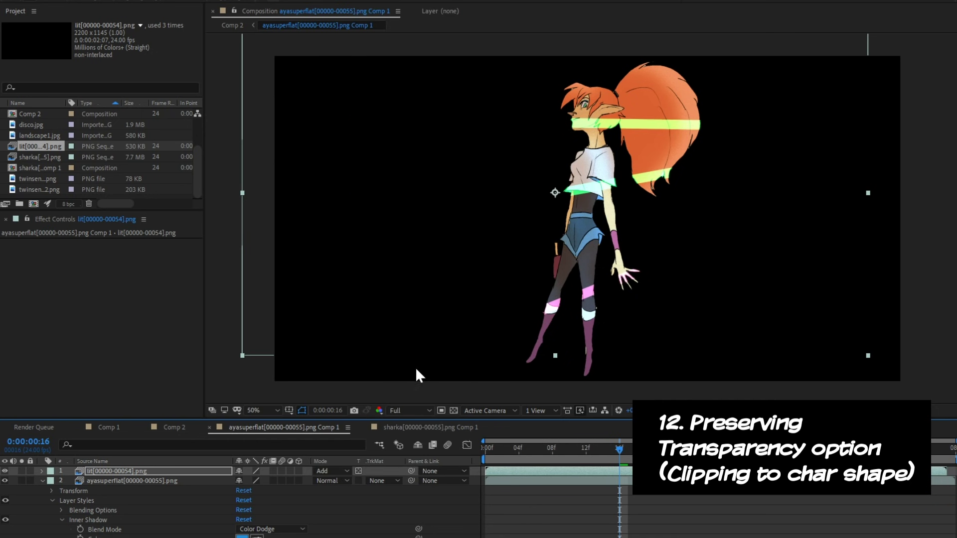
{"action": "left_click", "coordinate": [331, 471]}
{"action": "left_click", "coordinate": [379, 131]}
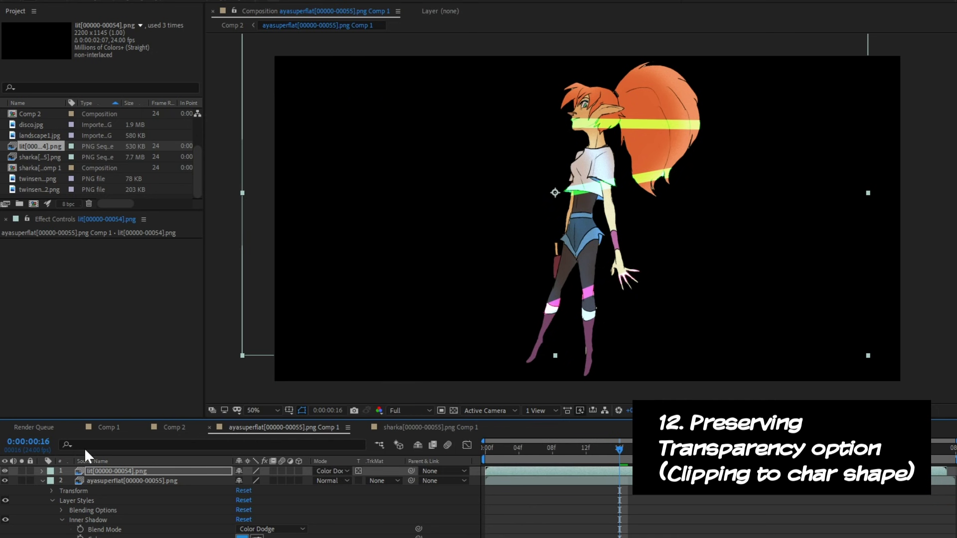
{"action": "left_click", "coordinate": [41, 471]}
{"action": "left_click", "coordinate": [52, 482]}
{"action": "mouse_move", "coordinate": [242, 529]}
{"action": "left_mouse_down"}
{"action": "mouse_move", "coordinate": [214, 530]}
{"action": "mouse_move", "coordinate": [223, 529]}
{"action": "left_mouse_up"}
Step: Preview the girl's character comp, then return to the full Comp 2 scene
{"action": "left_click", "coordinate": [180, 427]}
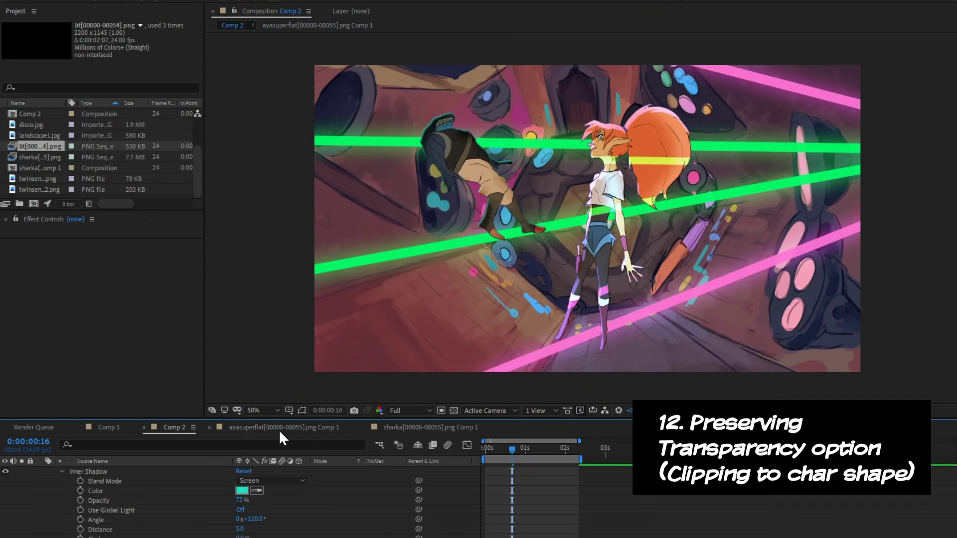
{"action": "left_click", "coordinate": [279, 427]}
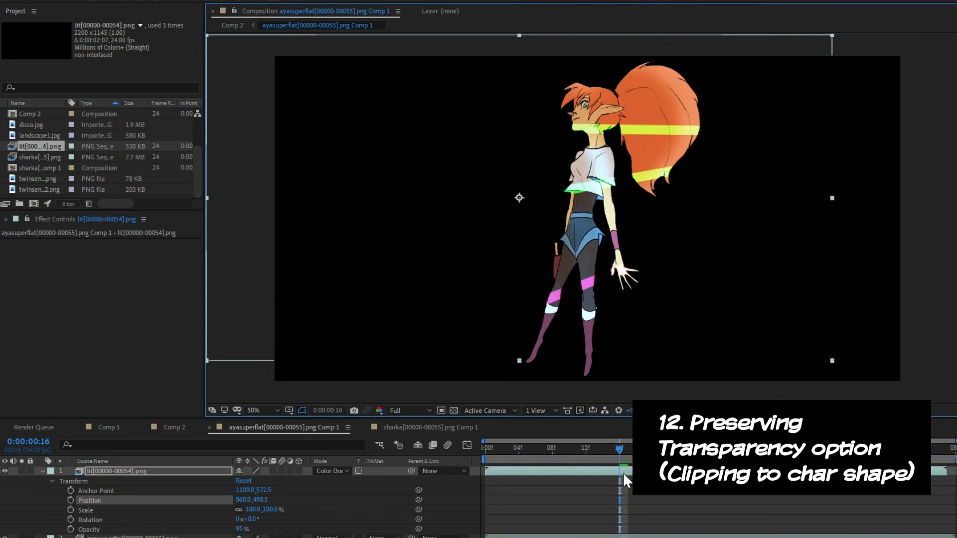
{"action": "key", "text": "space"}
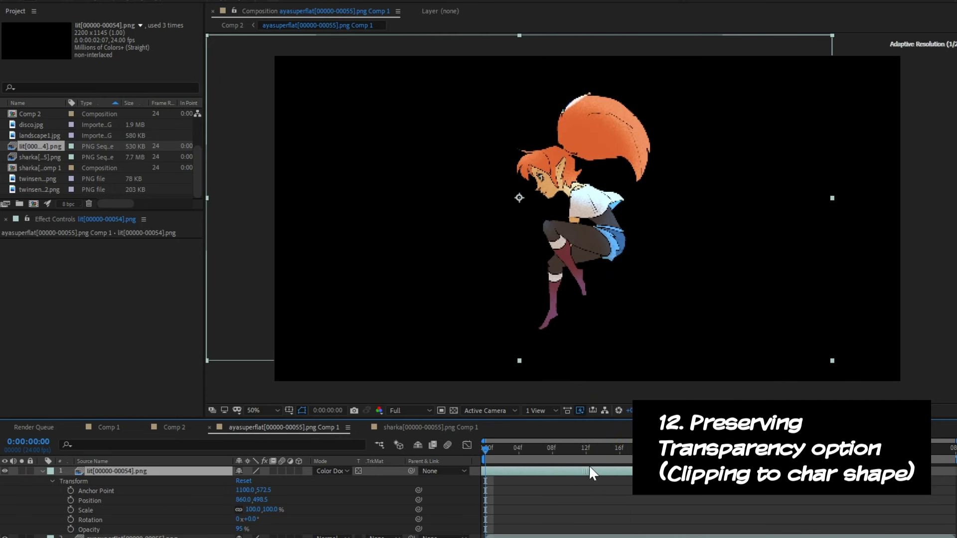
{"action": "left_click", "coordinate": [410, 430]}
{"action": "left_click", "coordinate": [172, 427]}
Step: Add Adjustment Layer 1 above the ayasuperflat and sharka precomps and position it over the shot
{"action": "key", "text": "space"}
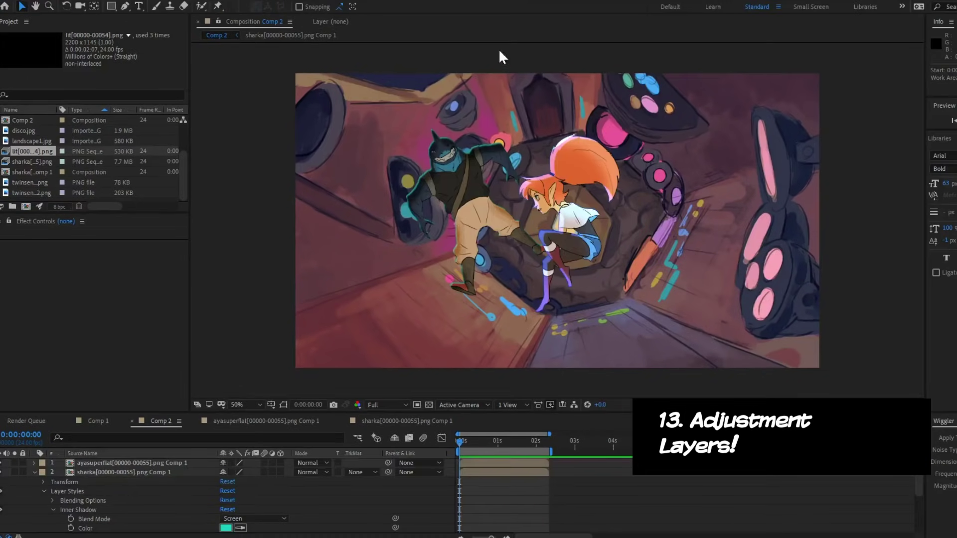
{"action": "left_click", "coordinate": [91, 1]}
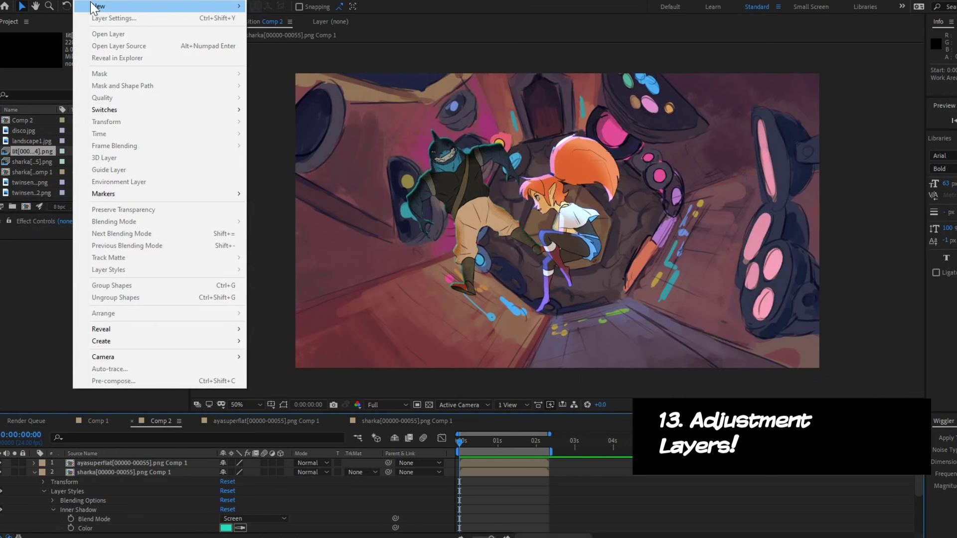
{"action": "mouse_move", "coordinate": [91, 2]}
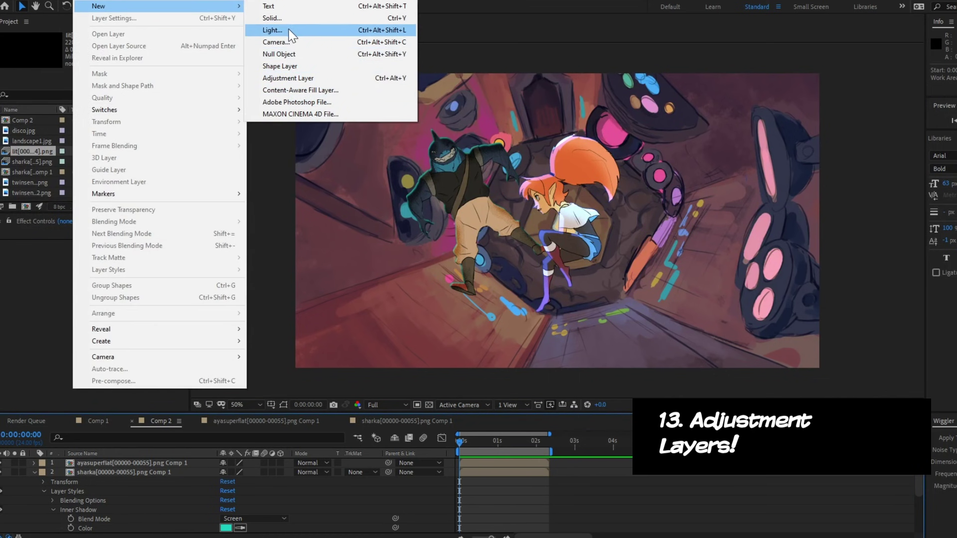
{"action": "left_click", "coordinate": [291, 77]}
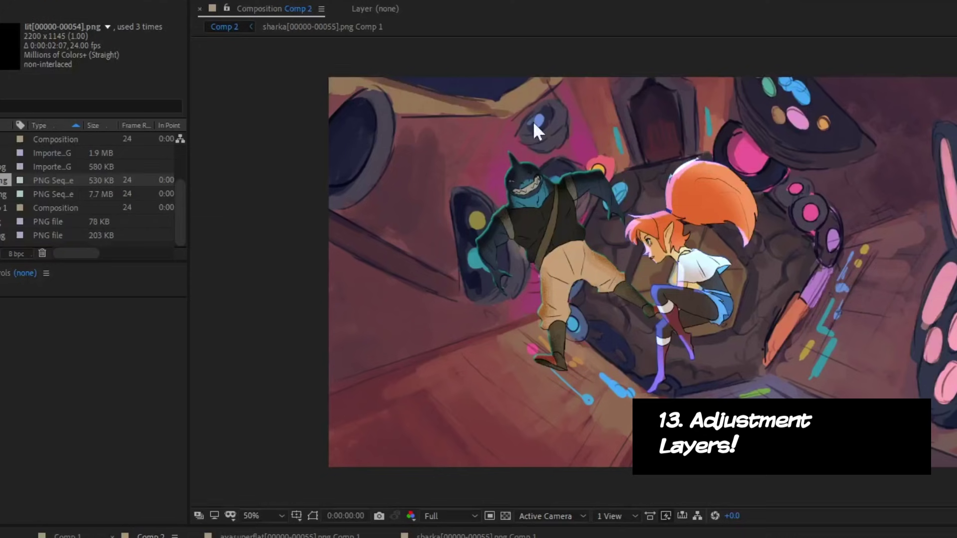
{"action": "left_click", "coordinate": [478, 536]}
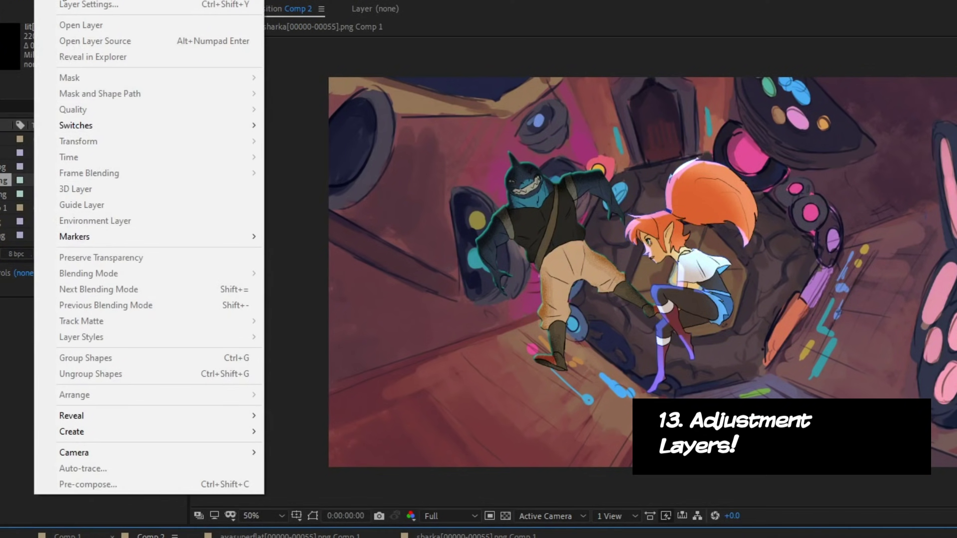
{"action": "mouse_move", "coordinate": [63, 0]}
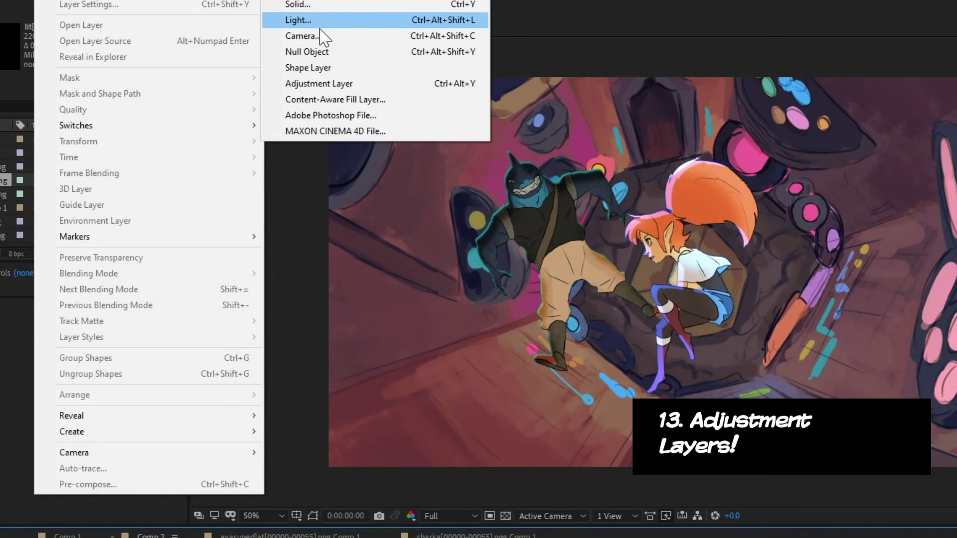
{"action": "left_click", "coordinate": [323, 85]}
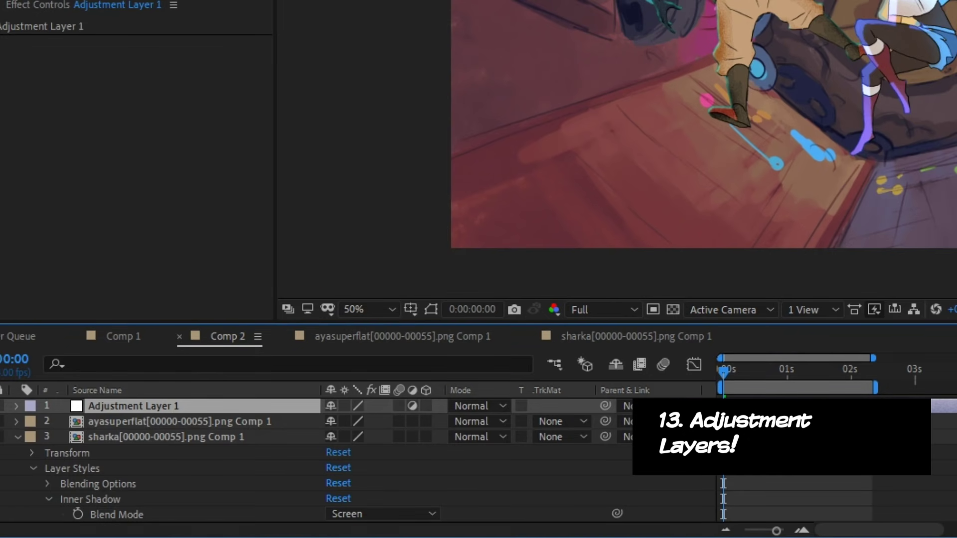
{"action": "left_click_drag", "start_coordinate": [555, 232], "coordinate": [635, 166]}
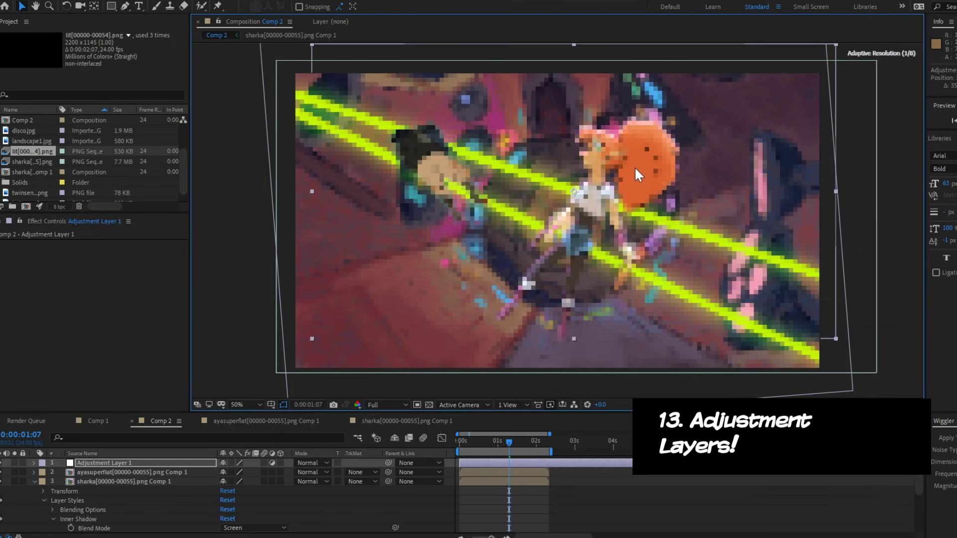
{"action": "scroll", "coordinate": [635, 166], "scroll_direction": "down", "scroll_amount": 2}
{"action": "left_click_drag", "start_coordinate": [430, 133], "coordinate": [510, 209]}
{"action": "key", "text": "period"}
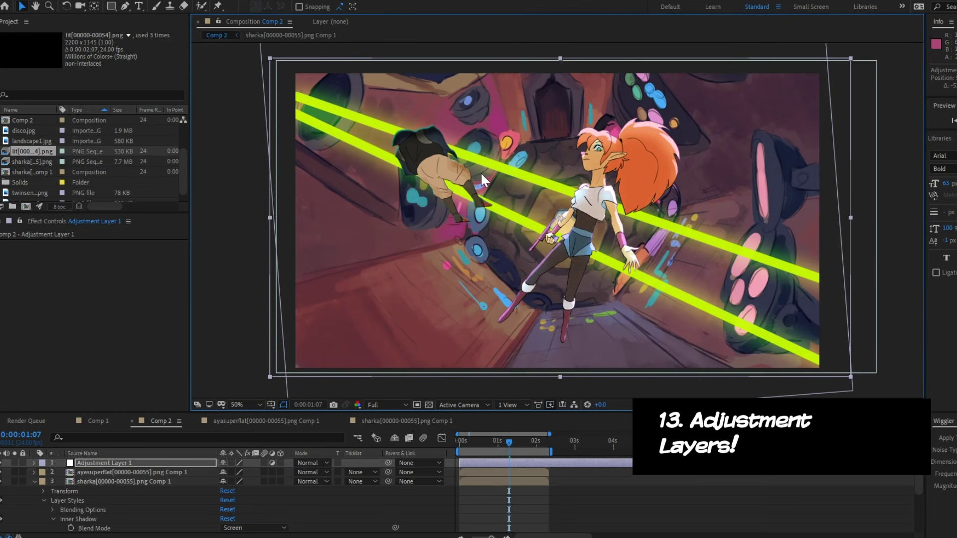
Step: Apply Selective Color to Adjustment Layer 1, targeting Blacks with Black raised to about 12%
{"action": "left_click", "coordinate": [116, 2]}
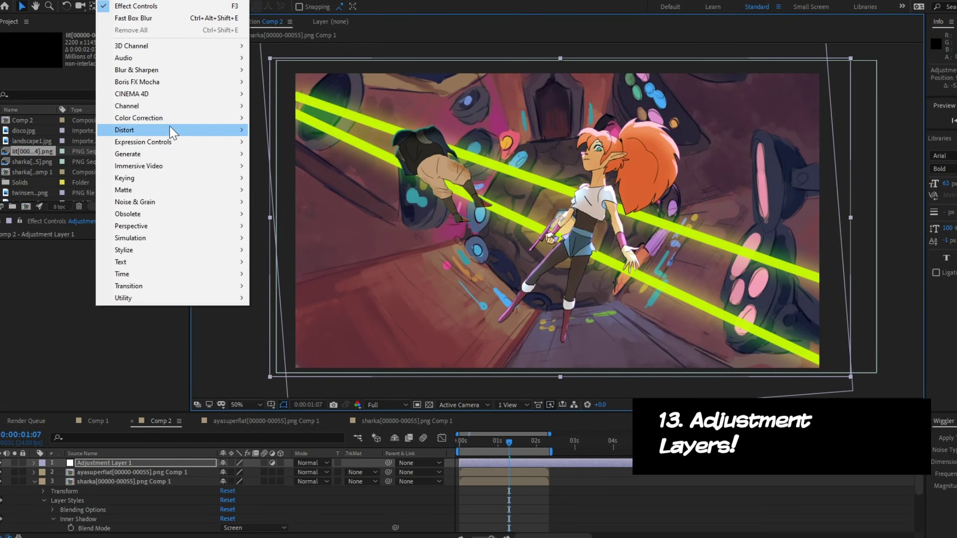
{"action": "mouse_move", "coordinate": [182, 121]}
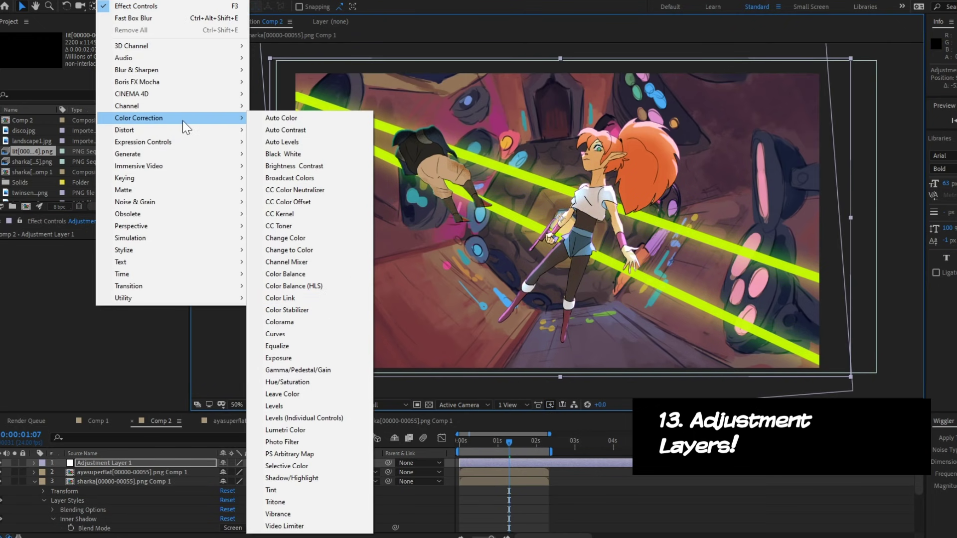
{"action": "left_click", "coordinate": [312, 464]}
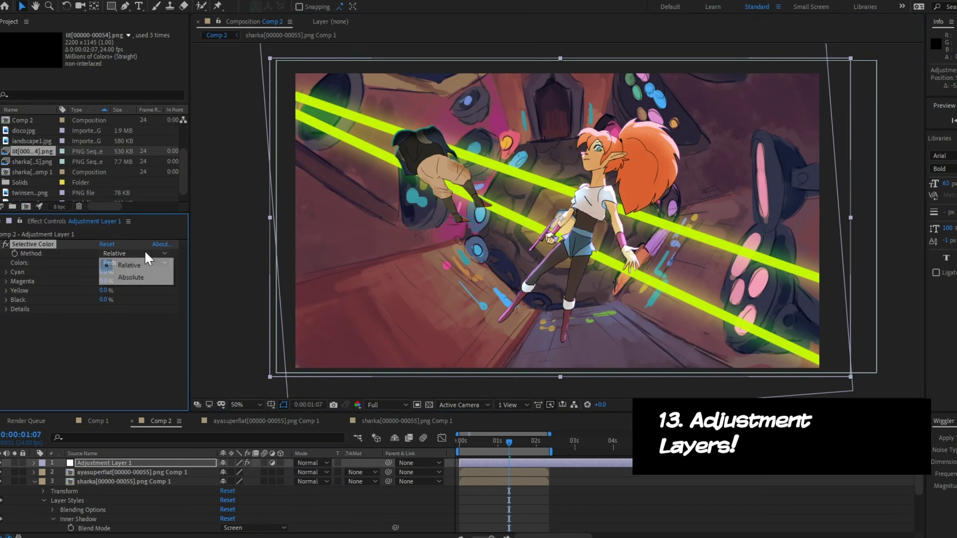
{"action": "left_click", "coordinate": [149, 262]}
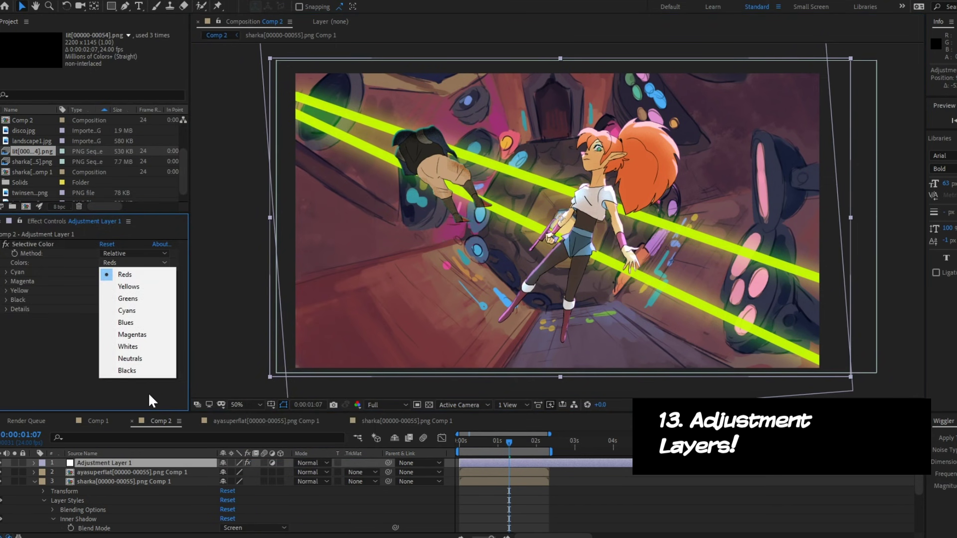
{"action": "left_click", "coordinate": [145, 371]}
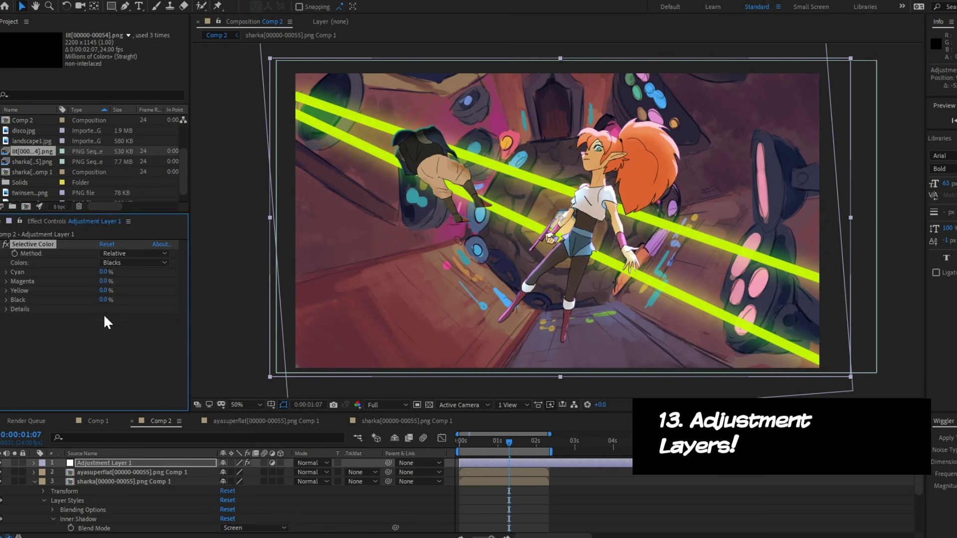
{"action": "left_click_drag", "start_coordinate": [103, 298], "coordinate": [111, 298]}
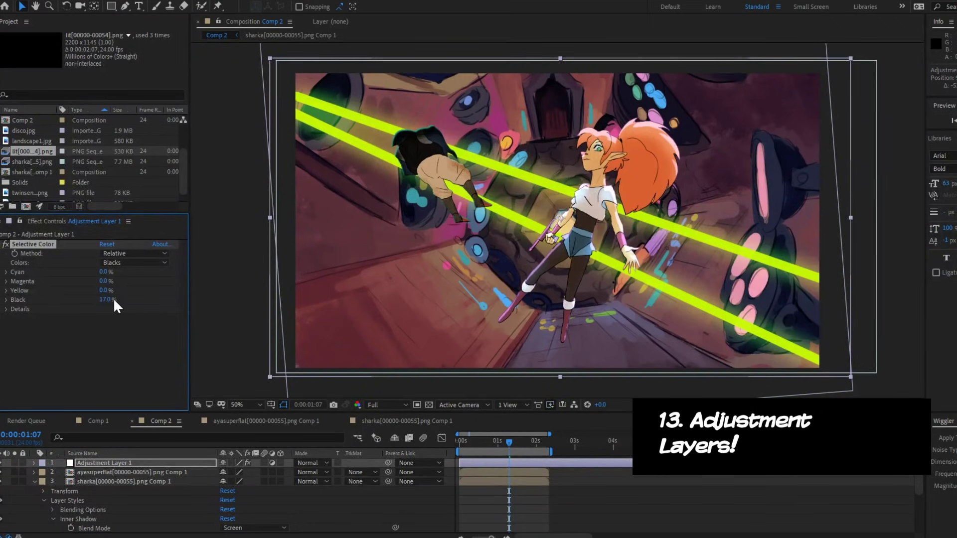
{"action": "left_click_drag", "start_coordinate": [106, 299], "coordinate": [105, 305]}
{"action": "left_click", "coordinate": [111, 473]}
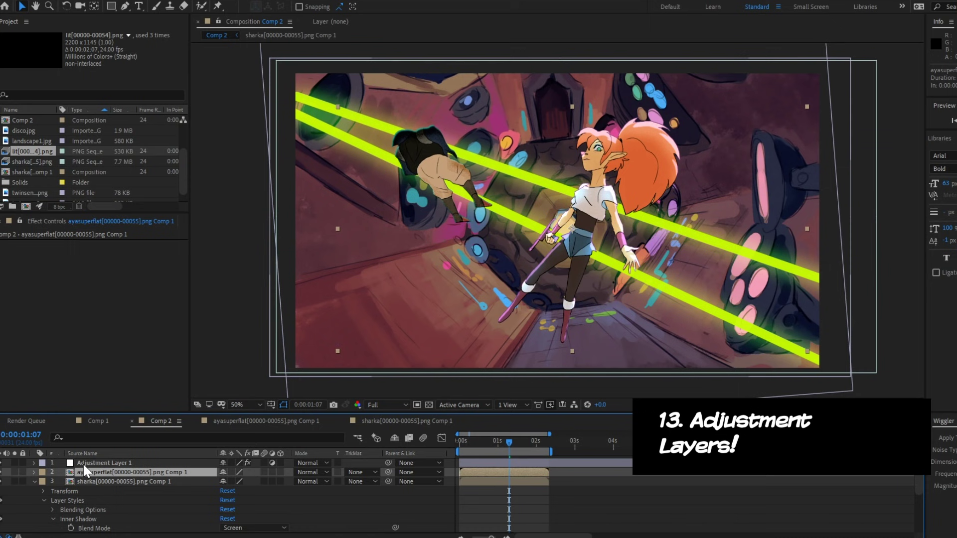
{"action": "left_click", "coordinate": [85, 464]}
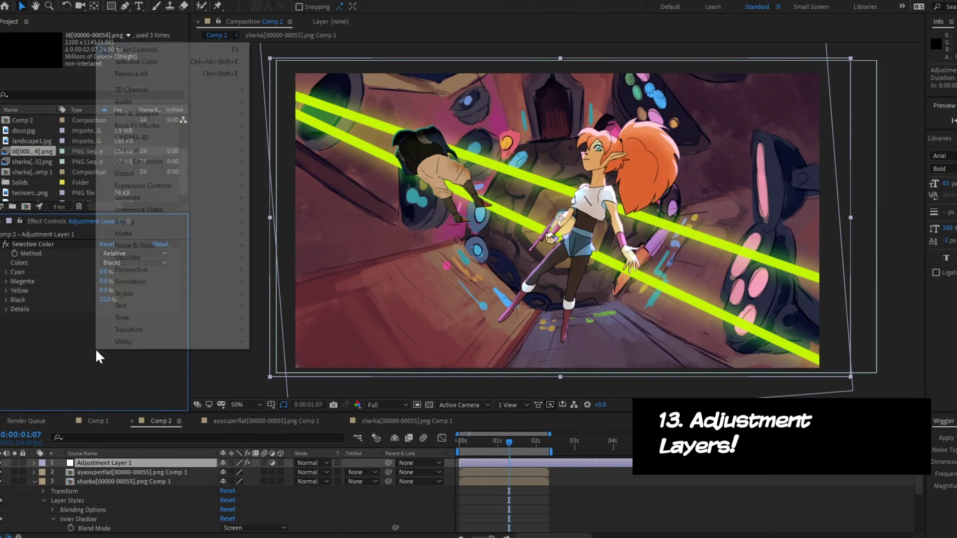
{"action": "left_click", "coordinate": [94, 1]}
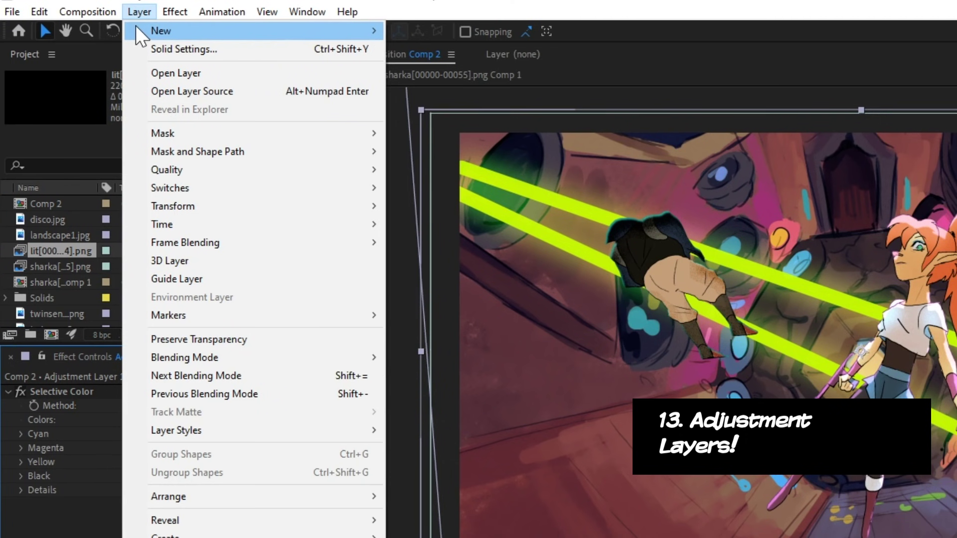
Step: Add Adjustment Layer 2 and set its blend mode to Lighten
{"action": "mouse_move", "coordinate": [92, 5]}
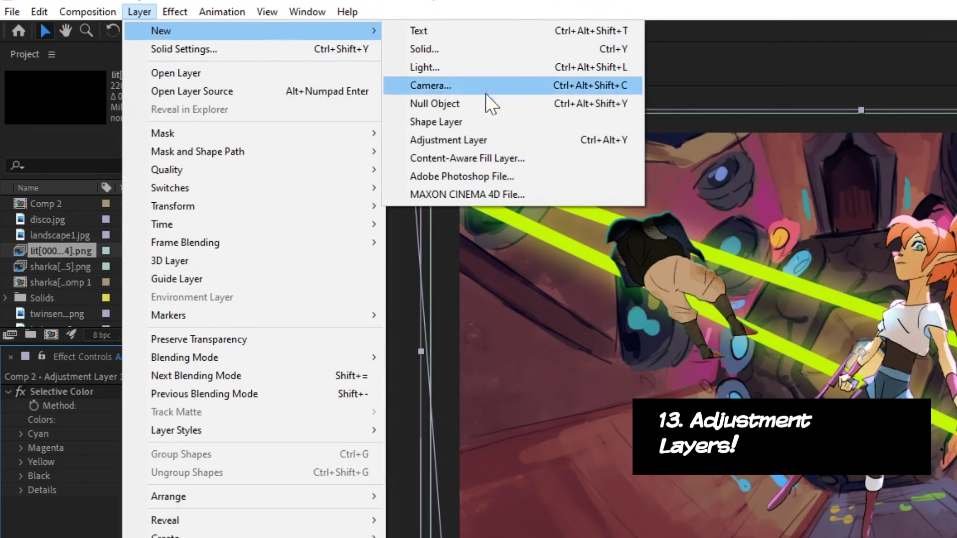
{"action": "left_click", "coordinate": [455, 139]}
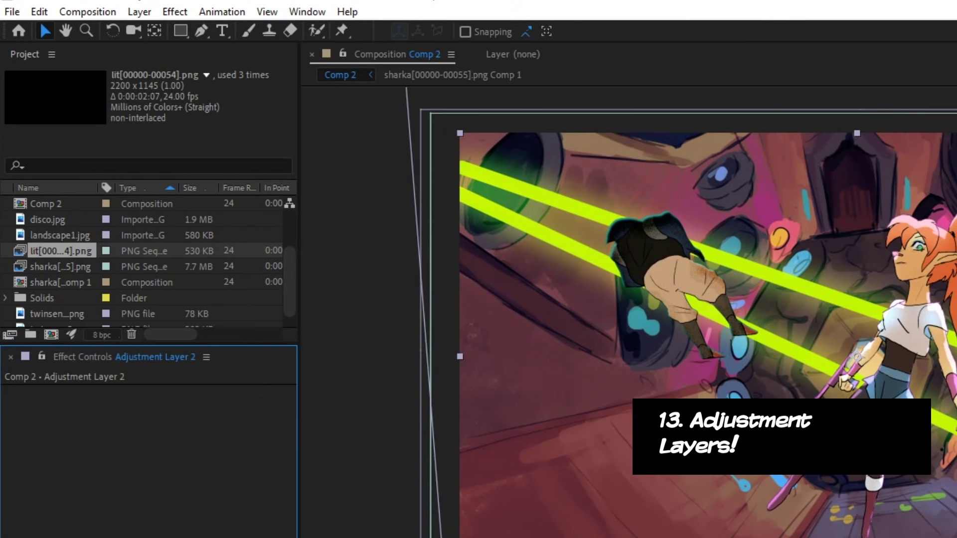
{"action": "left_click", "coordinate": [538, 537]}
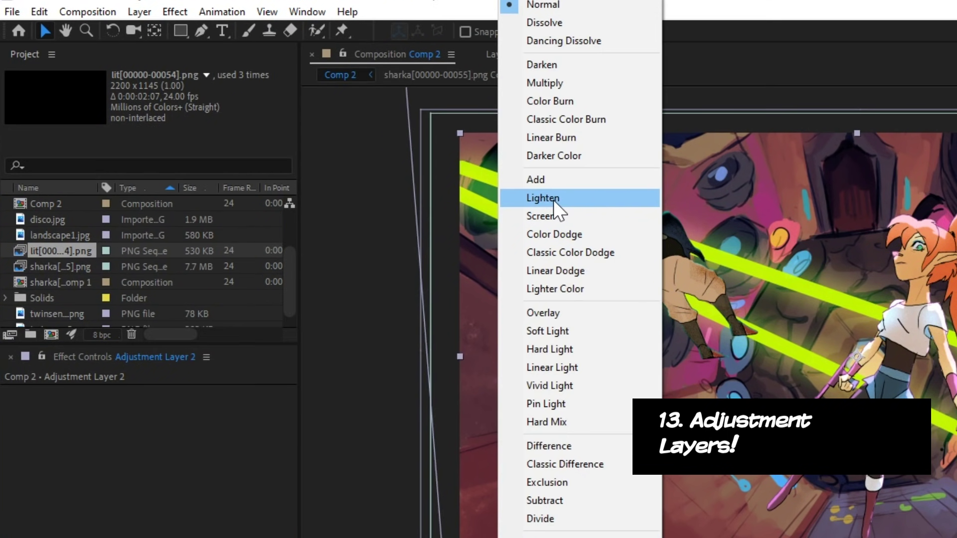
{"action": "left_click", "coordinate": [553, 199]}
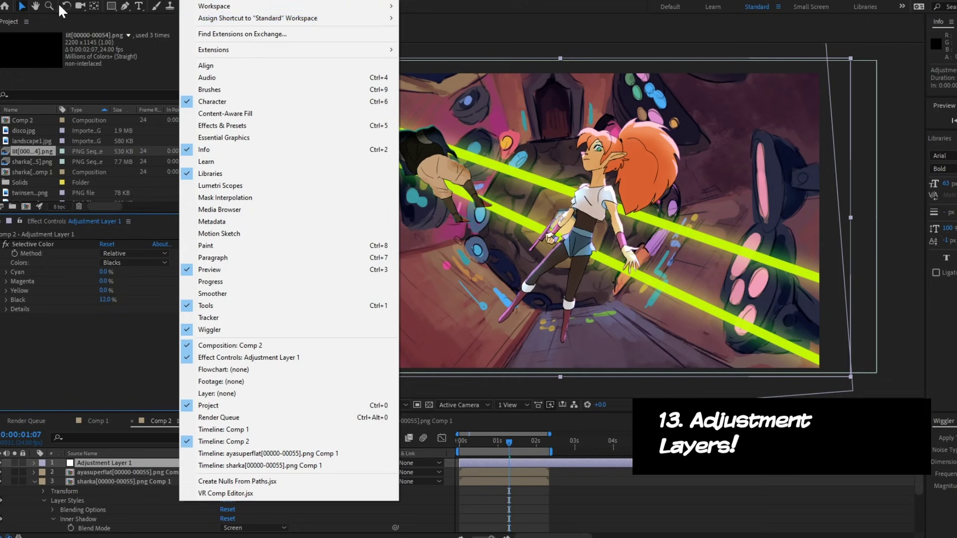
{"action": "mouse_move", "coordinate": [83, 7]}
{"action": "left_click", "coordinate": [301, 78]}
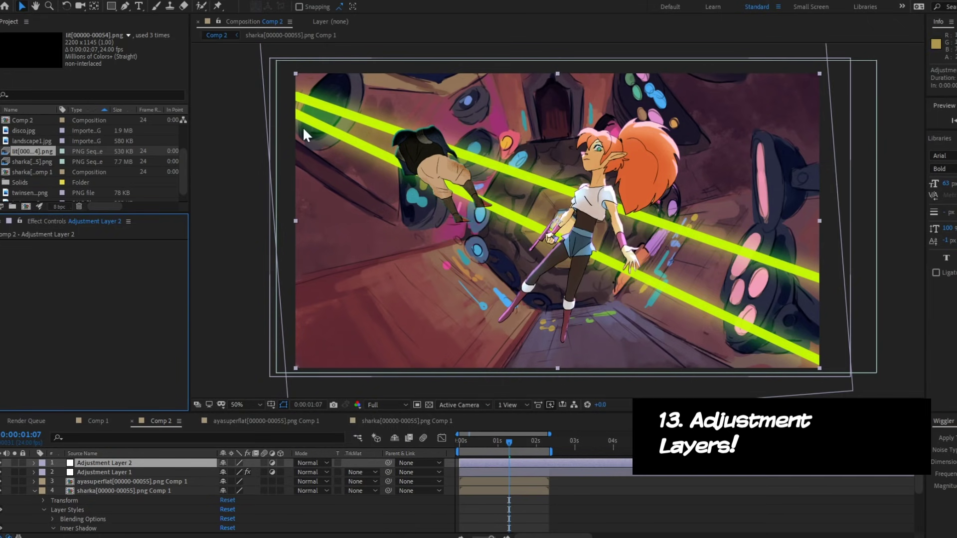
{"action": "left_click", "coordinate": [304, 462]}
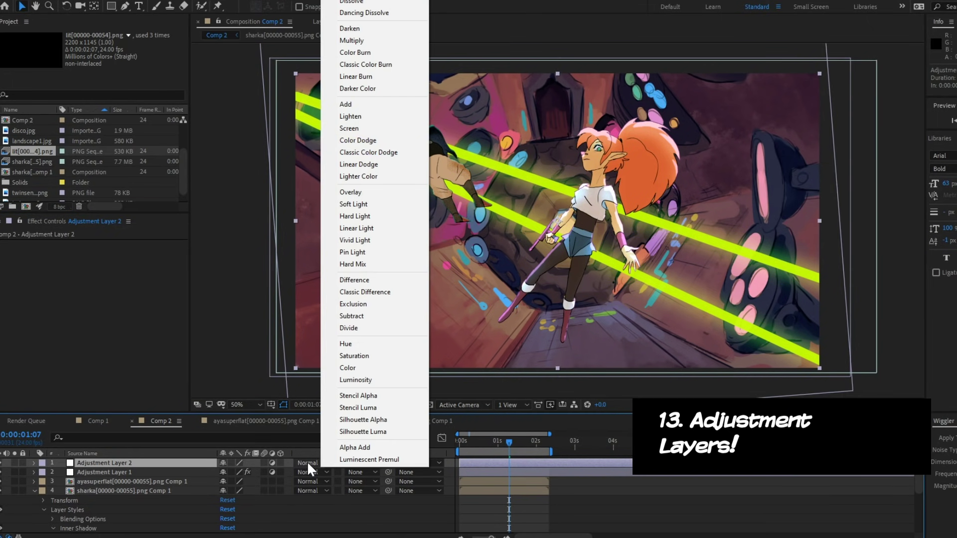
{"action": "left_click", "coordinate": [350, 116]}
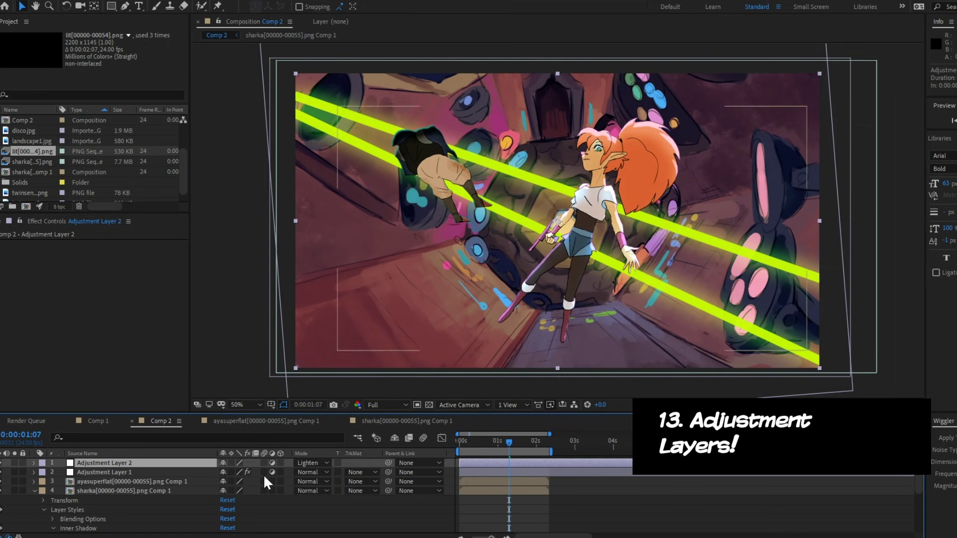
Step: Apply Gaussian Blur to Adjustment Layer 2 and reduce its opacity to 40%
{"action": "left_click", "coordinate": [109, 1]}
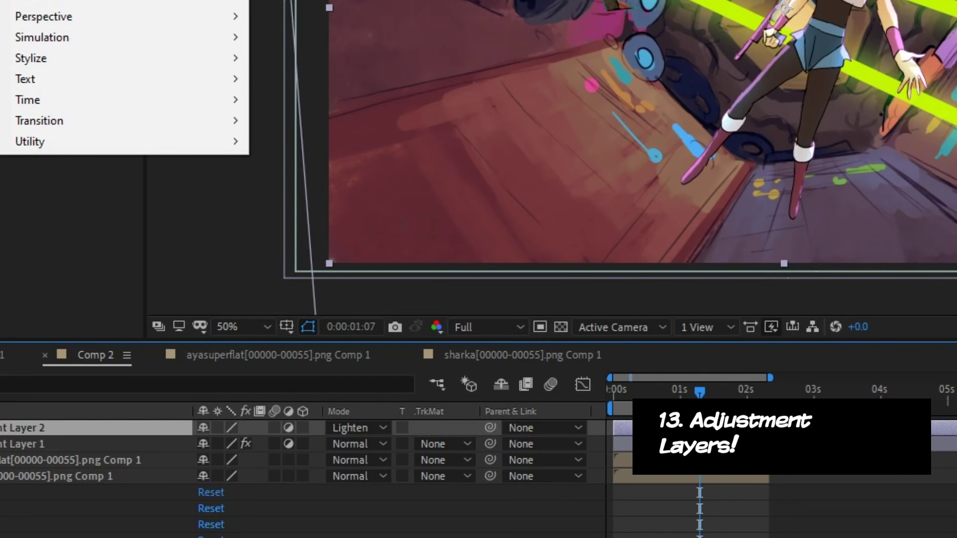
{"action": "mouse_move", "coordinate": [150, 69]}
{"action": "left_click", "coordinate": [408, 4]}
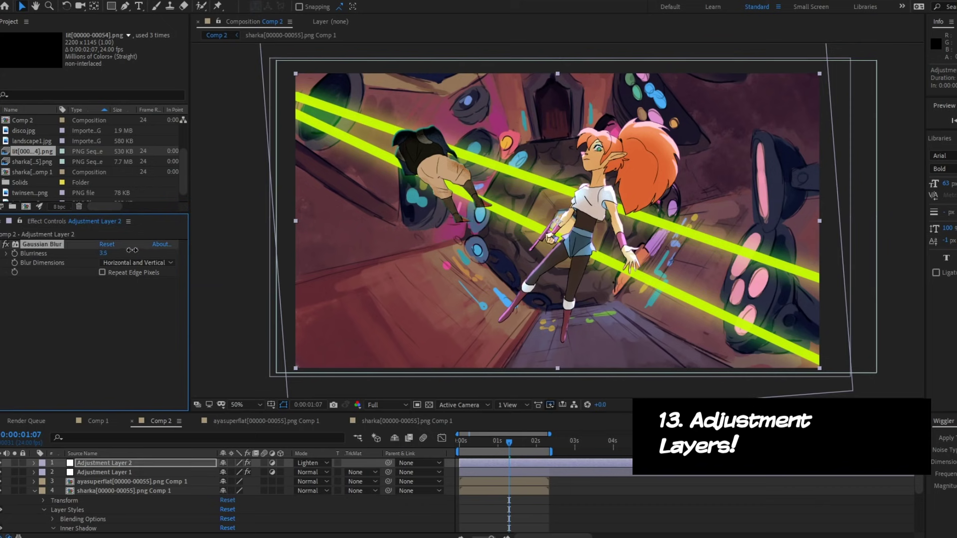
{"action": "mouse_move", "coordinate": [103, 253]}
{"action": "left_mouse_down"}
{"action": "mouse_move", "coordinate": [146, 250]}
{"action": "mouse_move", "coordinate": [100, 250]}
{"action": "left_mouse_up"}
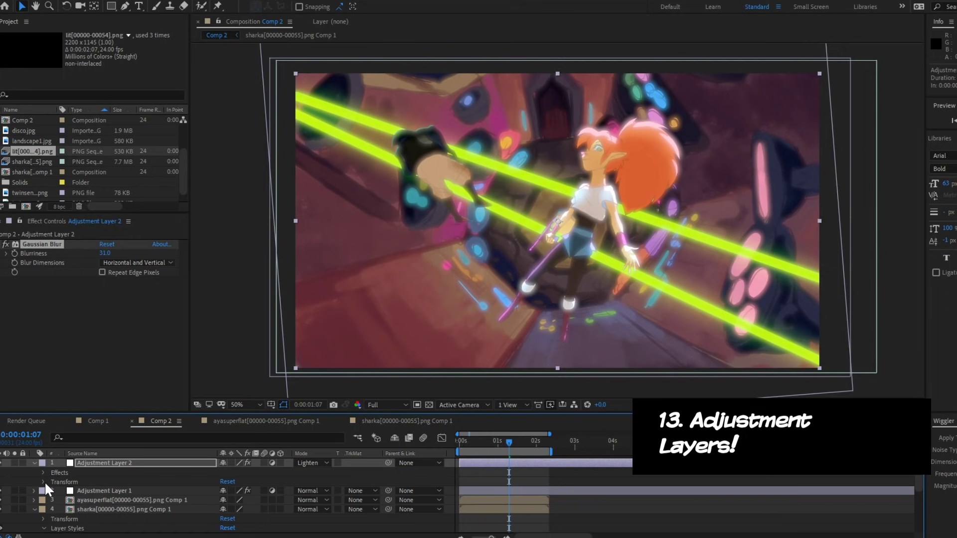
{"action": "left_click", "coordinate": [44, 482]}
{"action": "scroll", "coordinate": [265, 521], "scroll_direction": "down", "scroll_amount": 1}
{"action": "left_click_drag", "start_coordinate": [225, 499], "coordinate": [204, 506]}
Step: Switch the blur layer to Overlay after previewing, and shift the CC Lens centre to 1269, 990
{"action": "key", "text": "space"}
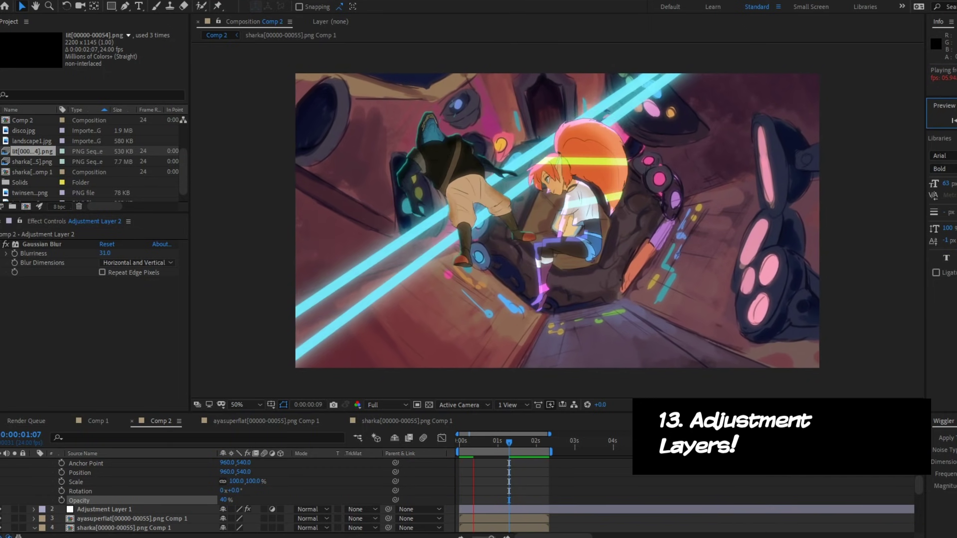
{"action": "key", "text": "space"}
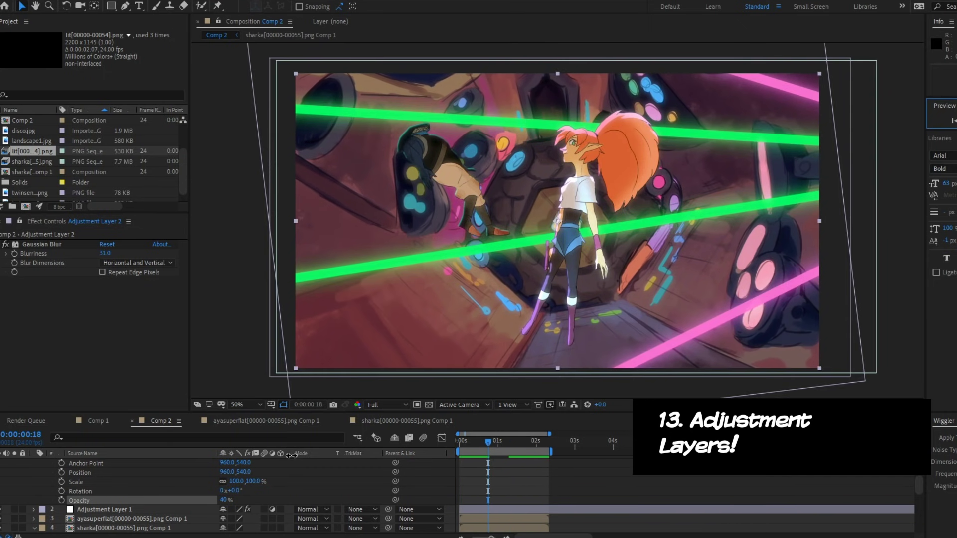
{"action": "scroll", "coordinate": [290, 455], "scroll_direction": "up", "scroll_amount": 2}
{"action": "left_click", "coordinate": [308, 463]}
{"action": "left_click", "coordinate": [394, 192]}
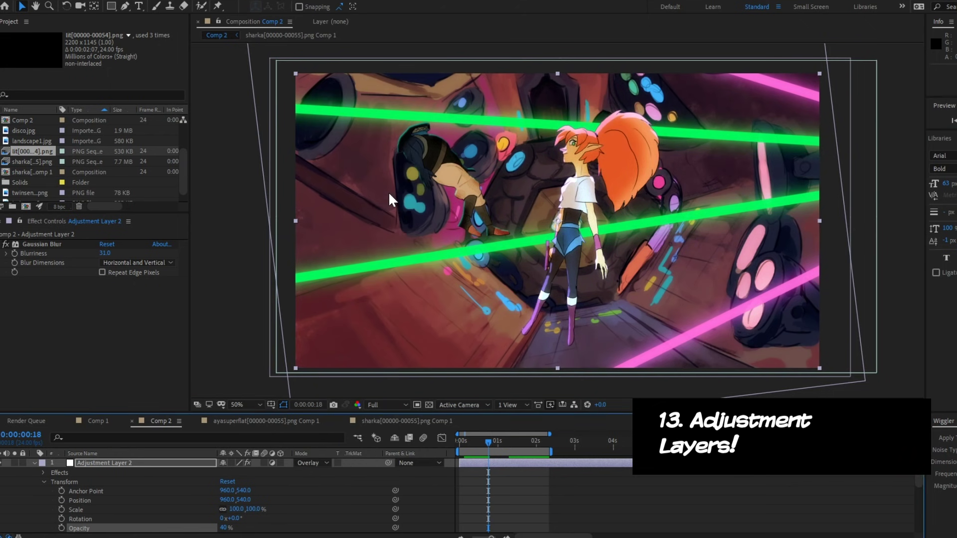
{"action": "key", "text": "space"}
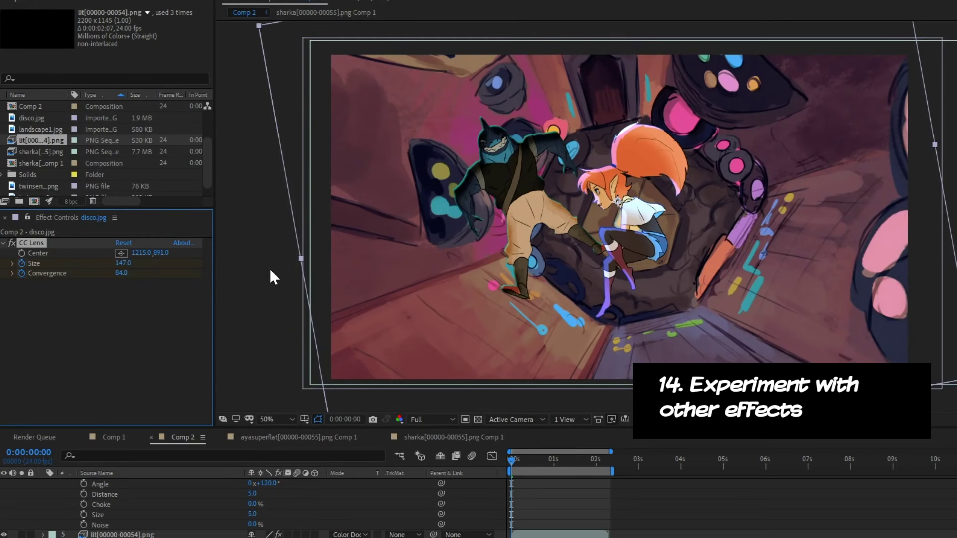
{"action": "left_click_drag", "start_coordinate": [140, 253], "coordinate": [228, 254]}
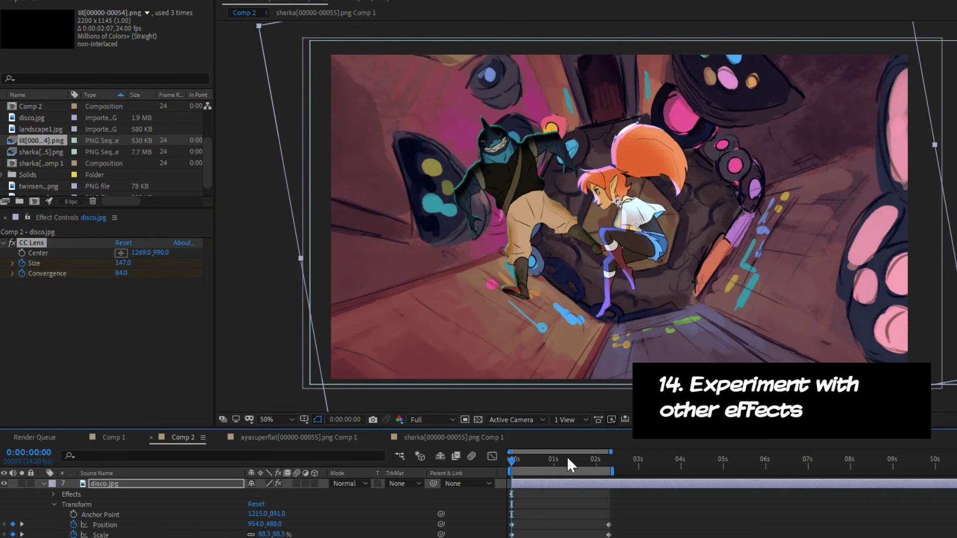
Step: Animate the CC Lens size between the start and 0:00:02:07, with convergence around 86
{"action": "left_click", "coordinate": [608, 462]}
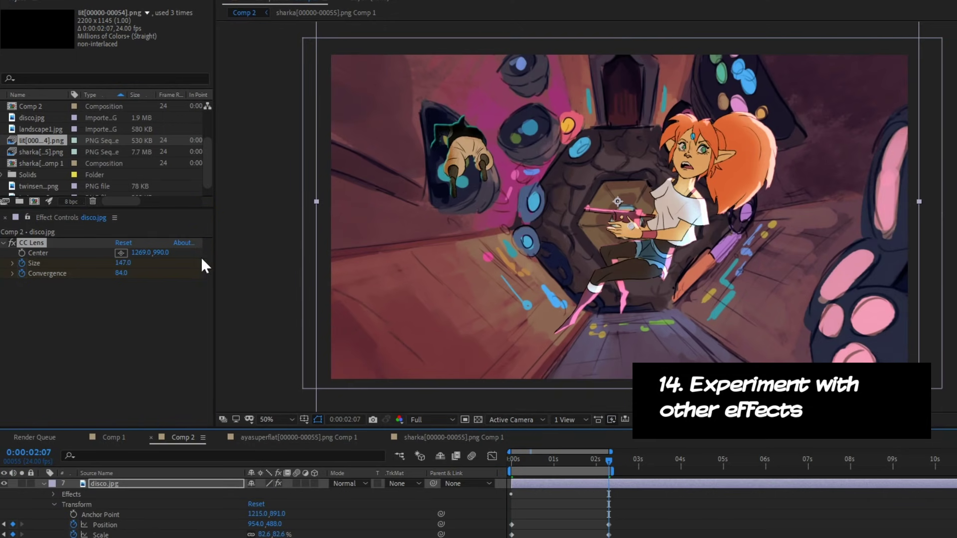
{"action": "left_click_drag", "start_coordinate": [124, 262], "coordinate": [227, 275]}
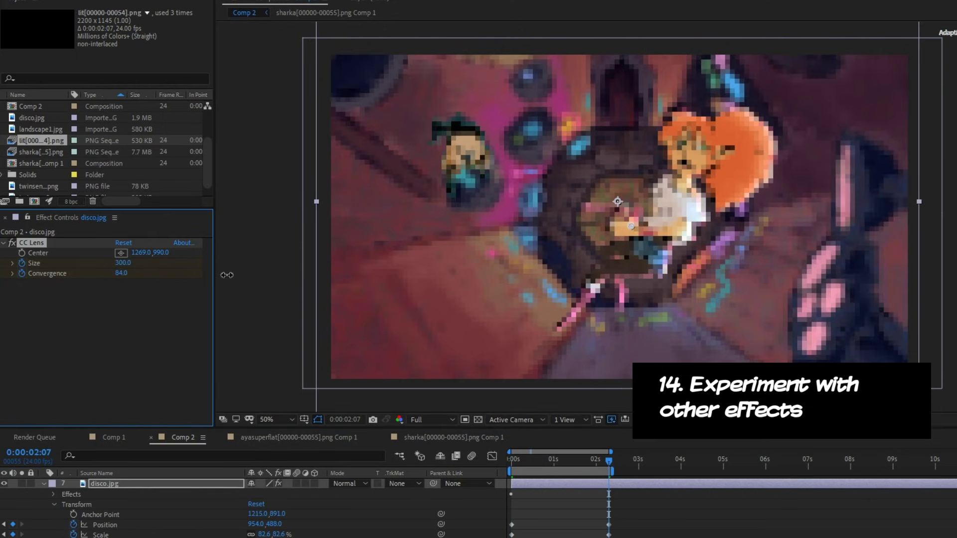
{"action": "left_click_drag", "start_coordinate": [608, 462], "coordinate": [507, 463]}
{"action": "mouse_move", "coordinate": [123, 263]}
{"action": "left_mouse_down"}
{"action": "mouse_move", "coordinate": [103, 274]}
{"action": "mouse_move", "coordinate": [143, 275]}
{"action": "mouse_move", "coordinate": [126, 267]}
{"action": "left_mouse_up"}
{"action": "left_click", "coordinate": [94, 274]}
{"action": "left_click_drag", "start_coordinate": [544, 459], "coordinate": [500, 454]}
{"action": "left_click_drag", "start_coordinate": [124, 264], "coordinate": [132, 266]}
{"action": "mouse_move", "coordinate": [522, 460]}
{"action": "left_mouse_down"}
{"action": "mouse_move", "coordinate": [533, 460]}
{"action": "mouse_move", "coordinate": [507, 459]}
{"action": "left_mouse_up"}
Step: Preview Comp 2, retune the lens at 0:00:02:07 with Convergence -37, and replay
{"action": "left_click", "coordinate": [678, 108]}
{"action": "key", "text": "space"}
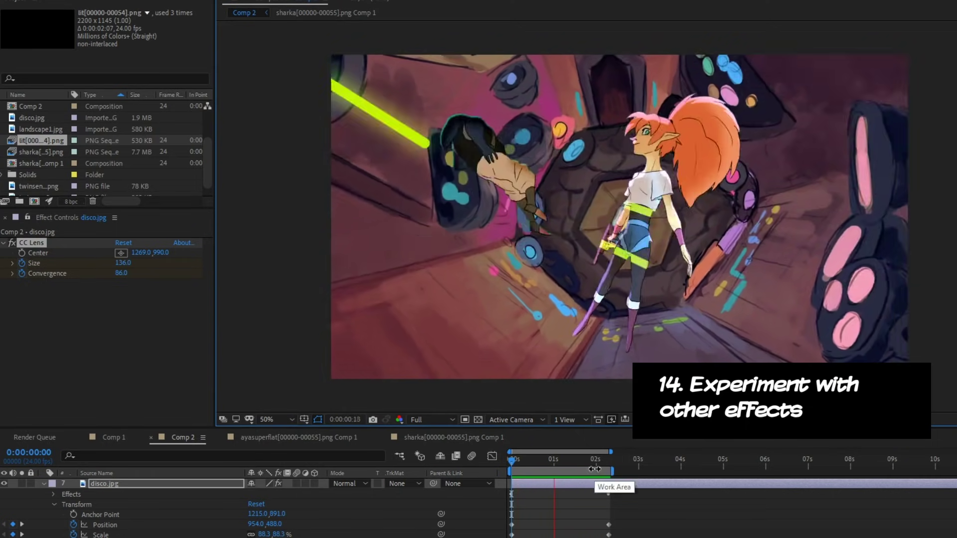
{"action": "left_click", "coordinate": [607, 460]}
{"action": "left_click_drag", "start_coordinate": [124, 263], "coordinate": [107, 280]}
{"action": "left_click_drag", "start_coordinate": [606, 460], "coordinate": [476, 457]}
{"action": "key", "text": "space"}
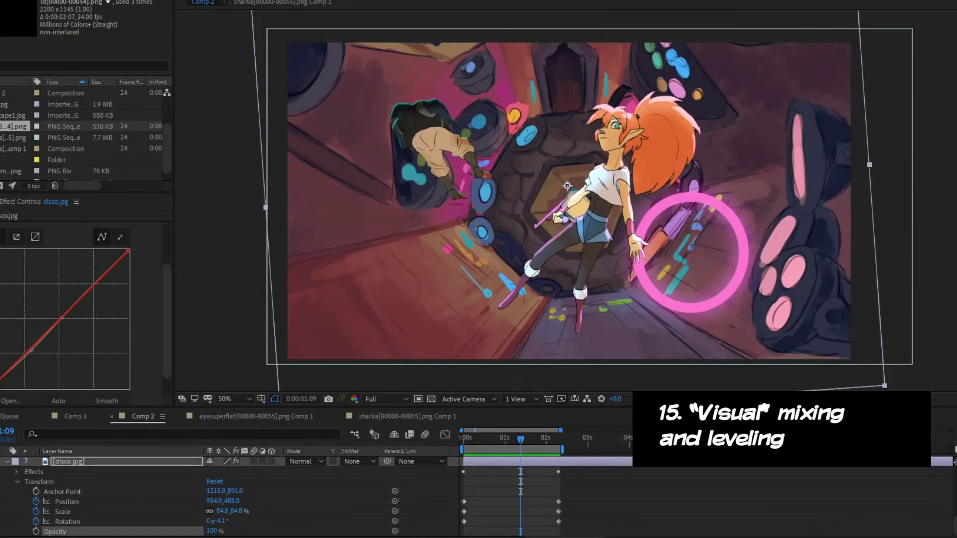
Step: Create a new adjustment layer, Adjustment Layer 3, and select it in the timeline
{"action": "left_click", "coordinate": [60, 0]}
{"action": "mouse_move", "coordinate": [74, 0]}
{"action": "left_click", "coordinate": [291, 48]}
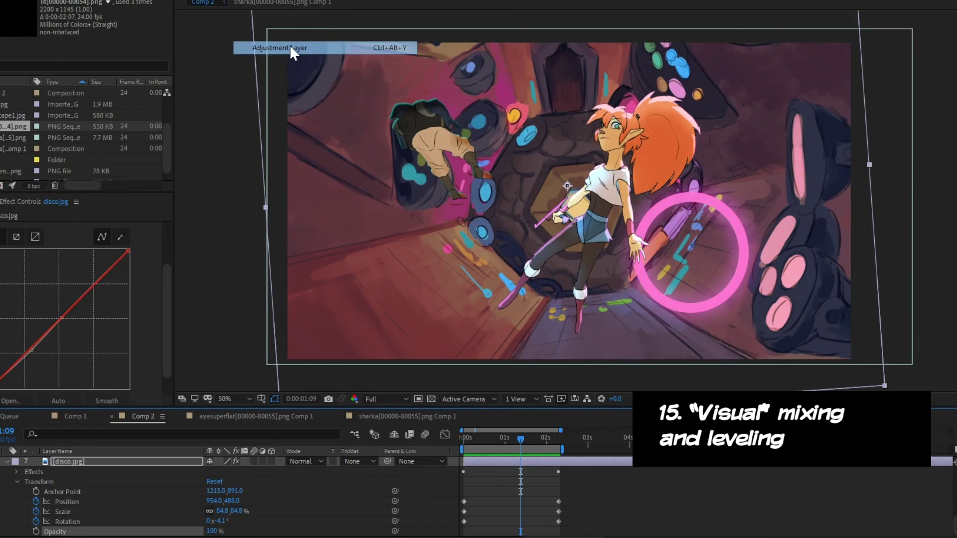
{"action": "left_click", "coordinate": [7, 471]}
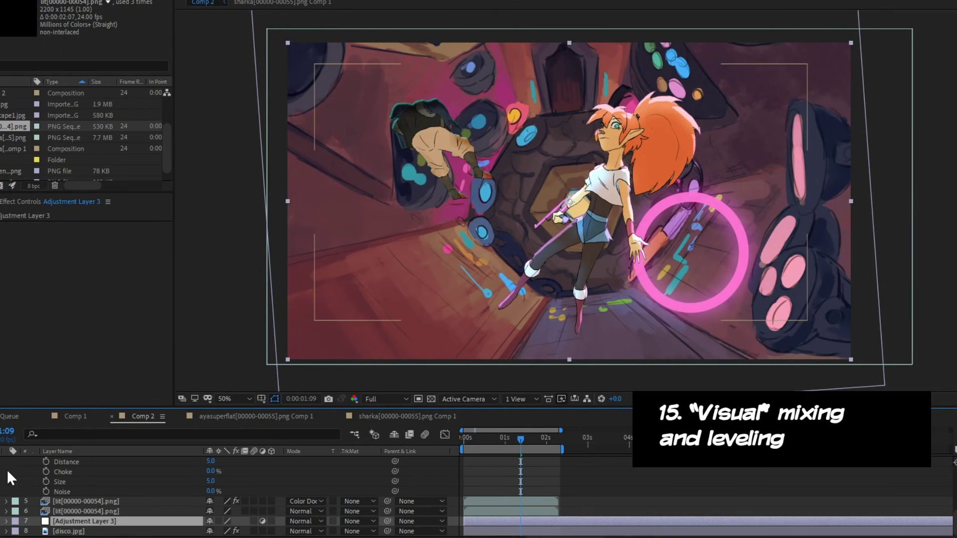
{"action": "scroll", "coordinate": [56, 483], "scroll_direction": "up", "scroll_amount": 3}
{"action": "left_click", "coordinate": [87, 461]}
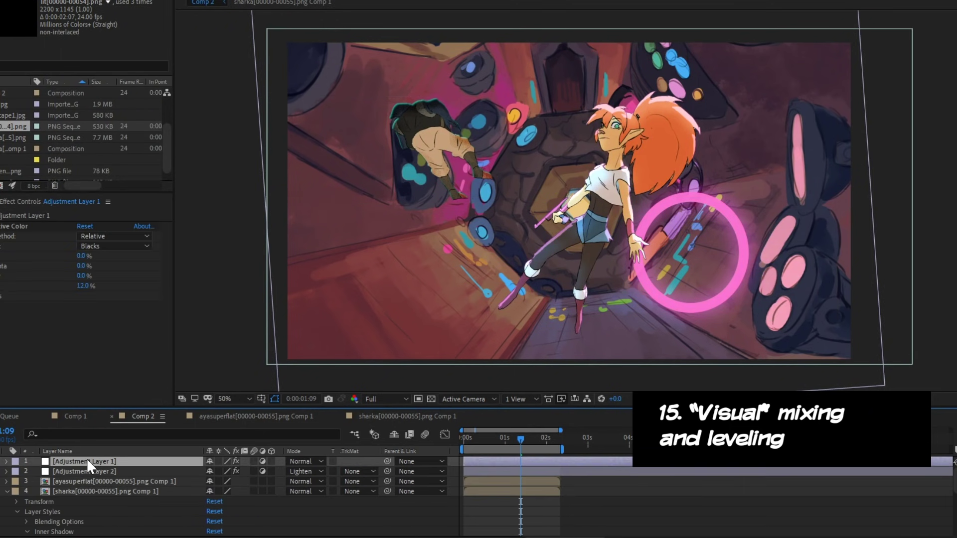
{"action": "scroll", "coordinate": [97, 477], "scroll_direction": "down", "scroll_amount": 4}
{"action": "scroll", "coordinate": [97, 477], "scroll_direction": "down", "scroll_amount": 1}
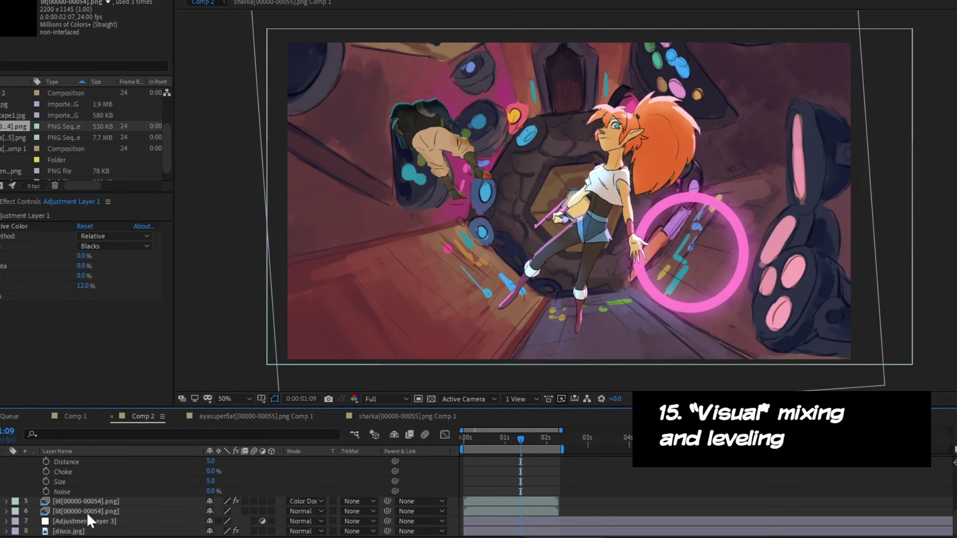
{"action": "left_click", "coordinate": [85, 521]}
Step: Apply a Fast Box Blur of radius 52 to Adjustment Layer 3 in Lighten mode
{"action": "left_click", "coordinate": [84, 0]}
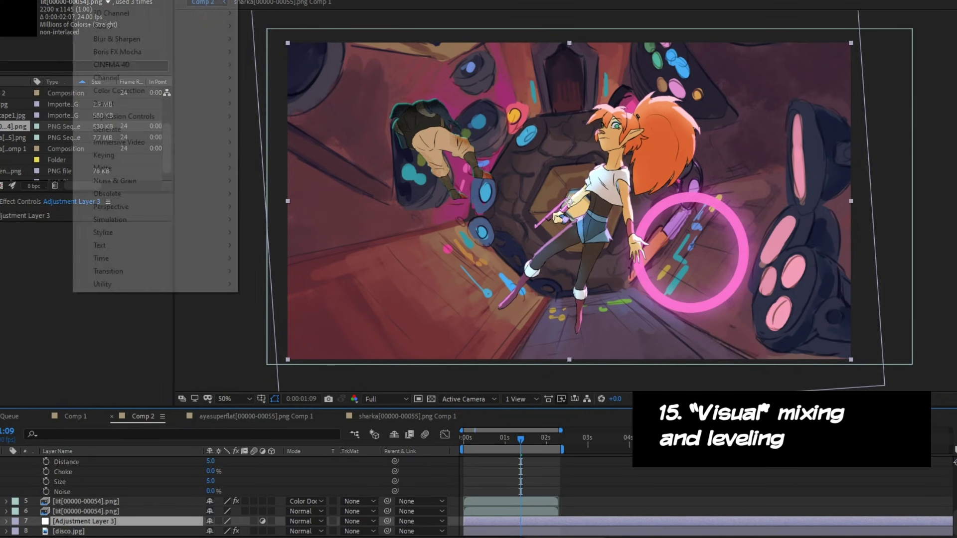
{"action": "mouse_move", "coordinate": [207, 42]}
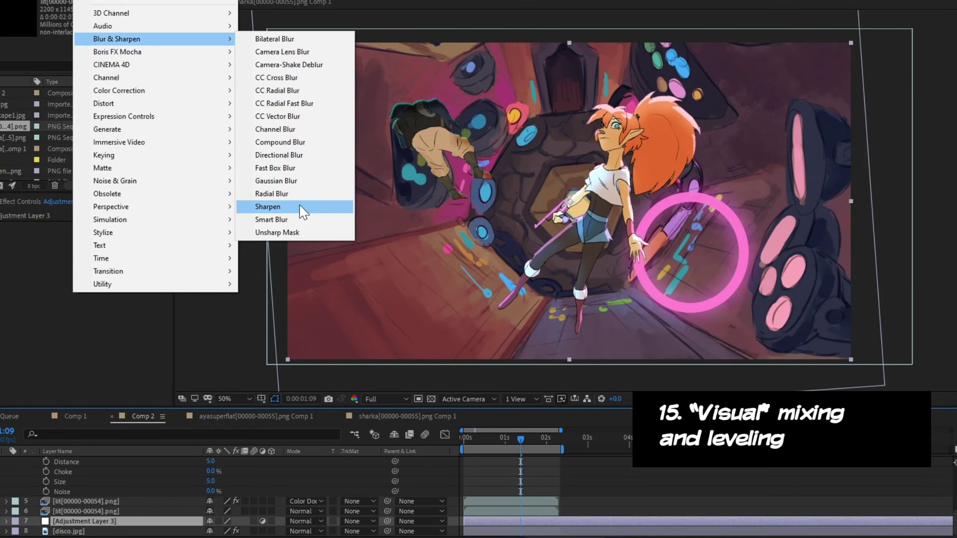
{"action": "left_click", "coordinate": [295, 169]}
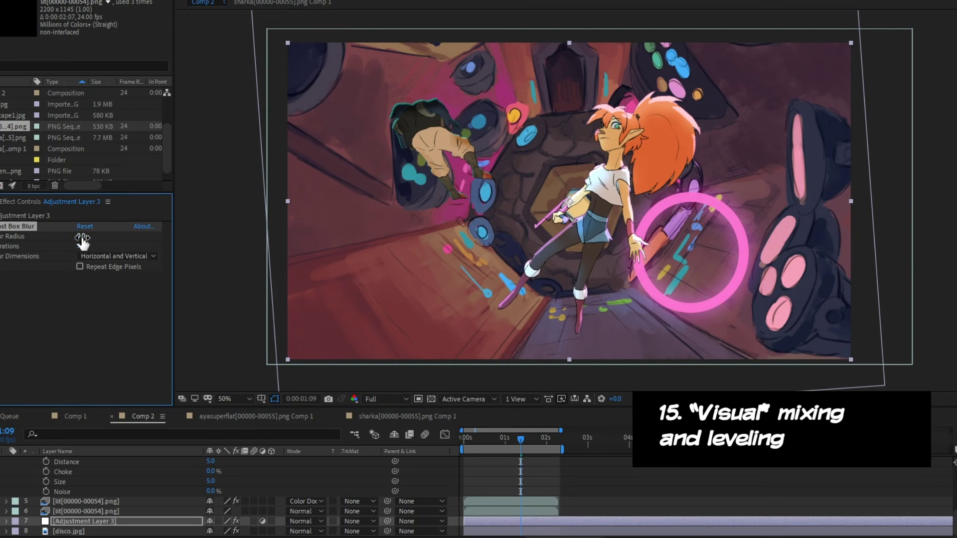
{"action": "left_click_drag", "start_coordinate": [83, 238], "coordinate": [182, 222]}
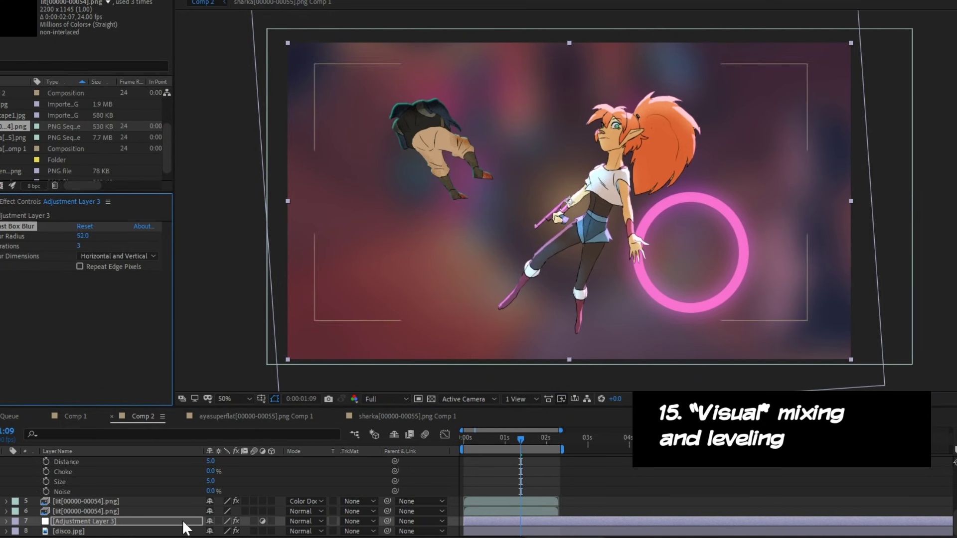
{"action": "left_click", "coordinate": [293, 520]}
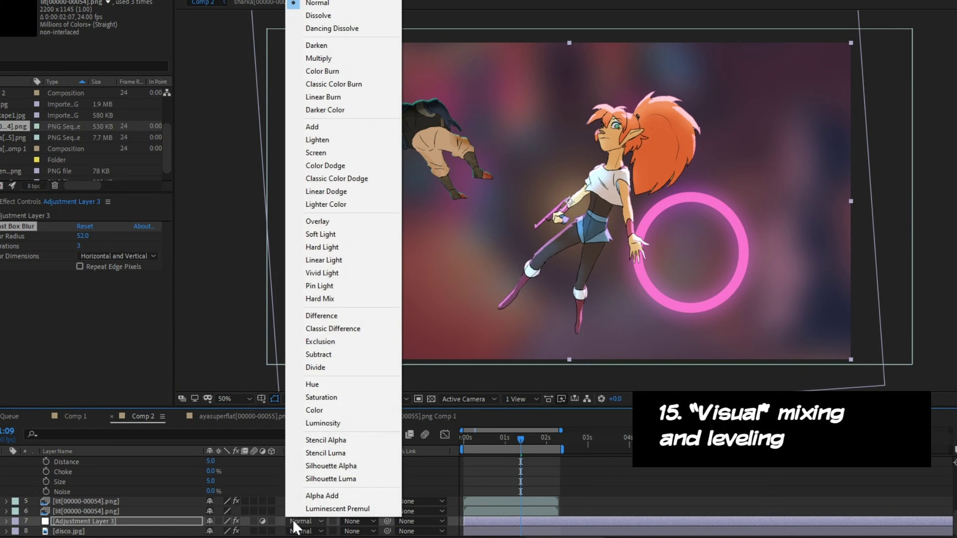
{"action": "left_click", "coordinate": [331, 141]}
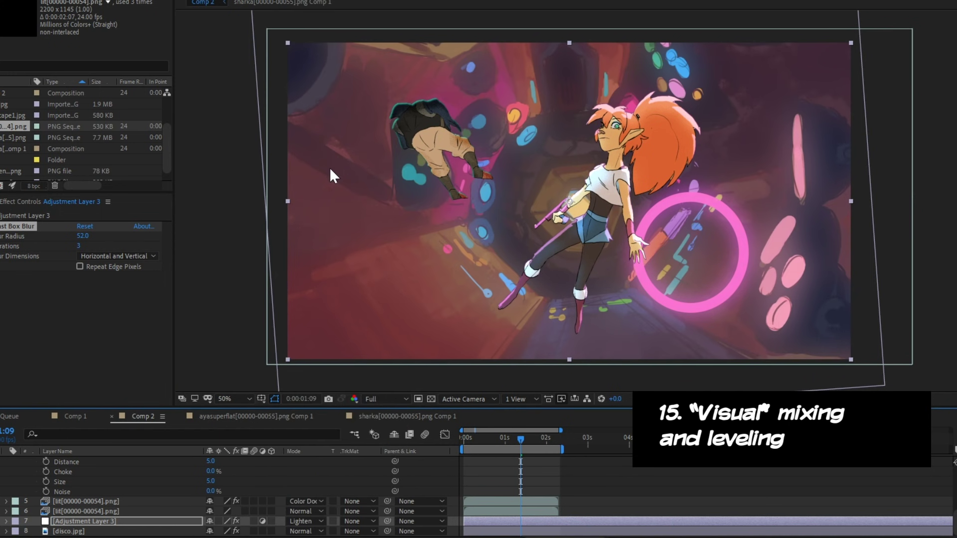
Step: Lower Adjustment Layer 3's opacity to 49% and preview the composite
{"action": "left_click", "coordinate": [7, 522]}
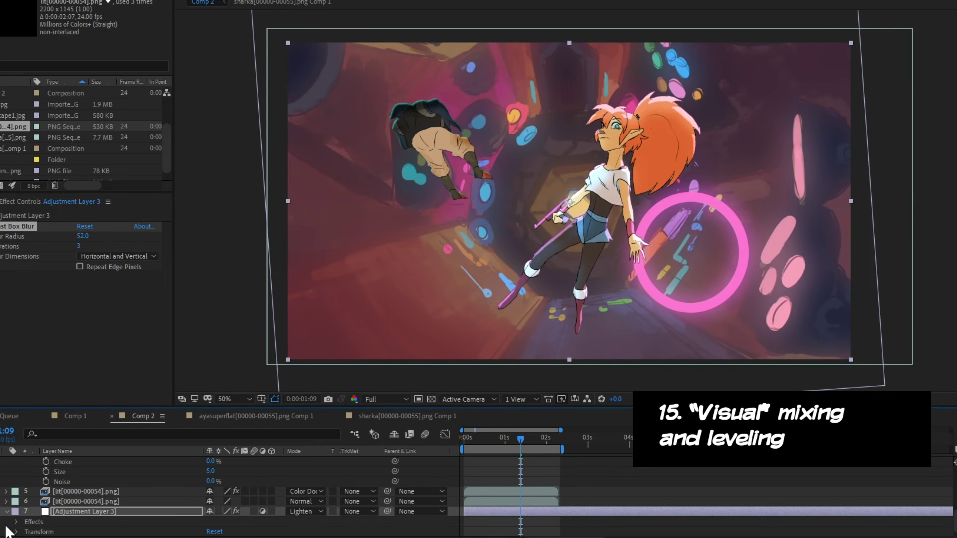
{"action": "scroll", "coordinate": [42, 532], "scroll_direction": "down", "scroll_amount": 2}
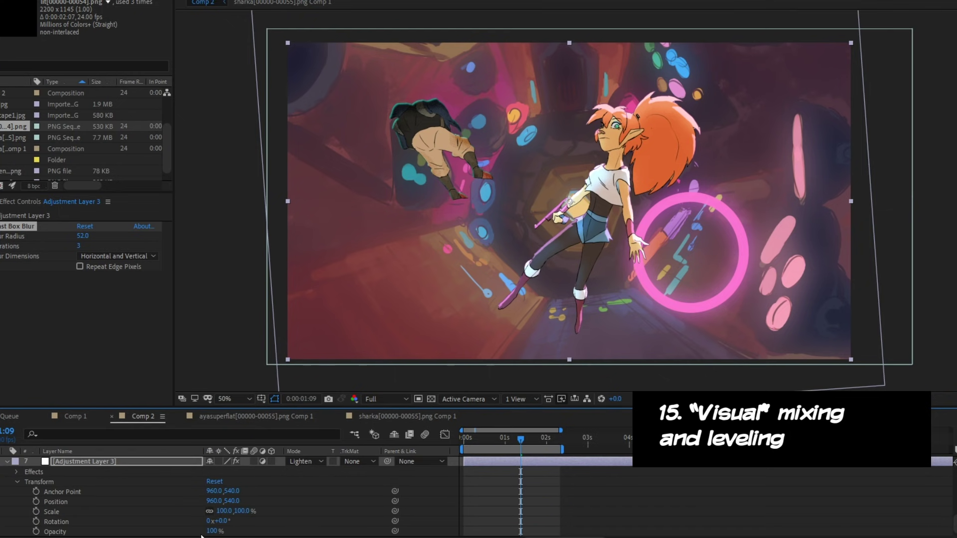
{"action": "left_click_drag", "start_coordinate": [209, 533], "coordinate": [180, 534]}
{"action": "key", "text": "space"}
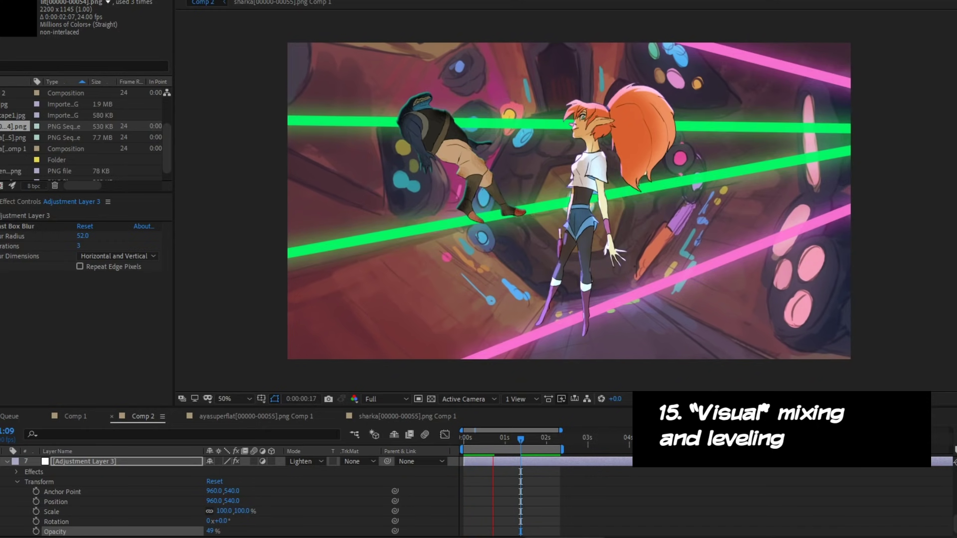
{"action": "left_click", "coordinate": [280, 414]}
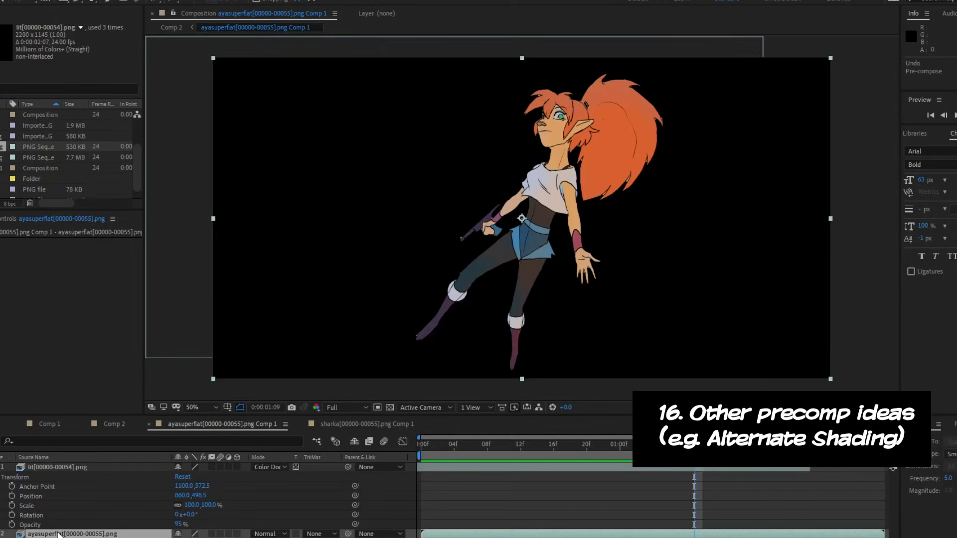
{"action": "right_click", "coordinate": [59, 534]}
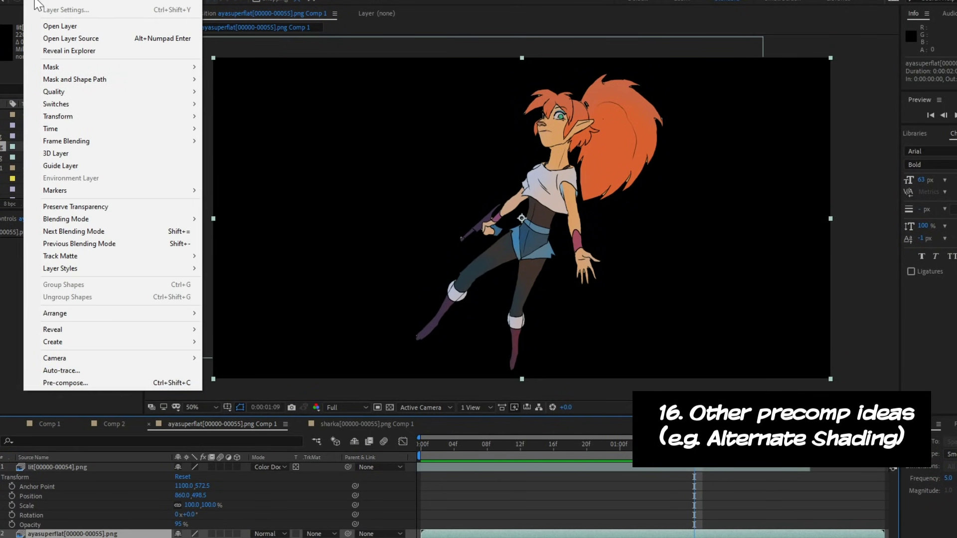
{"action": "left_click", "coordinate": [65, 440]}
{"action": "left_click", "coordinate": [332, 312]}
{"action": "double_click", "coordinate": [77, 509]}
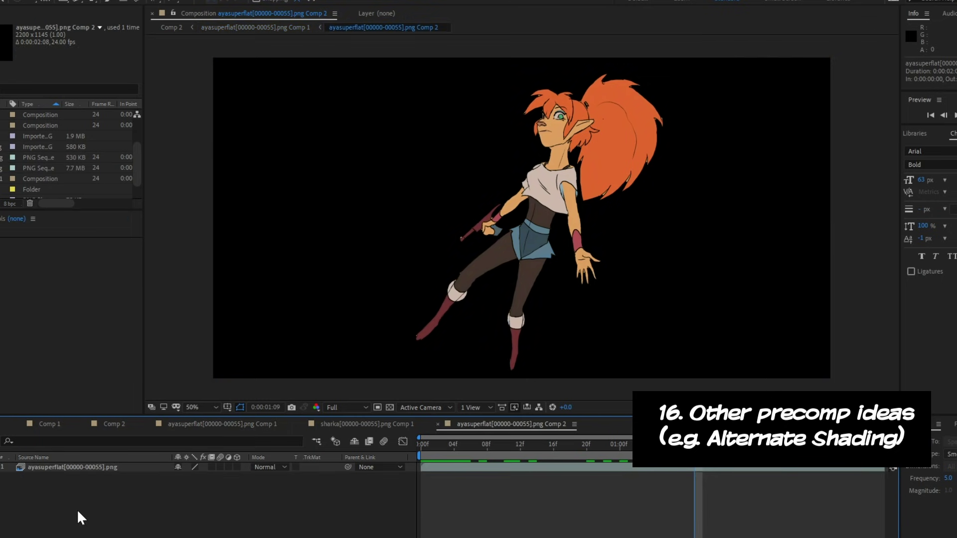
{"action": "left_click", "coordinate": [282, 467]}
{"action": "left_click", "coordinate": [102, 464]}
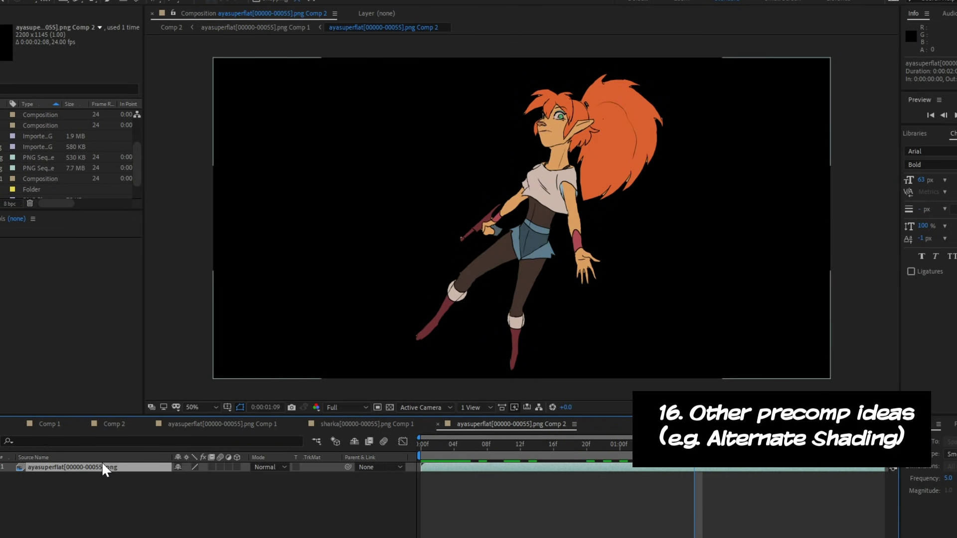
Step: Give the character an Inner Shadow layer style in Linear Dodge mode
{"action": "right_click", "coordinate": [102, 465]}
{"action": "mouse_move", "coordinate": [210, 304]}
{"action": "left_click", "coordinate": [329, 357]}
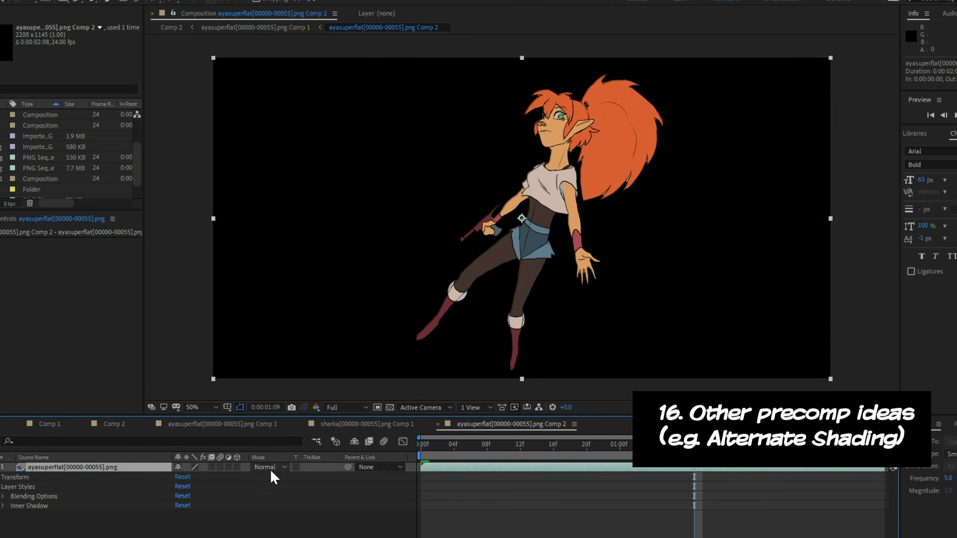
{"action": "left_click", "coordinate": [3, 506]}
{"action": "left_click", "coordinate": [234, 479]}
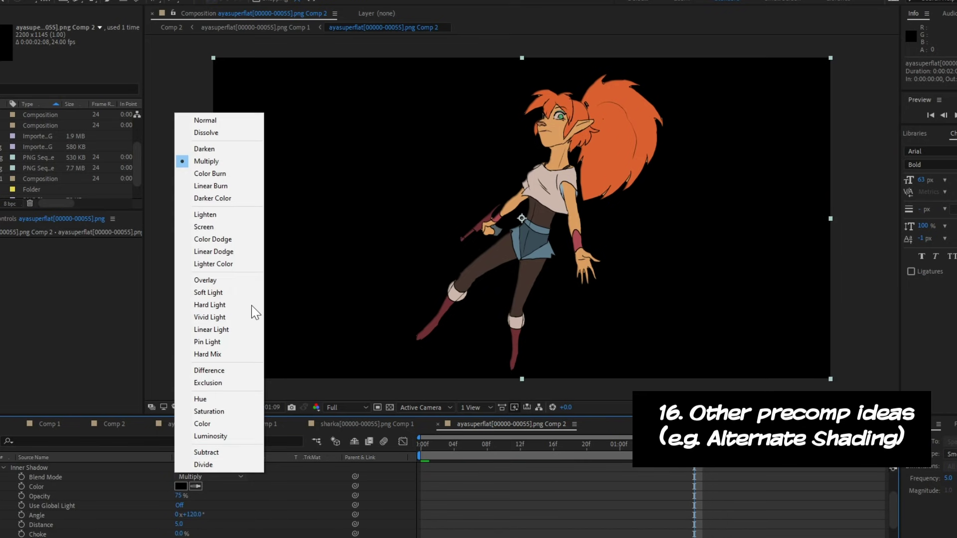
{"action": "left_click", "coordinate": [215, 479]}
{"action": "left_click", "coordinate": [215, 480]}
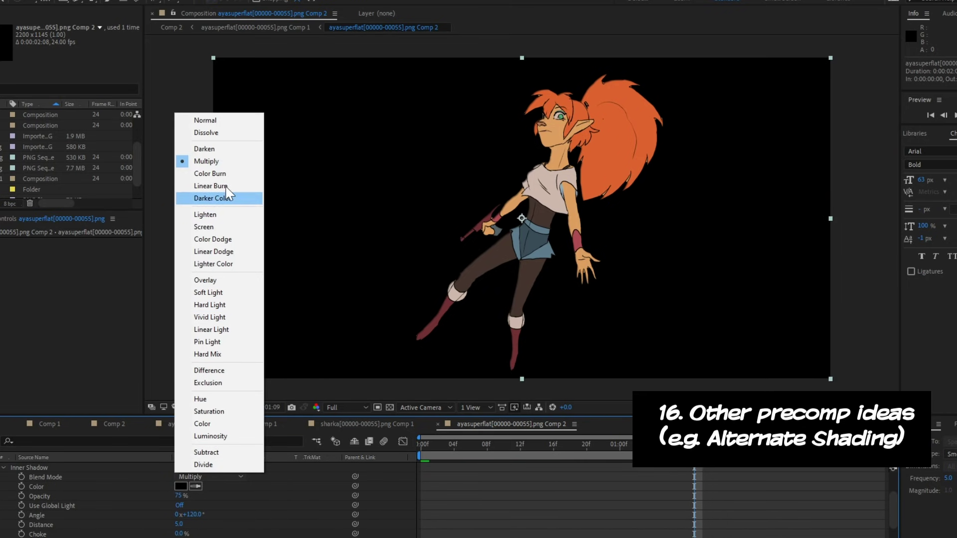
{"action": "left_click", "coordinate": [237, 251]}
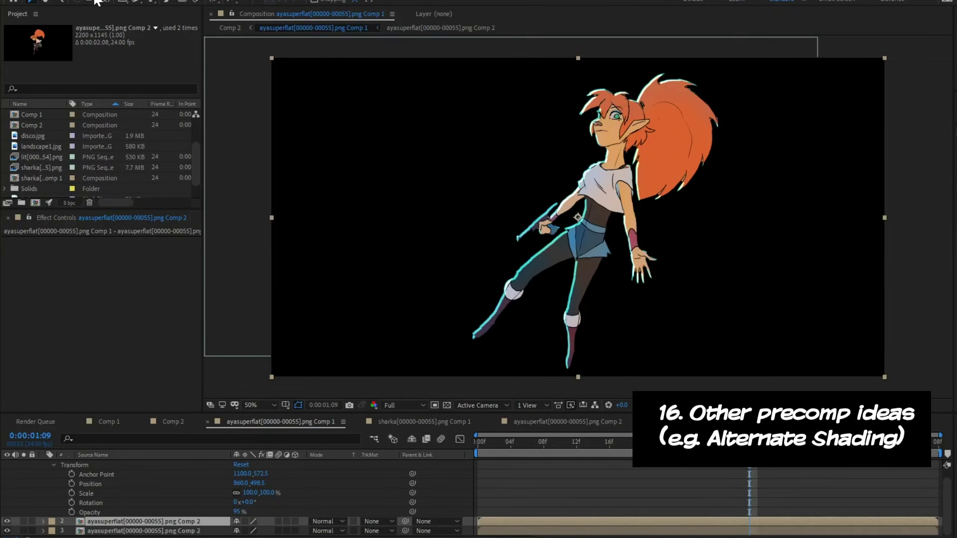
Step: Expand and select layers 3 and 2 to inspect their properties
{"action": "left_click", "coordinate": [116, 1]}
{"action": "left_click", "coordinate": [161, 531]}
{"action": "left_click", "coordinate": [44, 531]}
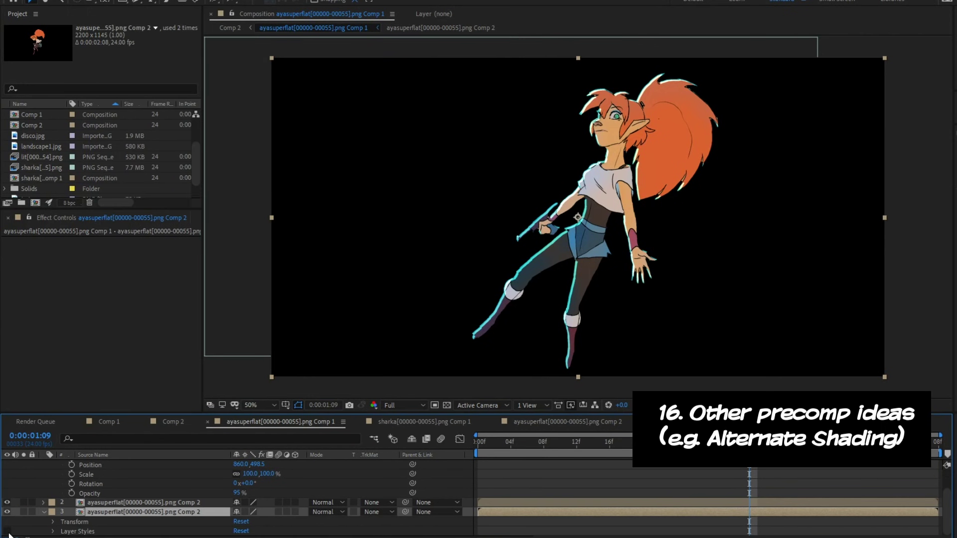
{"action": "left_click", "coordinate": [42, 503]}
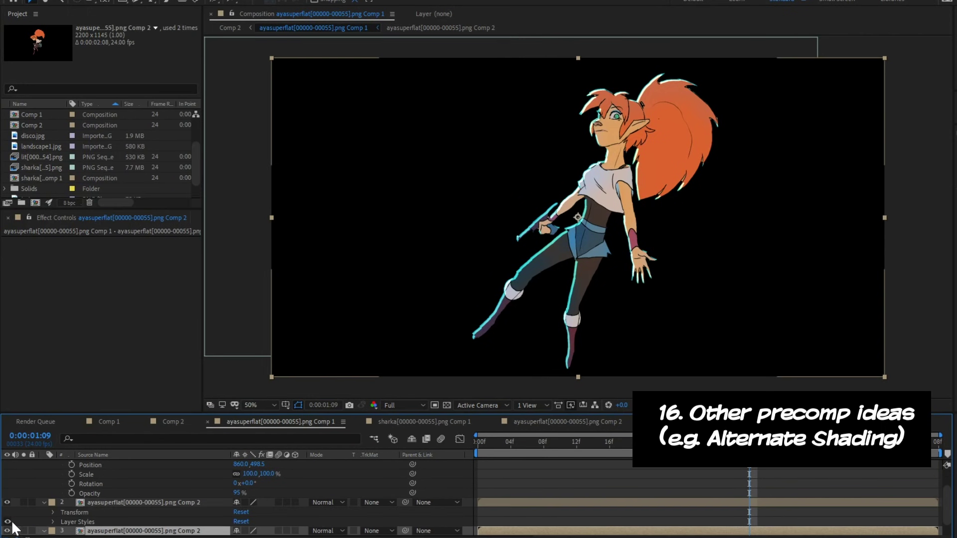
{"action": "left_click", "coordinate": [127, 502]}
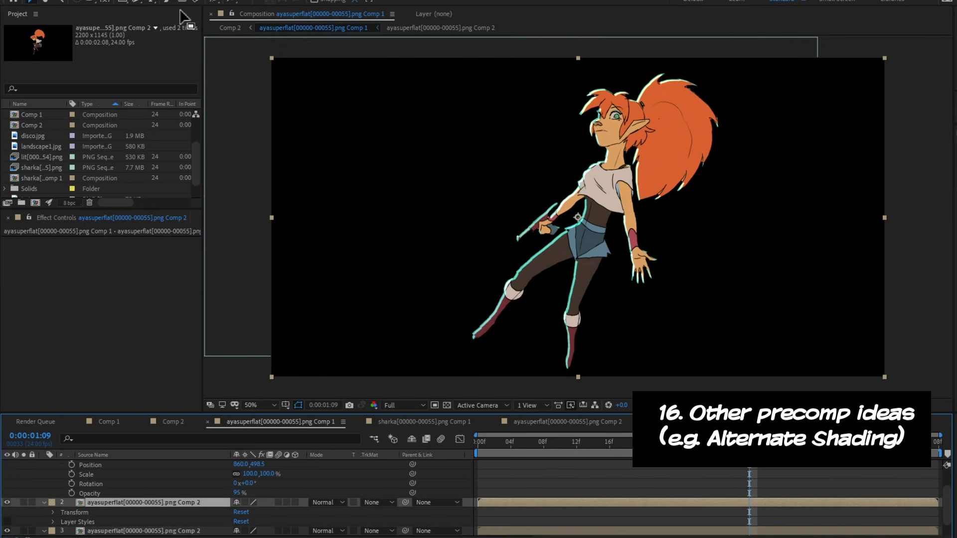
Step: Add Brightness & Contrast and Color Balance to the shadow copy, with Shadow Red 100 and Green 32
{"action": "left_click", "coordinate": [118, 1]}
{"action": "mouse_move", "coordinate": [221, 116]}
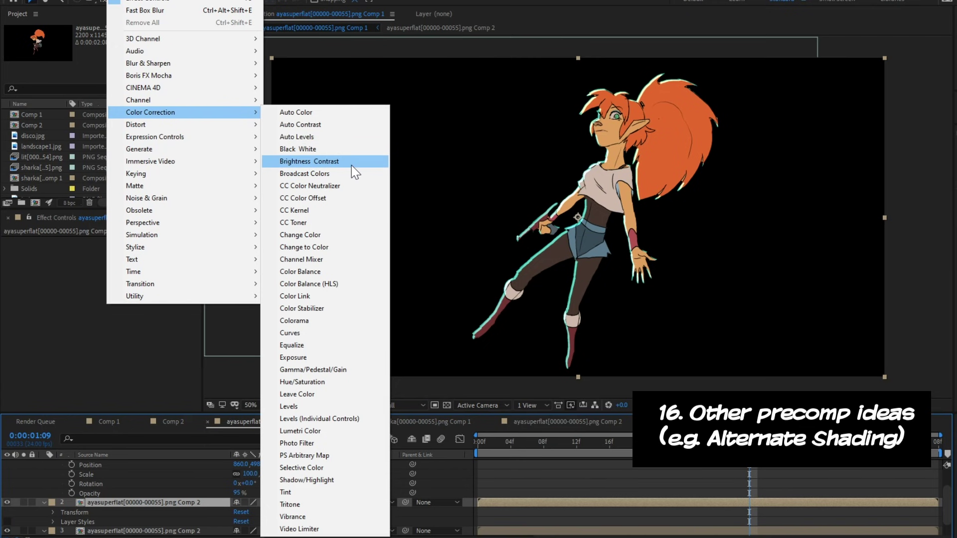
{"action": "left_click", "coordinate": [339, 162]}
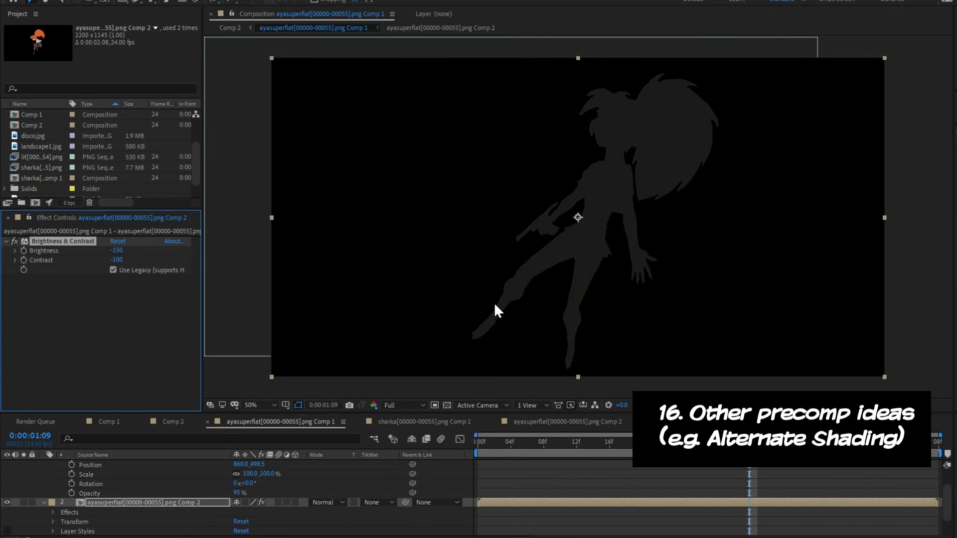
{"action": "left_click", "coordinate": [119, 1]}
{"action": "mouse_move", "coordinate": [209, 114]}
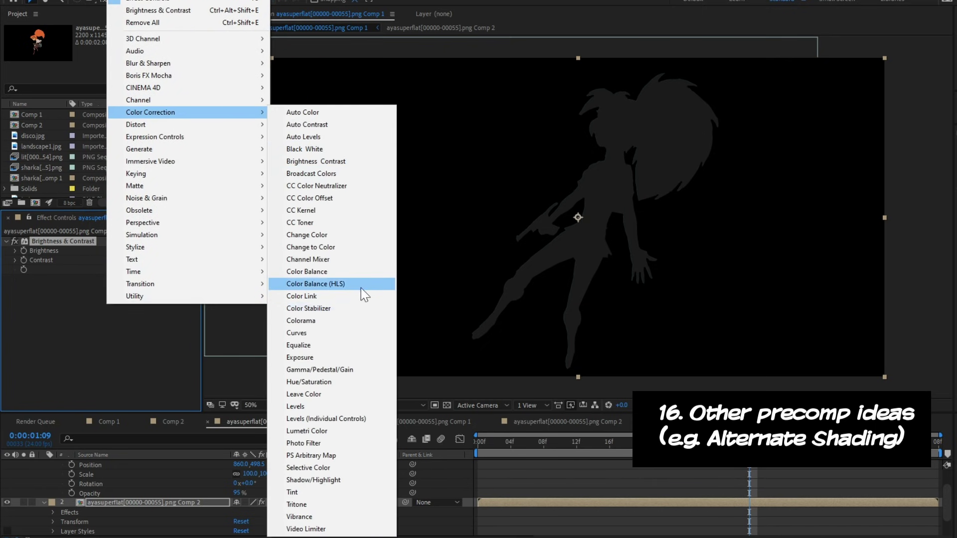
{"action": "left_click", "coordinate": [354, 272]}
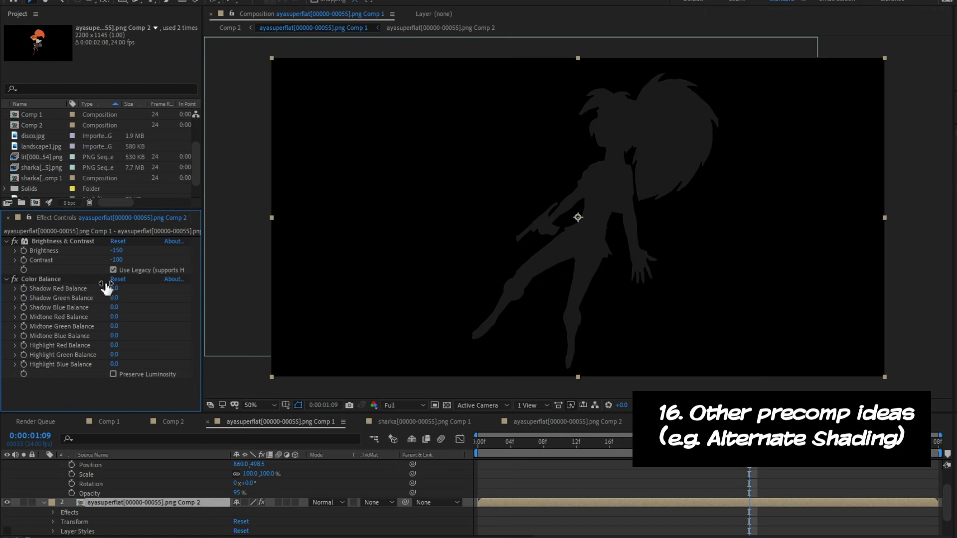
{"action": "left_click_drag", "start_coordinate": [114, 288], "coordinate": [151, 289]}
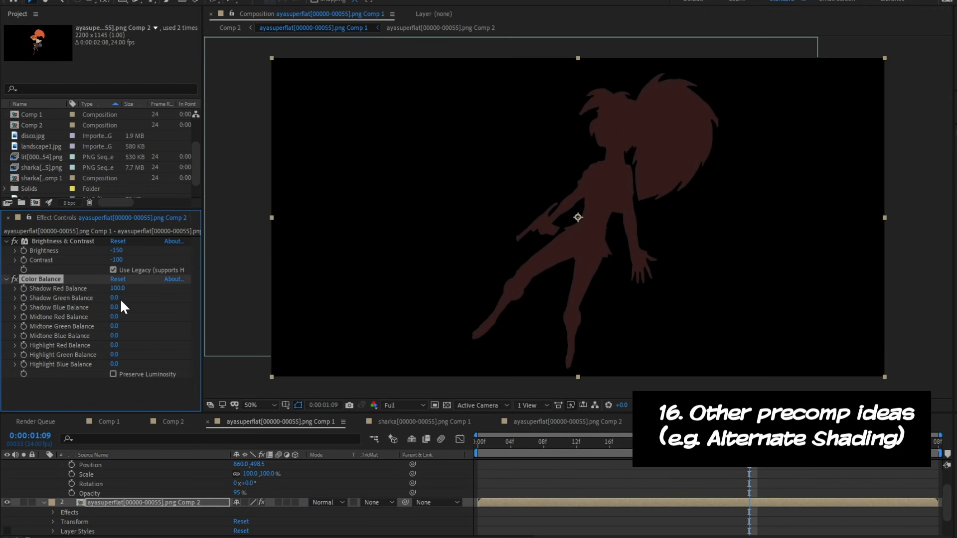
Step: Blend the shadow layer in Soft Light with Preserve Transparency on, then view Comp 2
{"action": "left_click", "coordinate": [324, 503]}
{"action": "left_click", "coordinate": [351, 217]}
{"action": "left_click_drag", "start_coordinate": [653, 165], "coordinate": [673, 165]}
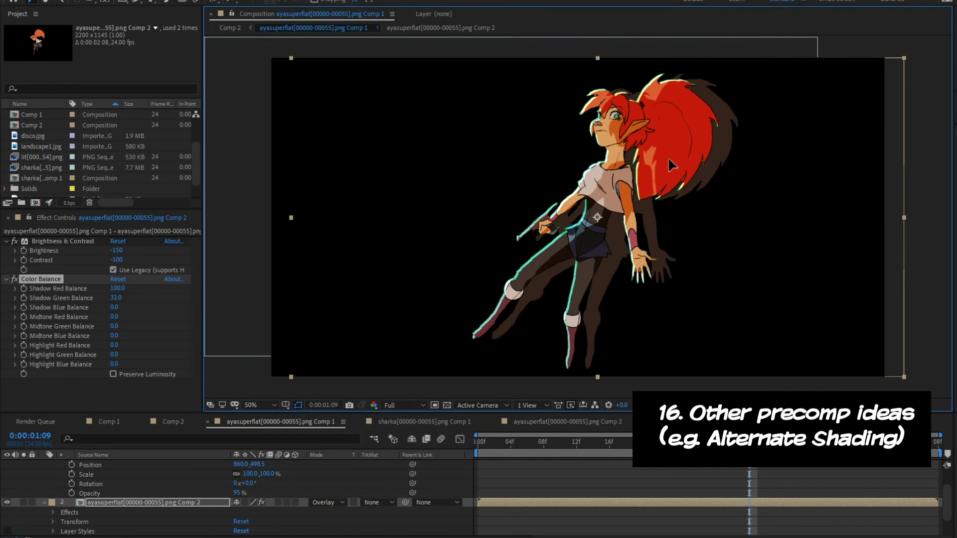
{"action": "left_click", "coordinate": [353, 503]}
{"action": "left_click_drag", "start_coordinate": [595, 262], "coordinate": [589, 262]}
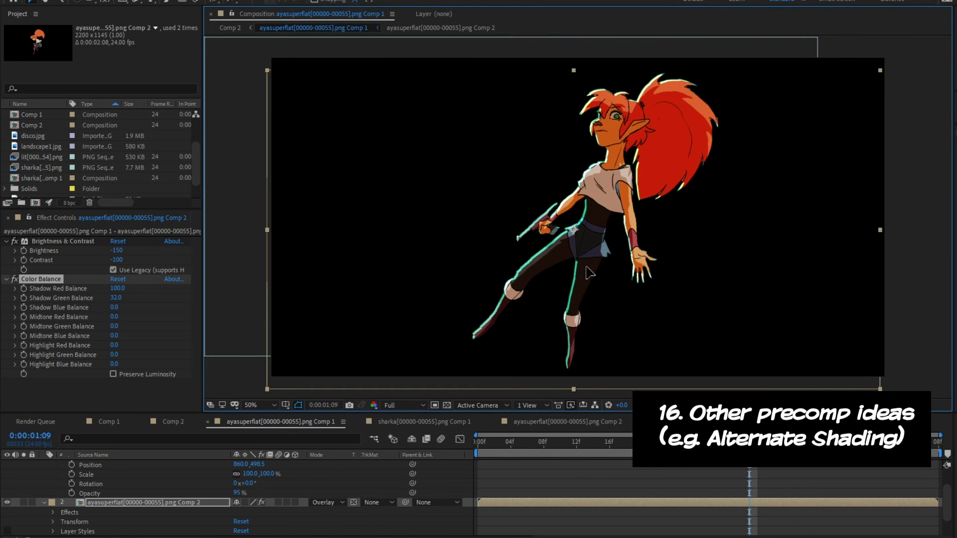
{"action": "left_click", "coordinate": [324, 502]}
{"action": "left_click", "coordinate": [385, 230]}
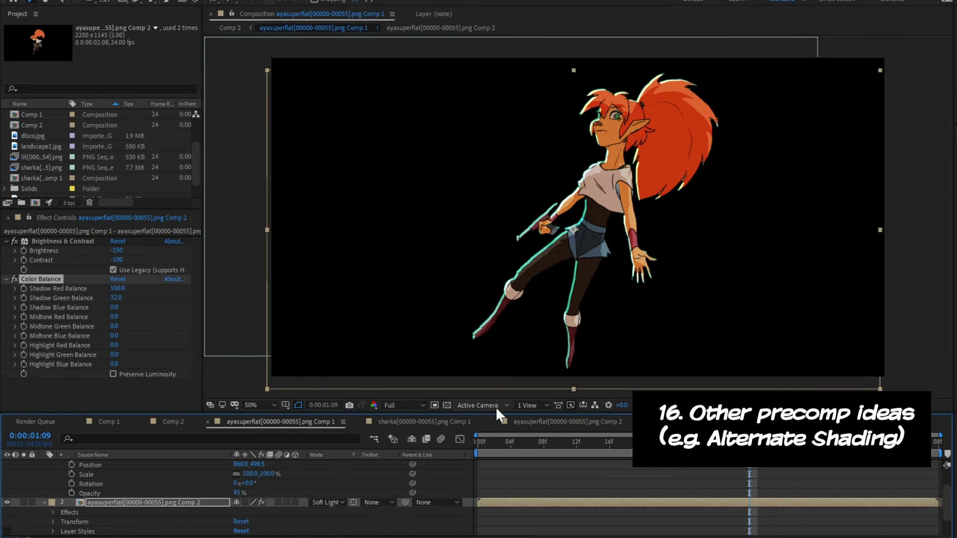
{"action": "left_click", "coordinate": [172, 422]}
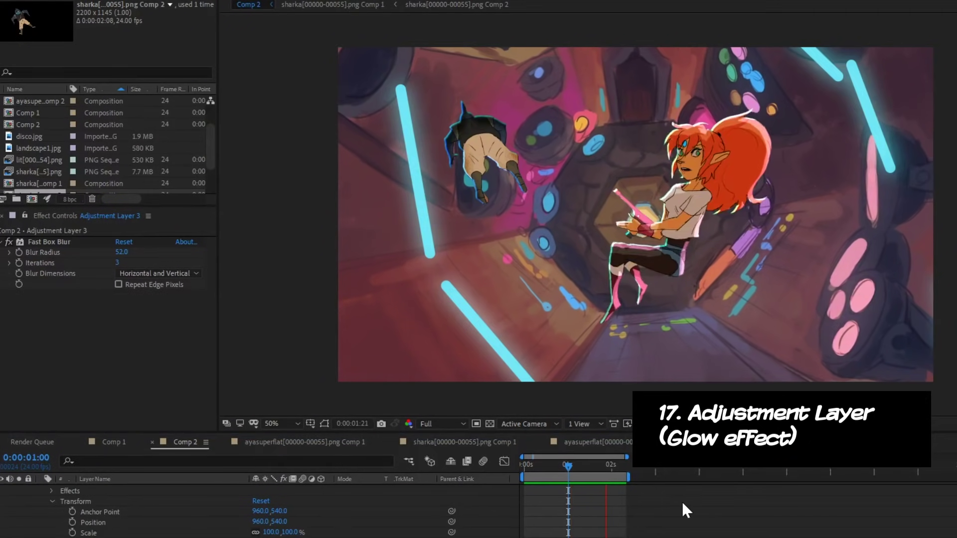
Step: Set lit layer 6 to Add blending and move the current time to frame 14
{"action": "left_click", "coordinate": [314, 532]}
{"action": "left_click", "coordinate": [356, 532]}
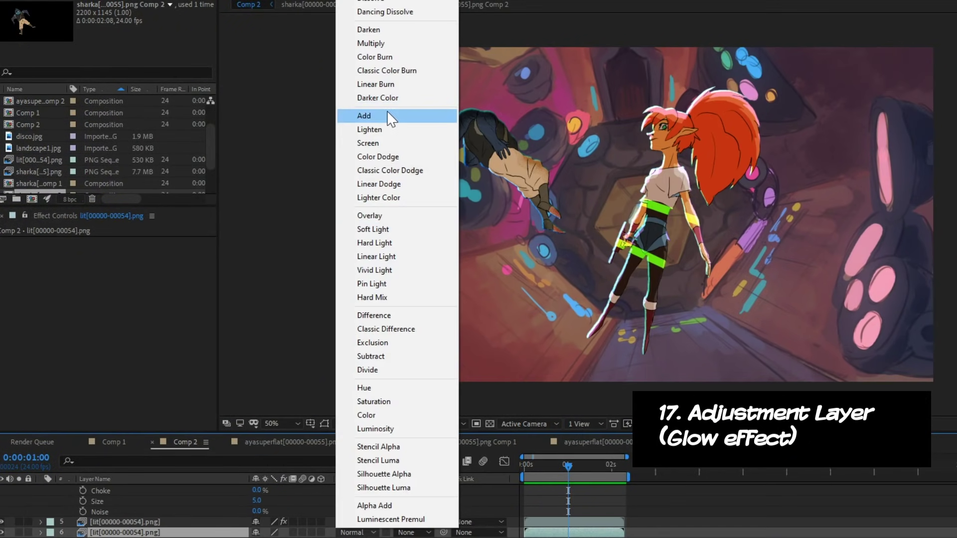
{"action": "left_click", "coordinate": [433, 115]}
{"action": "left_click", "coordinate": [549, 469]}
Step: Add a top adjustment layer with Glow at 98.4% threshold and radius 93, then preview
{"action": "scroll", "coordinate": [187, 520], "scroll_direction": "up", "scroll_amount": 10}
{"action": "left_click", "coordinate": [143, 492]}
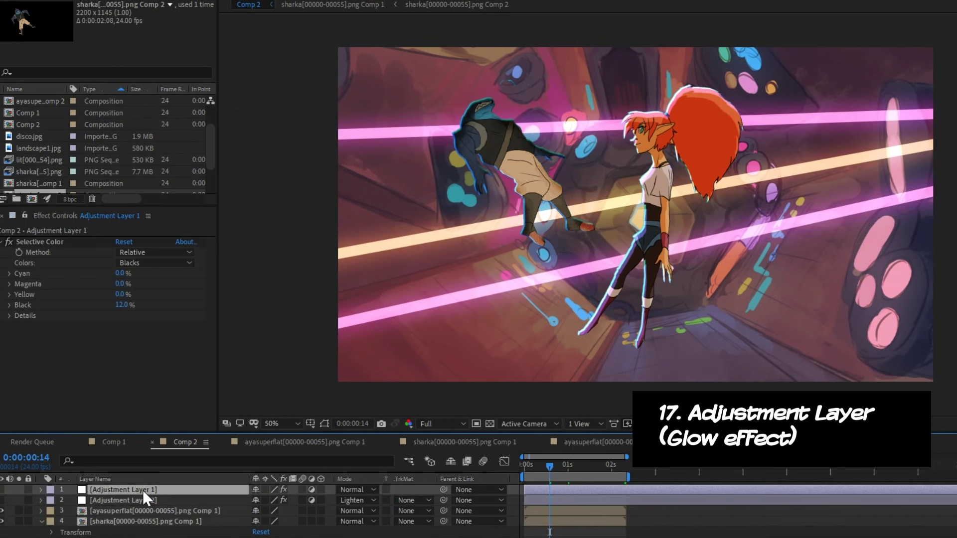
{"action": "left_click", "coordinate": [96, 0]}
{"action": "mouse_move", "coordinate": [269, 0]}
{"action": "left_click", "coordinate": [299, 52]}
{"action": "left_click", "coordinate": [119, 0]}
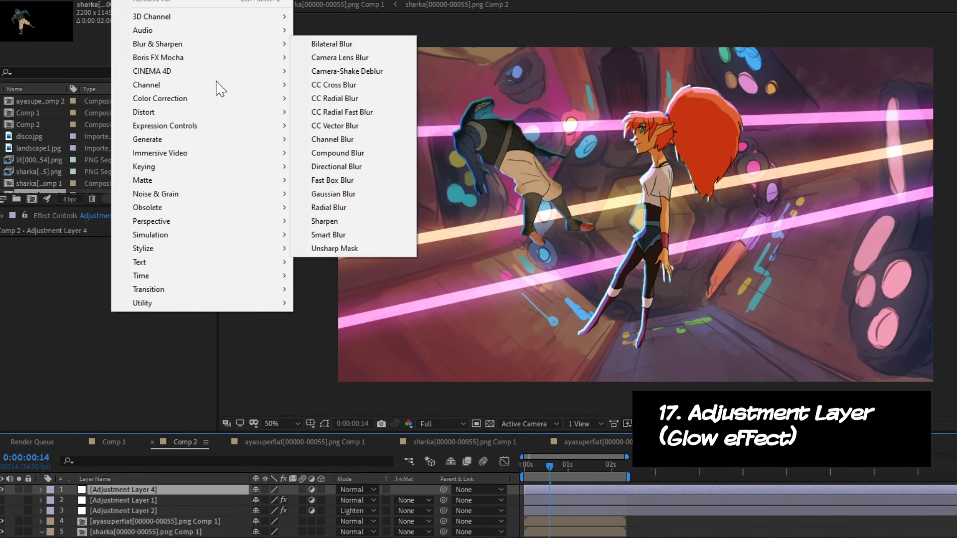
{"action": "left_click", "coordinate": [305, 463]}
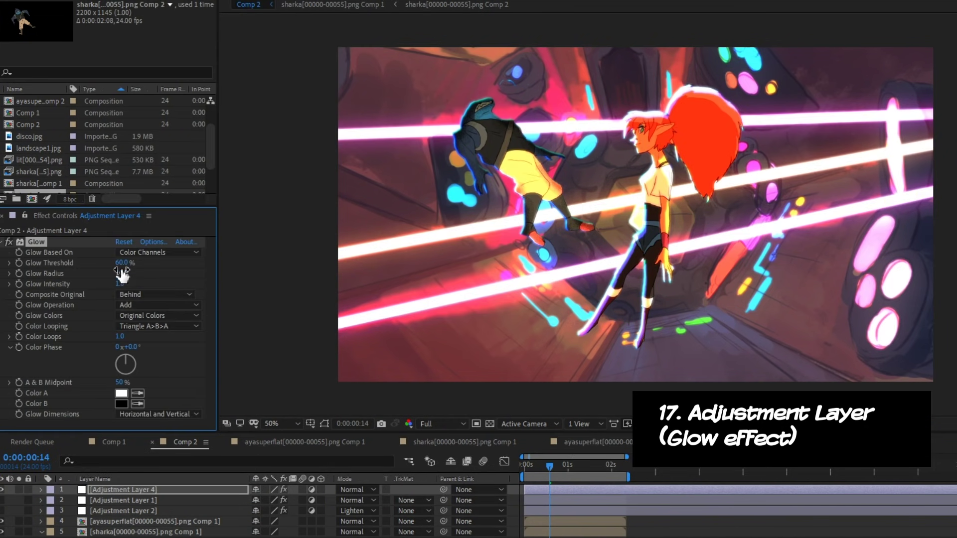
{"action": "left_click_drag", "start_coordinate": [123, 273], "coordinate": [176, 282]}
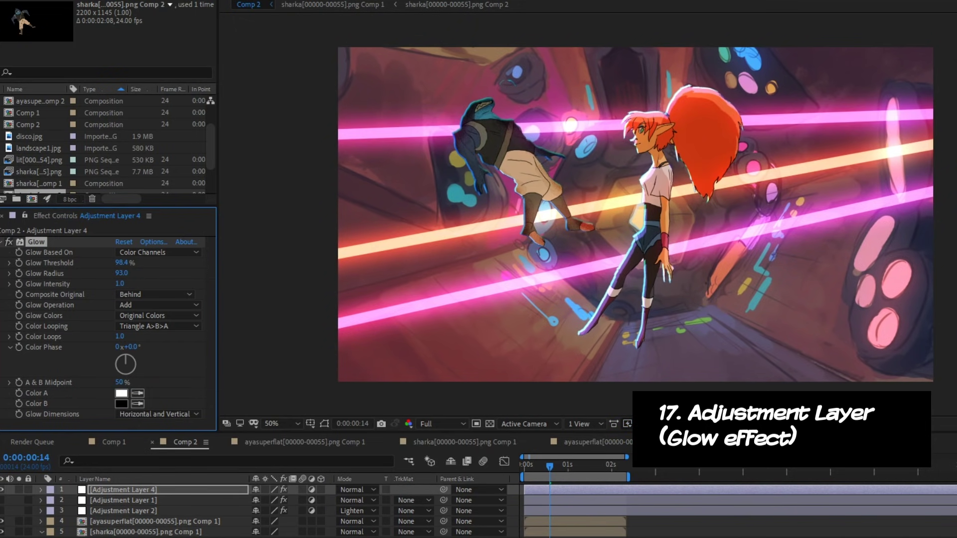
{"action": "key", "text": "space"}
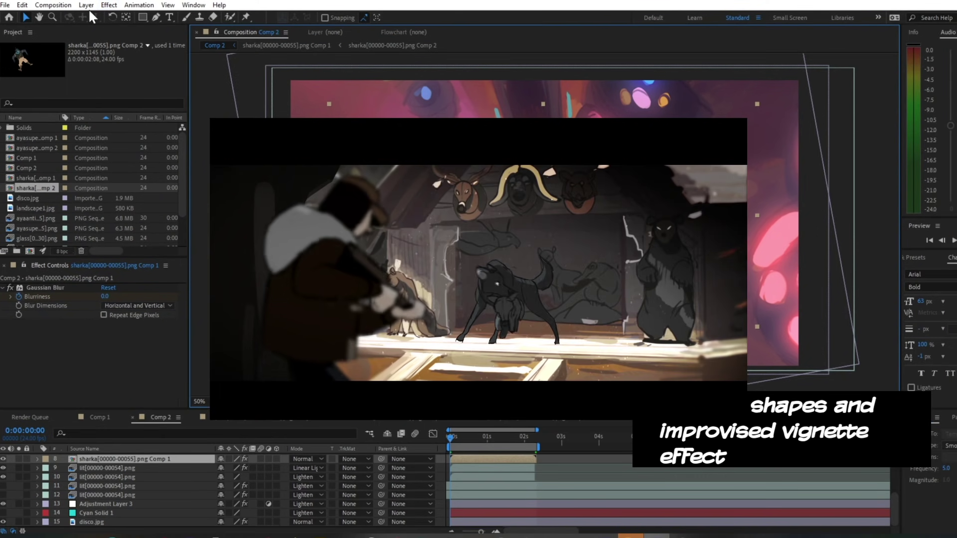
Step: Create a 1920×1080 solid coloured magenta-red 502D3E in Comp 2
{"action": "left_click", "coordinate": [89, 6]}
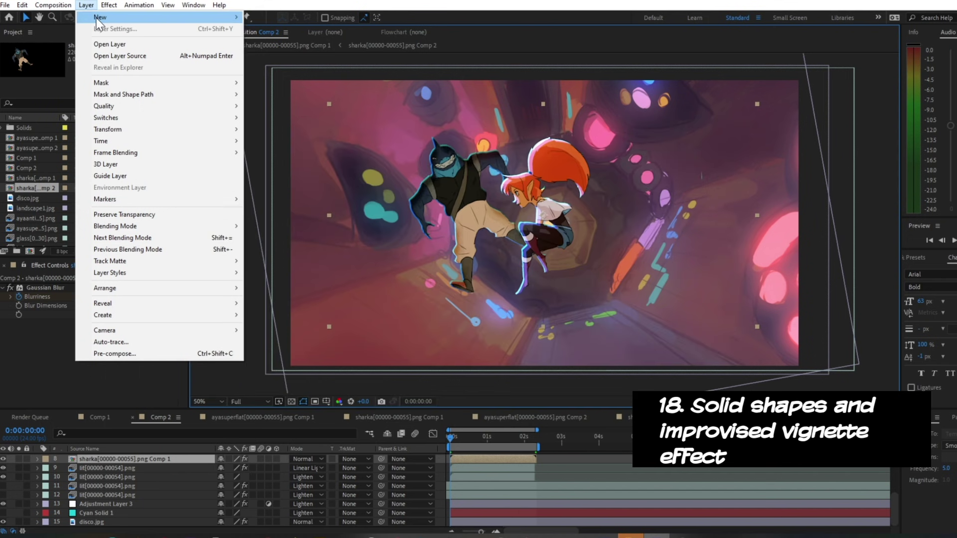
{"action": "mouse_move", "coordinate": [100, 18]}
{"action": "left_click", "coordinate": [321, 30]}
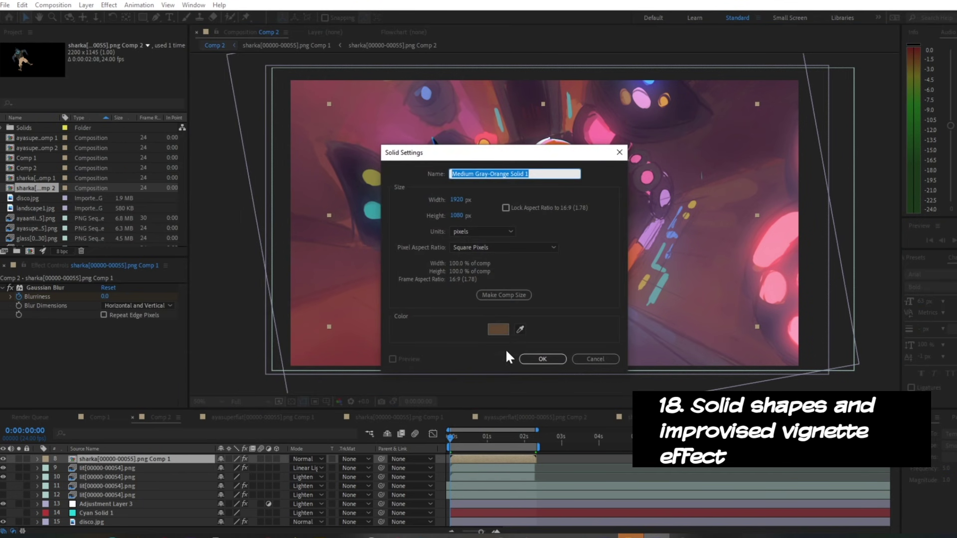
{"action": "left_click", "coordinate": [498, 330]}
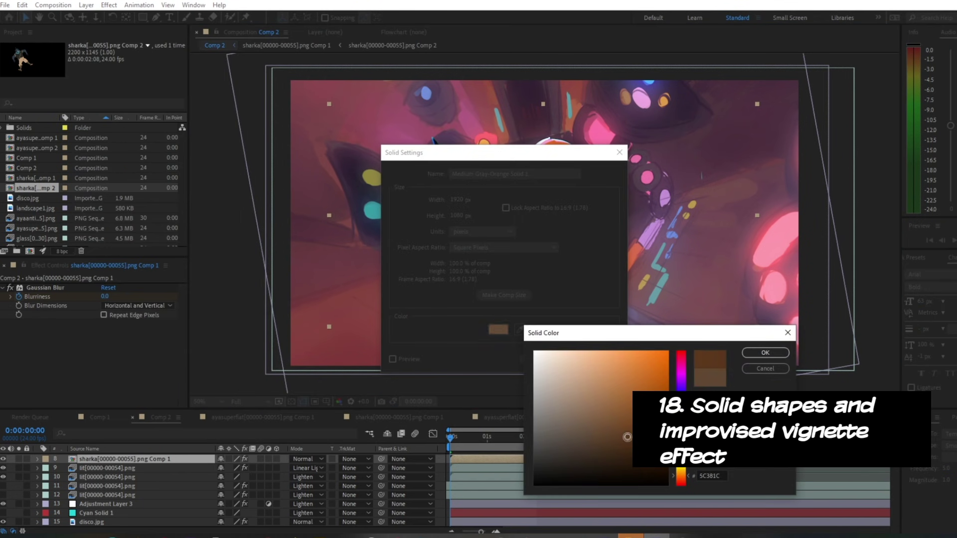
{"action": "left_click_drag", "start_coordinate": [673, 371], "coordinate": [681, 364]}
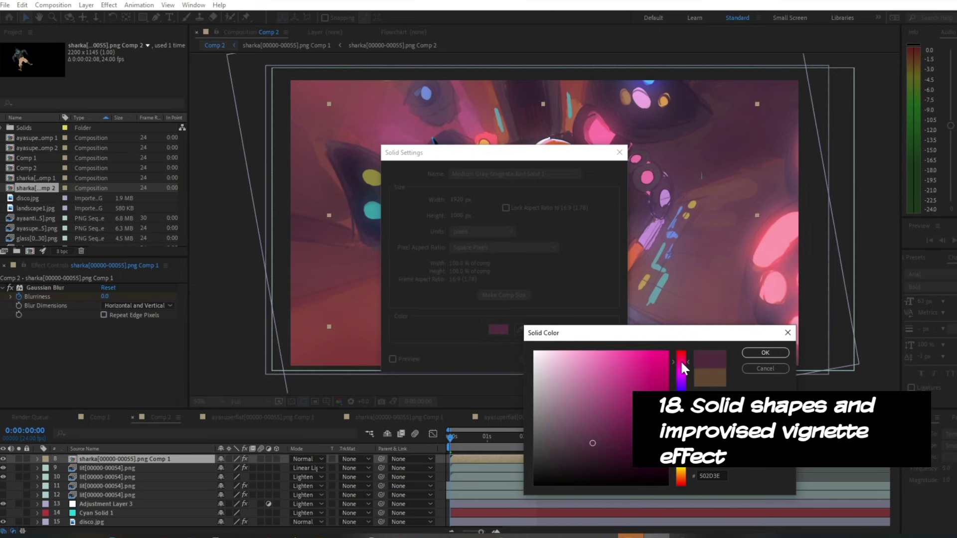
{"action": "left_click", "coordinate": [764, 353]}
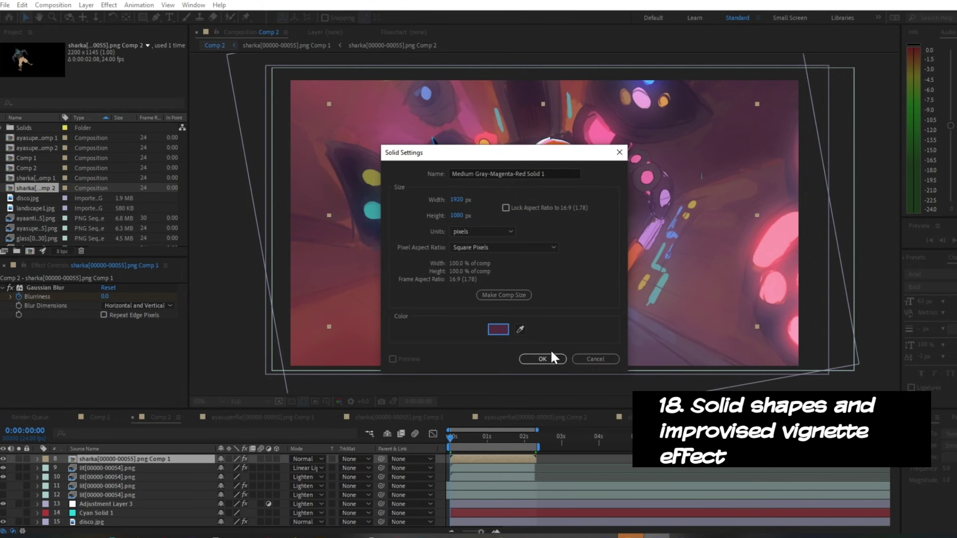
{"action": "left_click", "coordinate": [550, 357]}
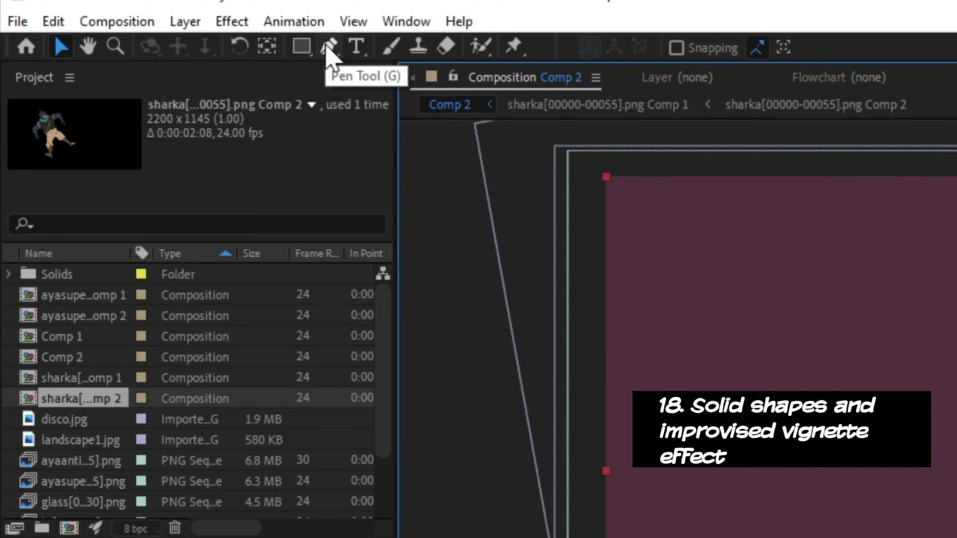
{"action": "left_click", "coordinate": [300, 48]}
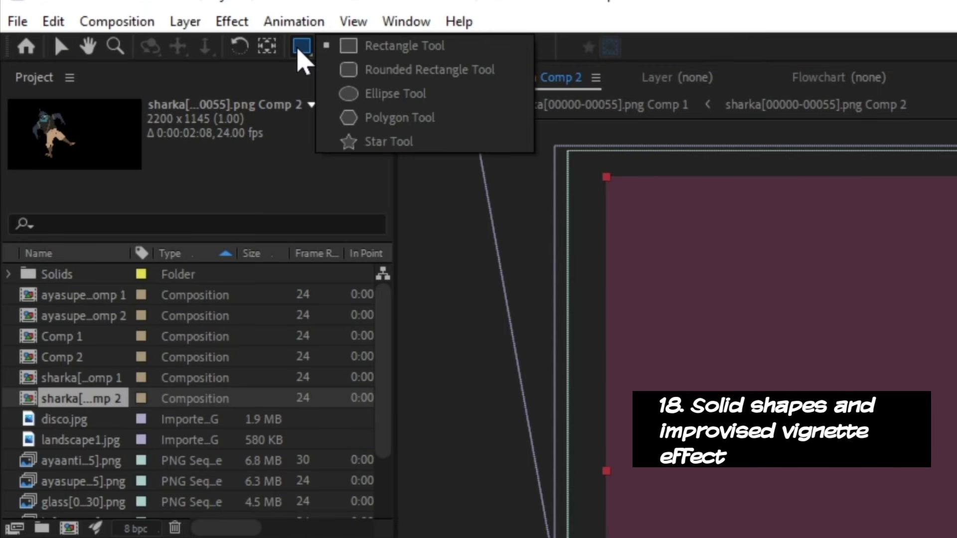
Step: Draw a frame-wide ellipse mask on the magenta-red solid and set it to Inverted
{"action": "left_click", "coordinate": [297, 49]}
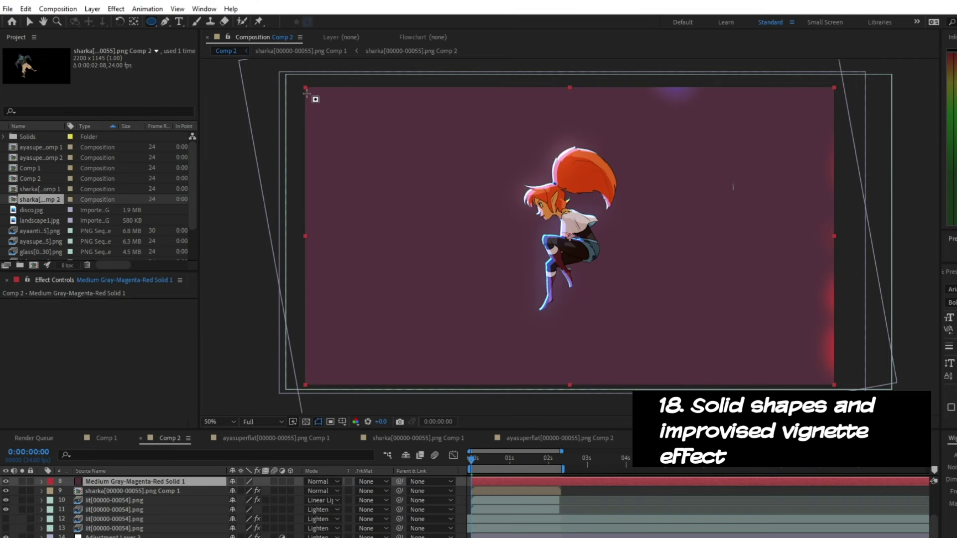
{"action": "left_click_drag", "start_coordinate": [309, 91], "coordinate": [836, 381]}
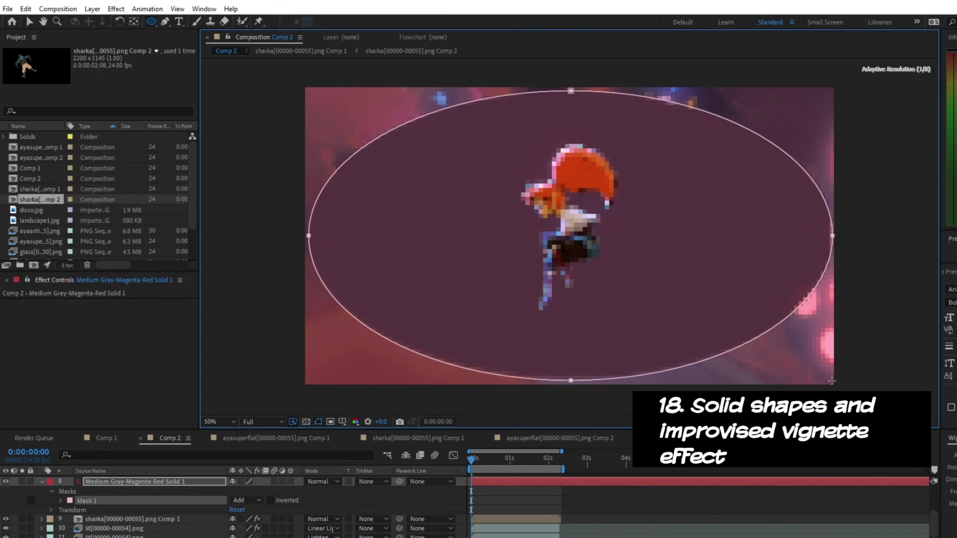
{"action": "left_click_drag", "start_coordinate": [830, 381], "coordinate": [830, 381]}
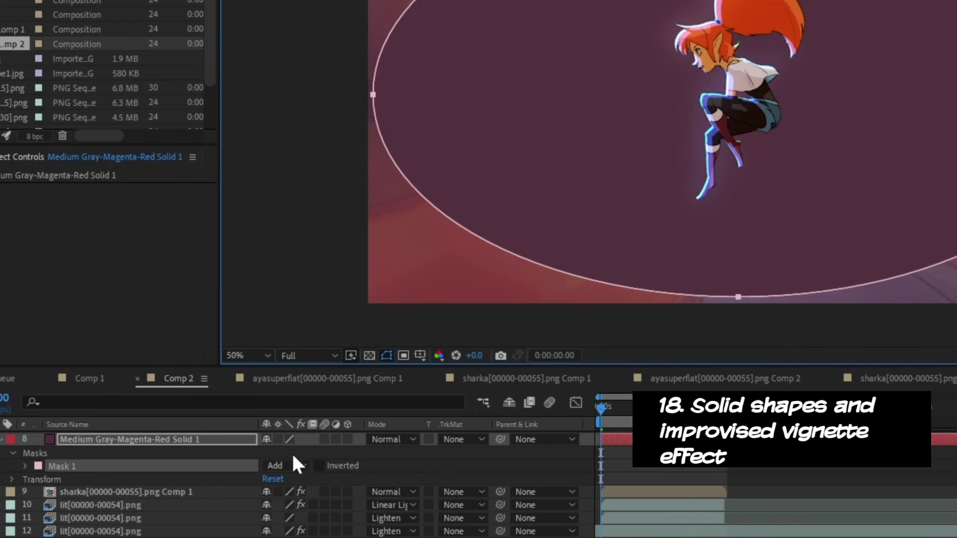
{"action": "left_click", "coordinate": [320, 466]}
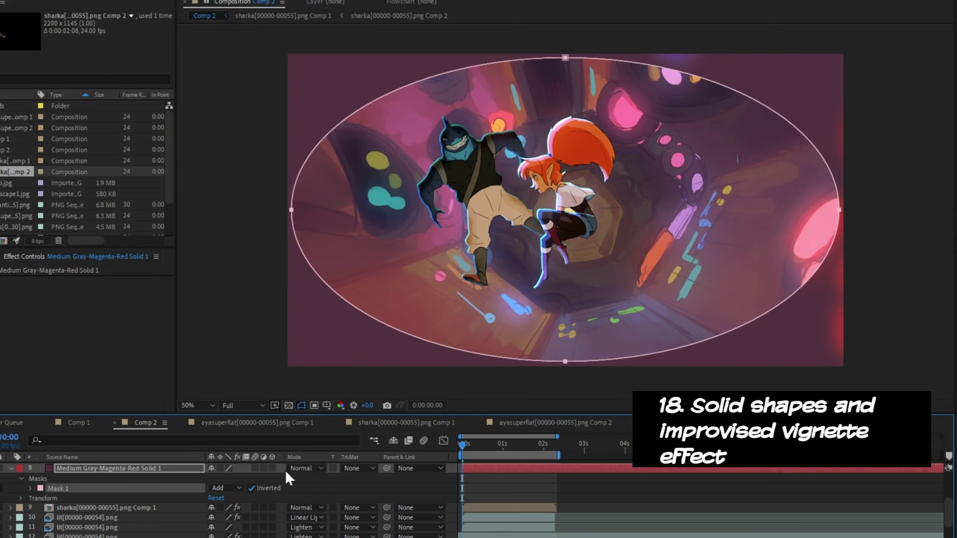
Step: Set the vignette solid to Multiply and give Mask 1 a 215-pixel feather
{"action": "left_click", "coordinate": [303, 468]}
{"action": "left_click", "coordinate": [339, 11]}
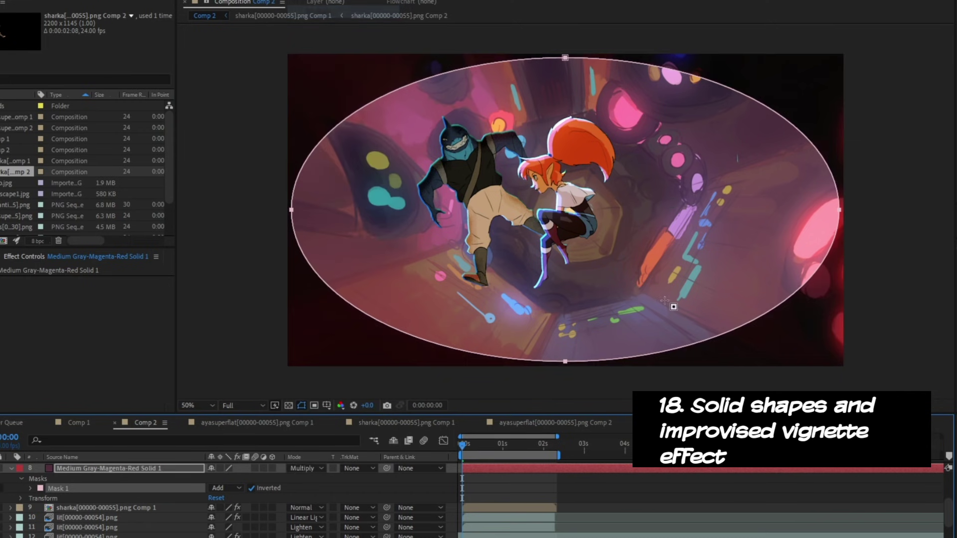
{"action": "left_click", "coordinate": [31, 488]}
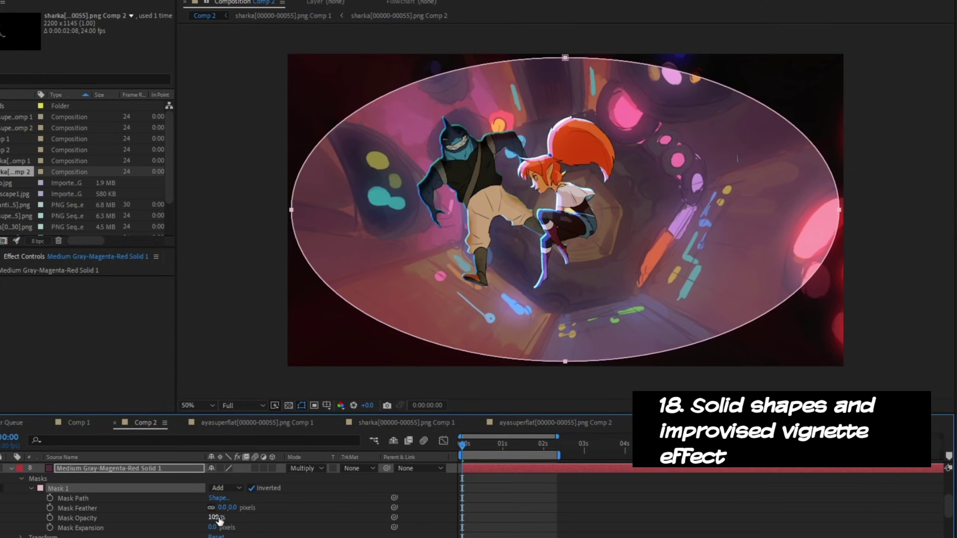
{"action": "left_click_drag", "start_coordinate": [222, 513], "coordinate": [314, 501]}
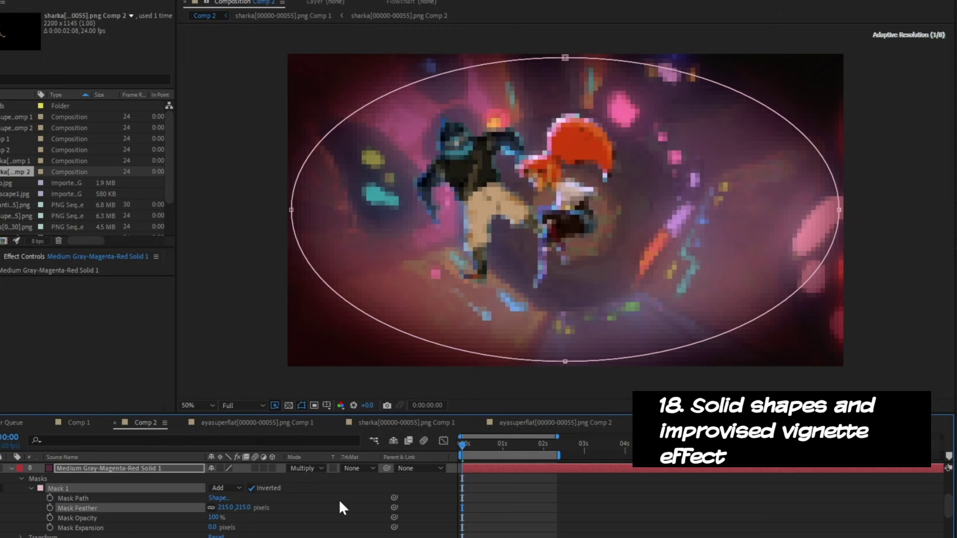
{"action": "left_click", "coordinate": [569, 60]}
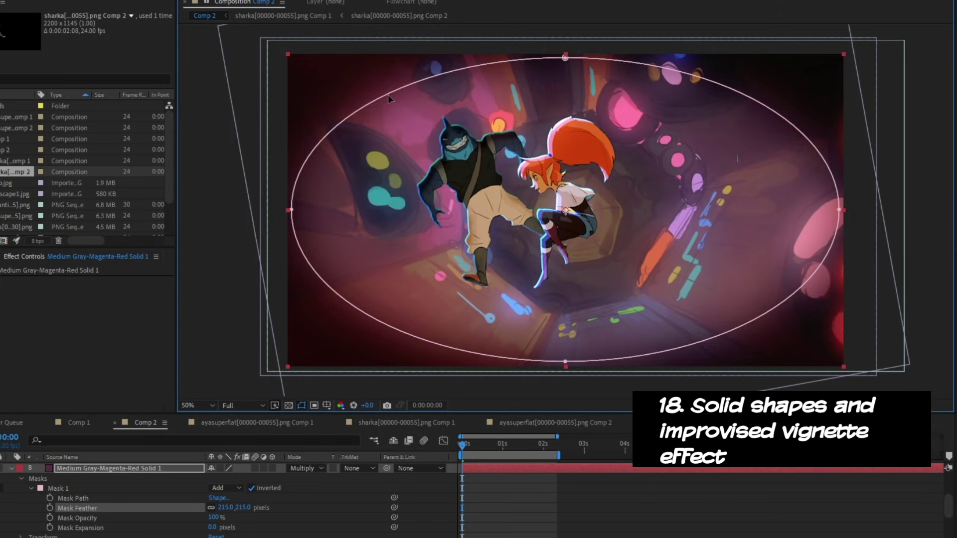
{"action": "left_click", "coordinate": [374, 86]}
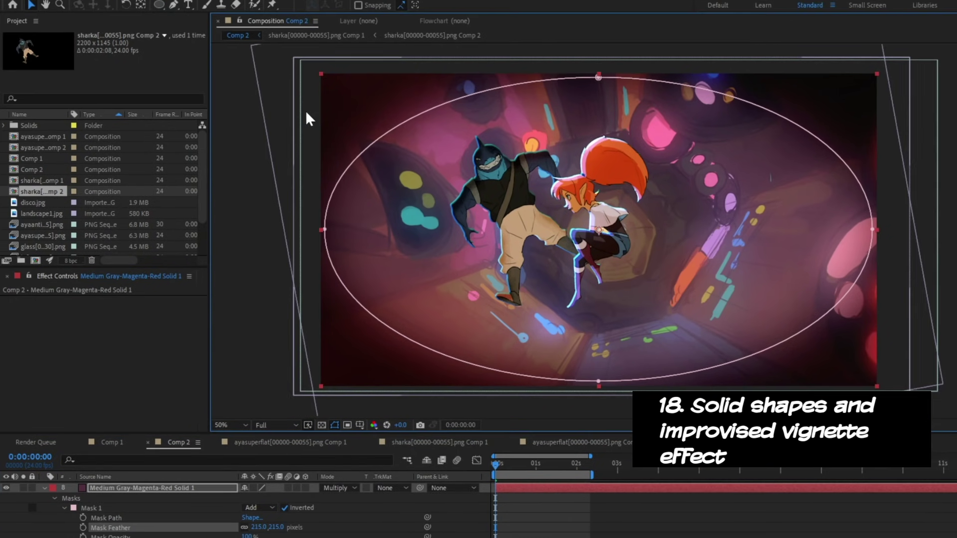
Step: Stretch the ellipse vignette mask outward, then delete it from the solid
{"action": "left_click", "coordinate": [421, 114]}
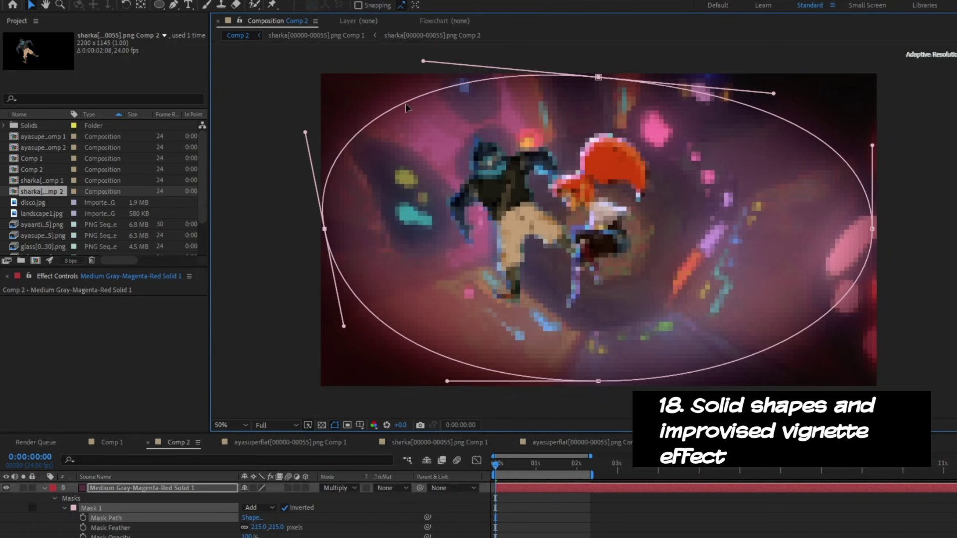
{"action": "left_click_drag", "start_coordinate": [808, 127], "coordinate": [815, 115]}
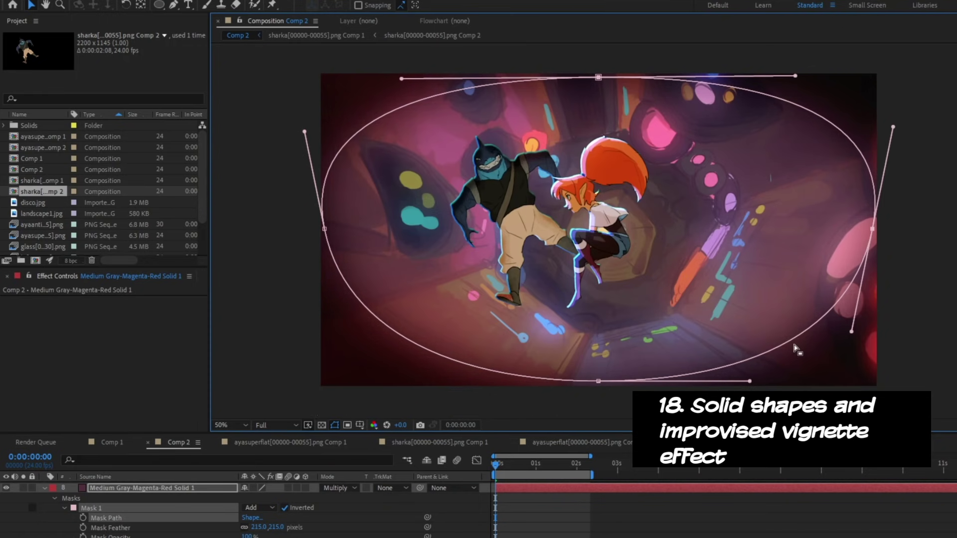
{"action": "left_click_drag", "start_coordinate": [790, 341], "coordinate": [813, 350]}
{"action": "left_click_drag", "start_coordinate": [443, 353], "coordinate": [424, 360]}
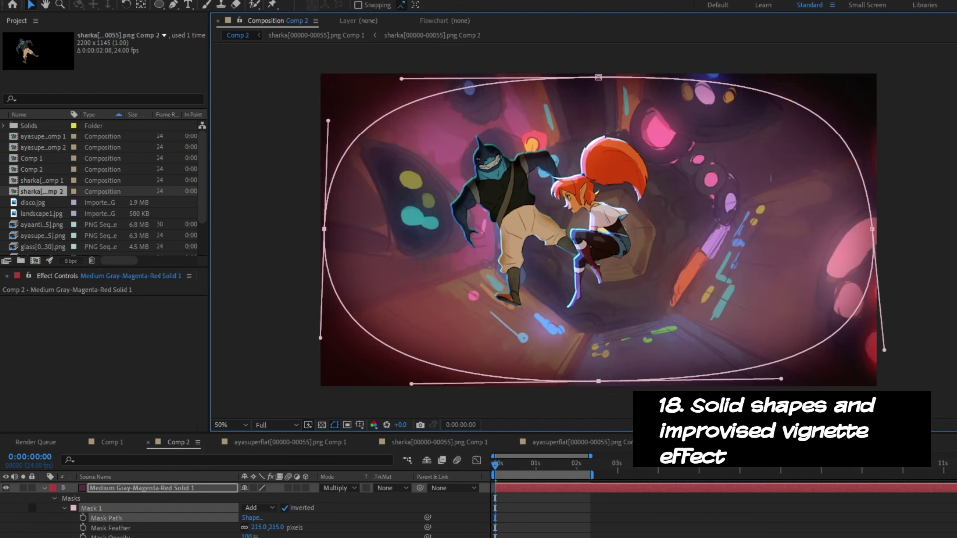
{"action": "left_click", "coordinate": [100, 508]}
{"action": "key", "text": "Delete"}
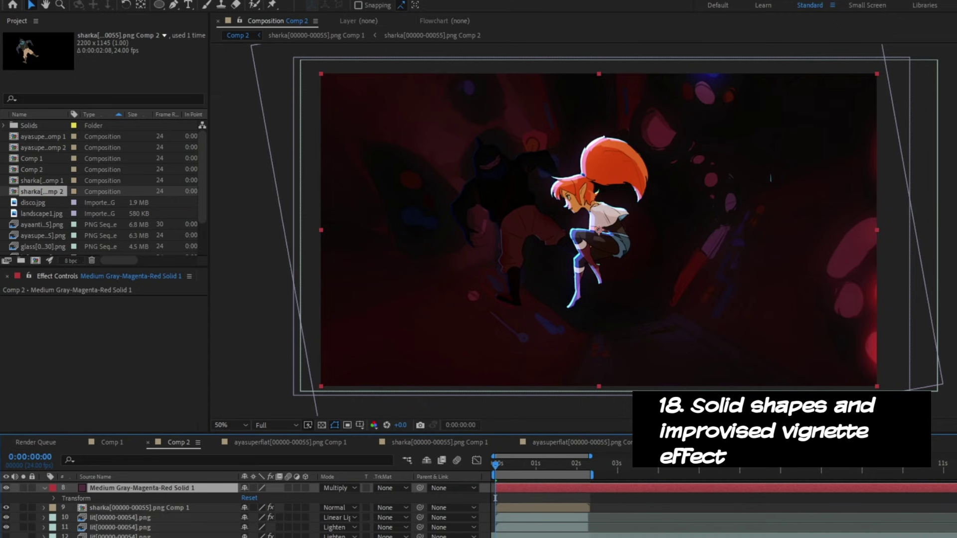
Step: Draw a new inverted Pen mask and keyframe its path at 0:00 and 2:06, then preview
{"action": "left_click", "coordinate": [173, 5]}
{"action": "left_click", "coordinate": [494, 78]}
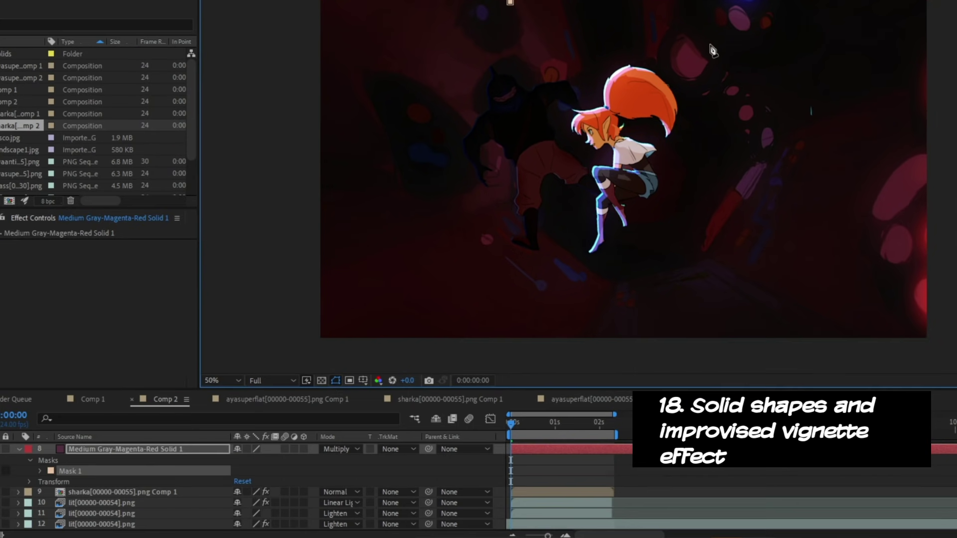
{"action": "left_click", "coordinate": [281, 470]}
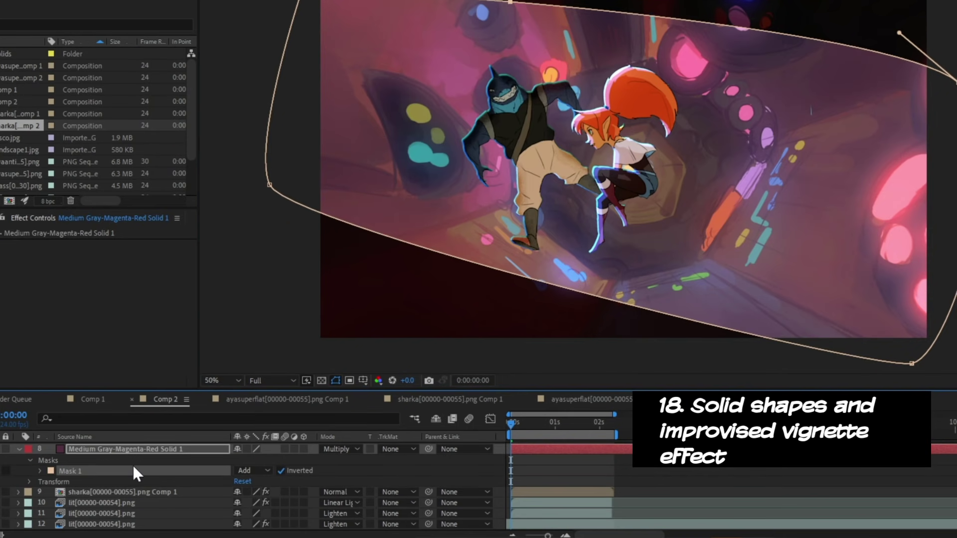
{"action": "left_click", "coordinate": [41, 471]}
{"action": "left_click_drag", "start_coordinate": [510, 425], "coordinate": [610, 425]}
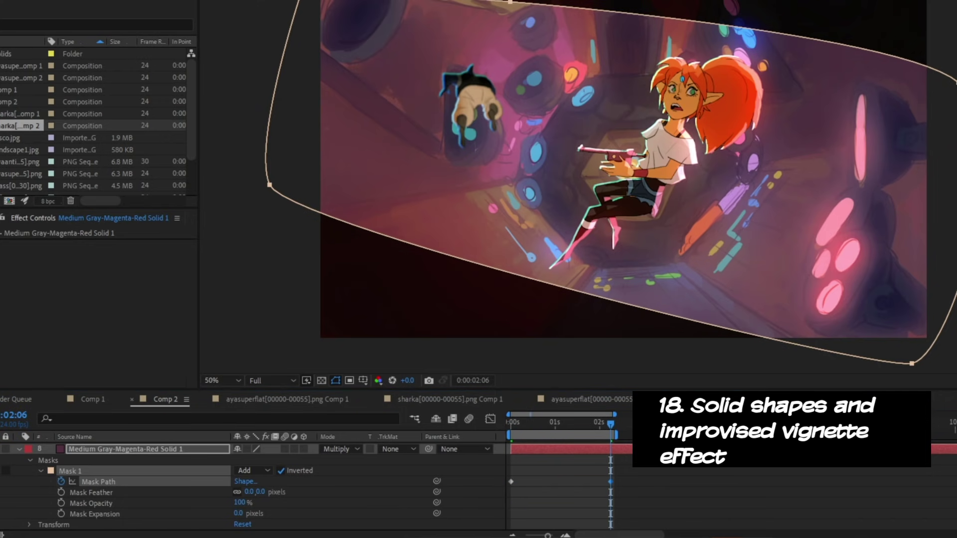
{"action": "left_click_drag", "start_coordinate": [912, 364], "coordinate": [947, 319]}
{"action": "left_click_drag", "start_coordinate": [314, 48], "coordinate": [415, 227]}
{"action": "left_click_drag", "start_coordinate": [611, 423], "coordinate": [509, 424]}
{"action": "key", "text": "space"}
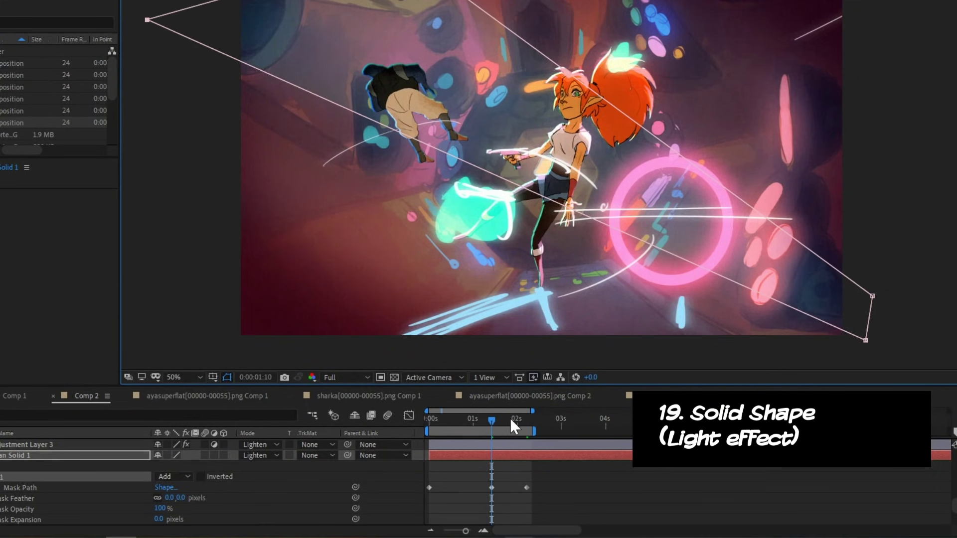
Step: Shift the last Mask Path keyframe later and try Add blending before returning to Lighten
{"action": "mouse_move", "coordinate": [509, 418]}
{"action": "left_mouse_down"}
{"action": "mouse_move", "coordinate": [450, 402]}
{"action": "mouse_move", "coordinate": [527, 420]}
{"action": "left_mouse_up"}
{"action": "left_click_drag", "start_coordinate": [527, 487], "coordinate": [530, 488]}
{"action": "left_click", "coordinate": [934, 122]}
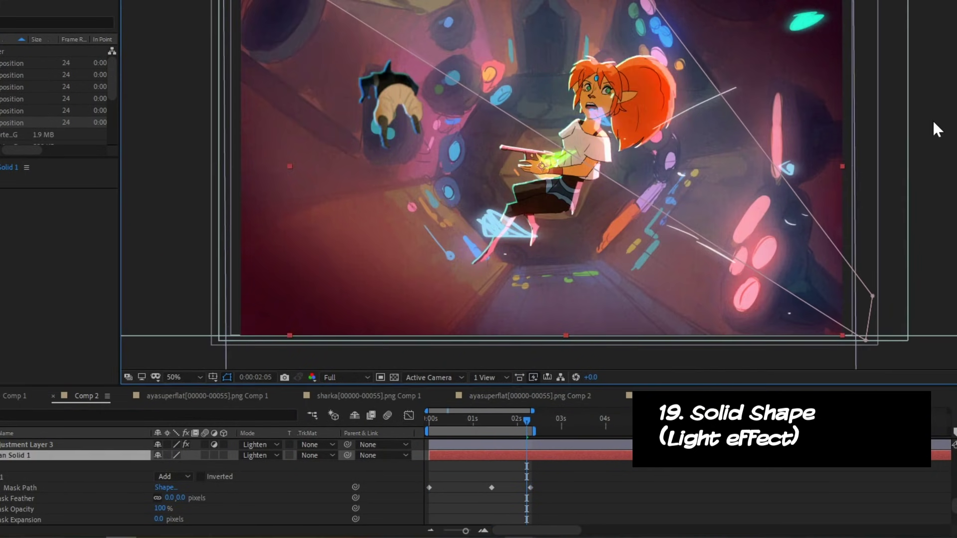
{"action": "left_click", "coordinate": [260, 455]}
{"action": "left_click", "coordinate": [315, 35]}
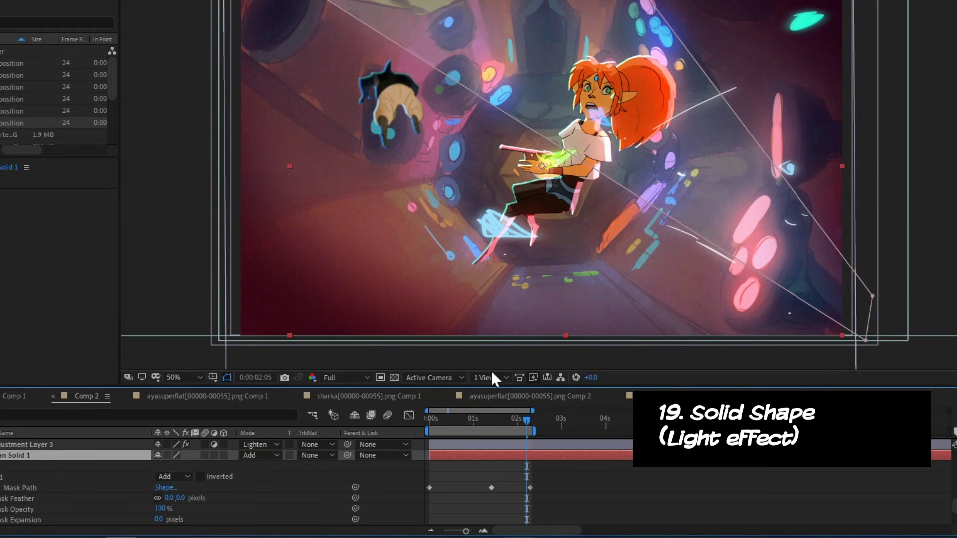
{"action": "scroll", "coordinate": [199, 516], "scroll_direction": "down", "scroll_amount": 2}
{"action": "scroll", "coordinate": [163, 520], "scroll_direction": "up", "scroll_amount": 2}
{"action": "left_click", "coordinate": [260, 455]}
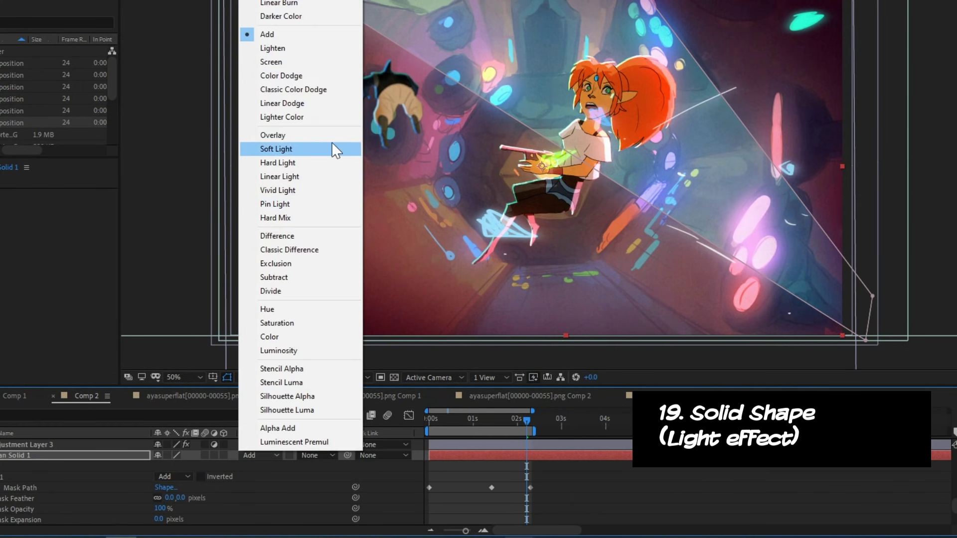
{"action": "left_click", "coordinate": [315, 46]}
Step: Apply Gaussian Blur to the light-shape solid and set its Mask Feather to 26 pixels
{"action": "left_click", "coordinate": [23, 0]}
{"action": "mouse_move", "coordinate": [102, 0]}
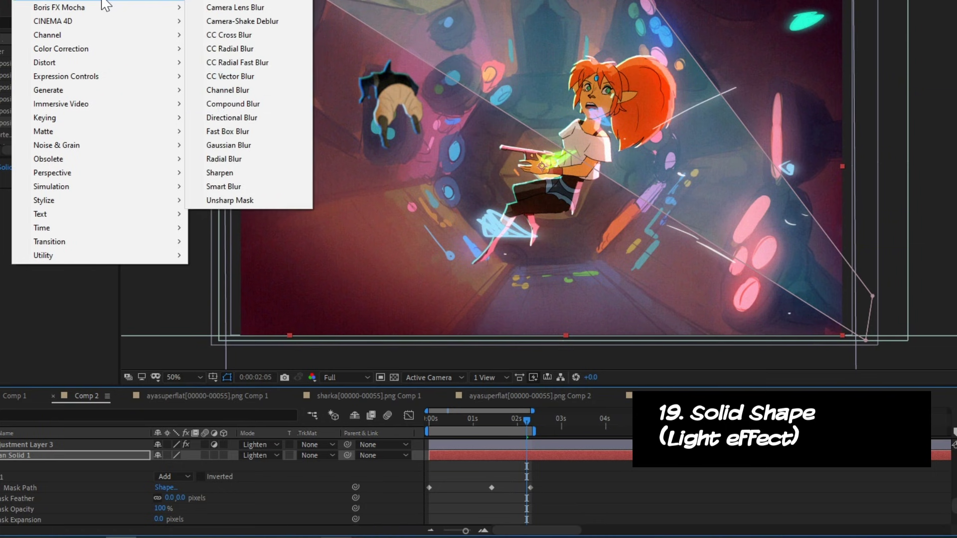
{"action": "left_click", "coordinate": [228, 145]}
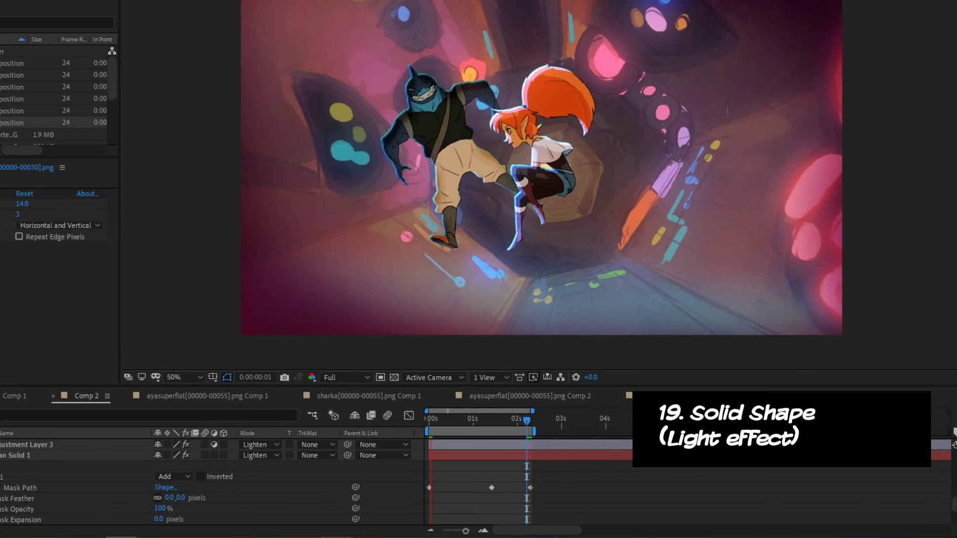
{"action": "left_click", "coordinate": [47, 455]}
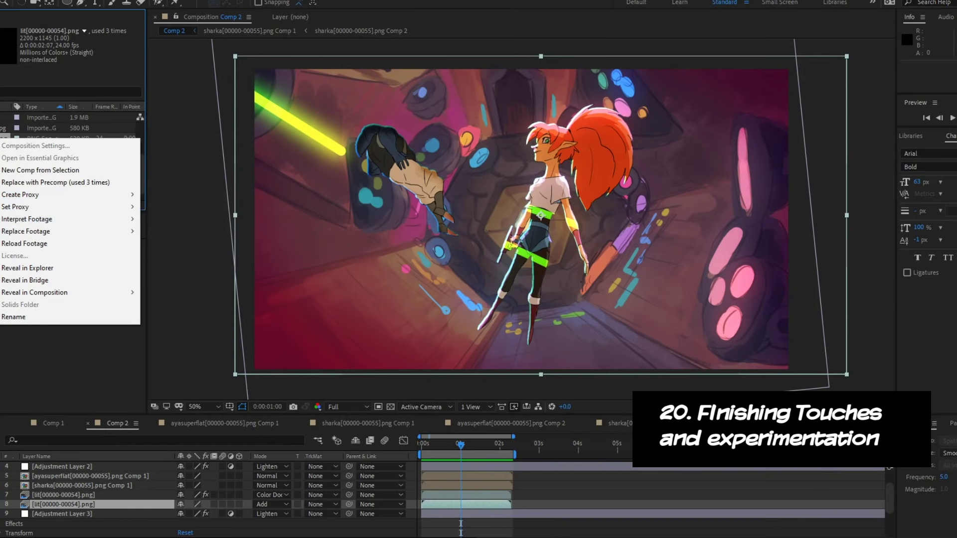
Step: Interpret the lit sequence at 24 fps, add it to the timeline and flip it horizontally
{"action": "left_click", "coordinate": [54, 218]}
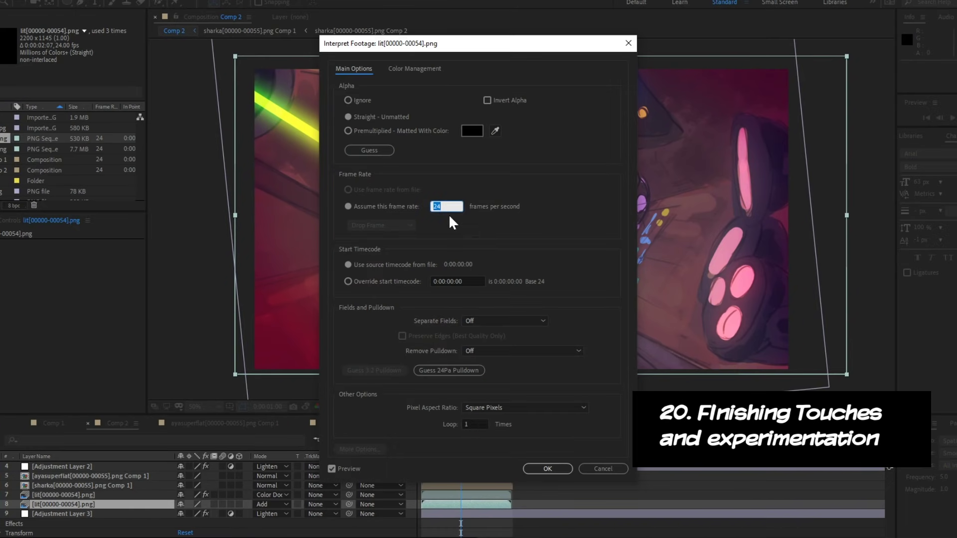
{"action": "left_click", "coordinate": [548, 469]}
{"action": "left_click_drag", "start_coordinate": [423, 481], "coordinate": [419, 509]}
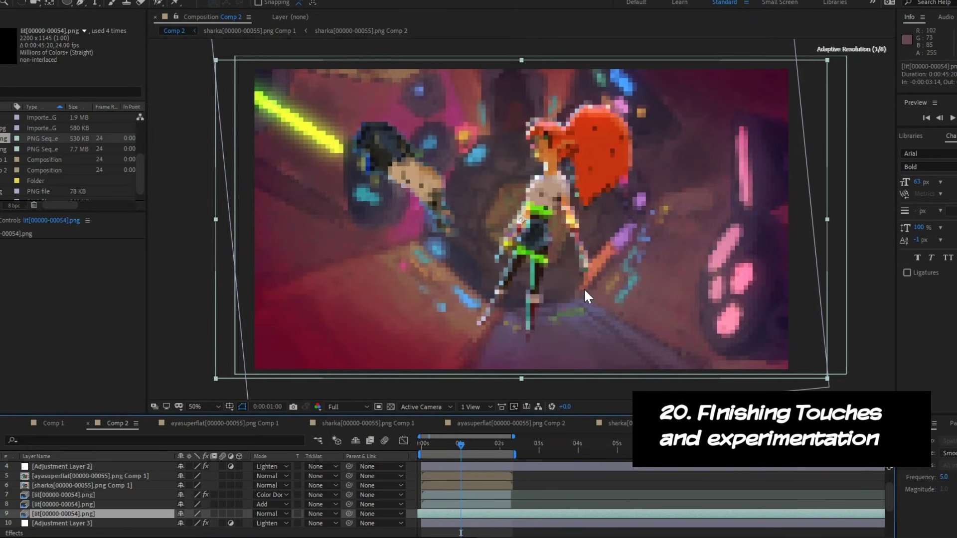
{"action": "scroll", "coordinate": [587, 292], "scroll_direction": "down", "scroll_amount": 2}
{"action": "left_click_drag", "start_coordinate": [674, 219], "coordinate": [377, 229]}
{"action": "left_click_drag", "start_coordinate": [461, 444], "coordinate": [483, 447]}
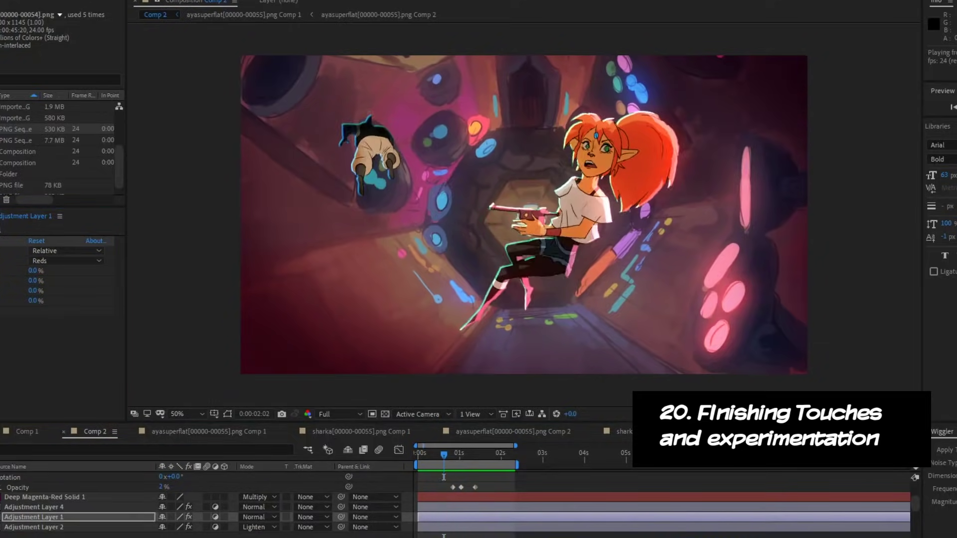
Step: Set Adjustment Layer 1's Selective Color Reds value to 17%
{"action": "left_click", "coordinate": [33, 291]}
{"action": "left_click_drag", "start_coordinate": [33, 291], "coordinate": [63, 289]}
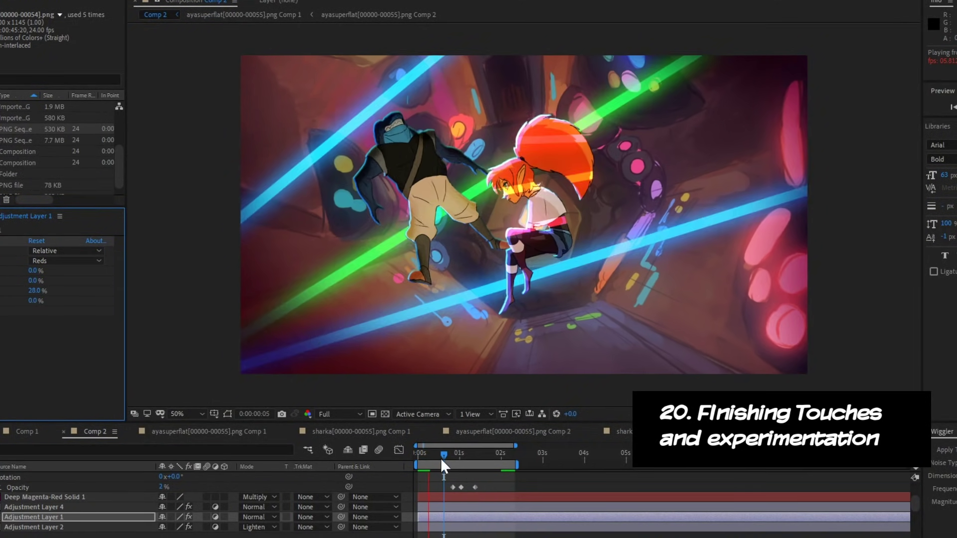
{"action": "left_click_drag", "start_coordinate": [32, 291], "coordinate": [26, 291]}
{"action": "left_click", "coordinate": [1, 517]}
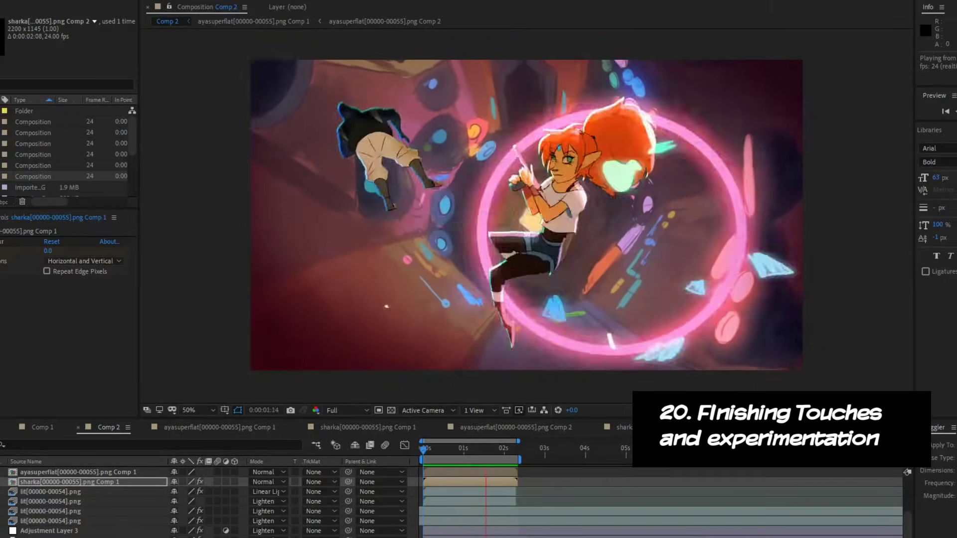
Step: Stop playback and inspect the ayasuperflat Comp 1 layer's property groups
{"action": "key", "text": "space"}
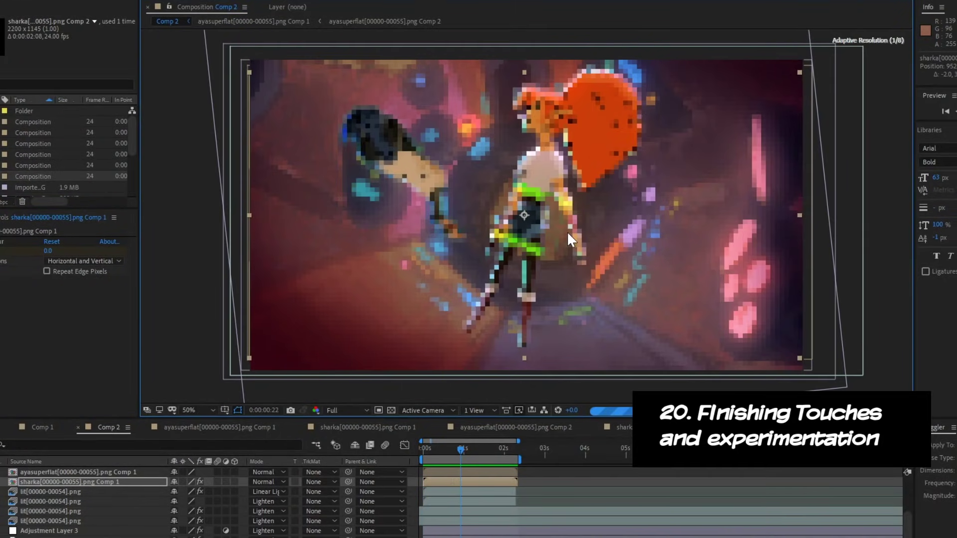
{"action": "left_click", "coordinate": [570, 240]}
{"action": "left_click", "coordinate": [1, 471]}
{"action": "left_click", "coordinate": [1, 492]}
{"action": "left_click", "coordinate": [1, 482]}
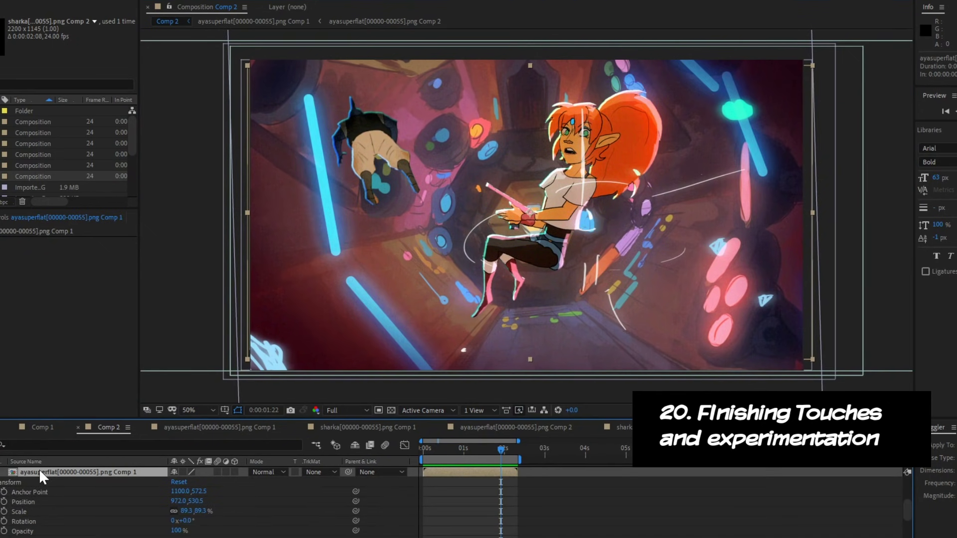
{"action": "scroll", "coordinate": [42, 475], "scroll_direction": "up", "scroll_amount": 1}
{"action": "scroll", "coordinate": [43, 475], "scroll_direction": "down", "scroll_amount": 2}
Step: Move sharka Comp 1's Blurriness keyframe from 1:20 to 1:16 and create White Solid 1
{"action": "left_click", "coordinate": [1, 511]}
{"action": "left_click", "coordinate": [2, 520]}
{"action": "scroll", "coordinate": [2, 520], "scroll_direction": "down", "scroll_amount": 1}
{"action": "left_click", "coordinate": [1, 511]}
{"action": "left_click", "coordinate": [1, 492]}
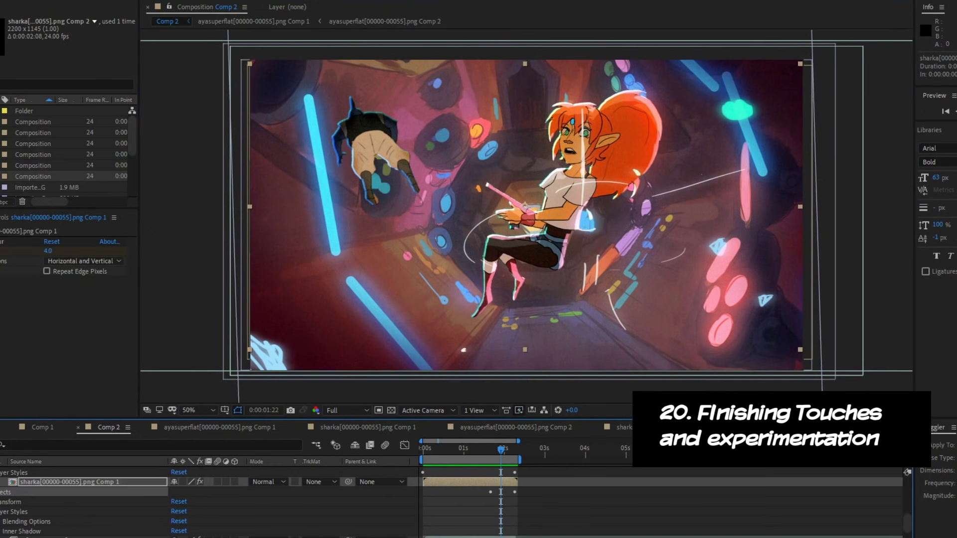
{"action": "left_click", "coordinate": [471, 503]}
{"action": "left_click_drag", "start_coordinate": [492, 512], "coordinate": [482, 512]}
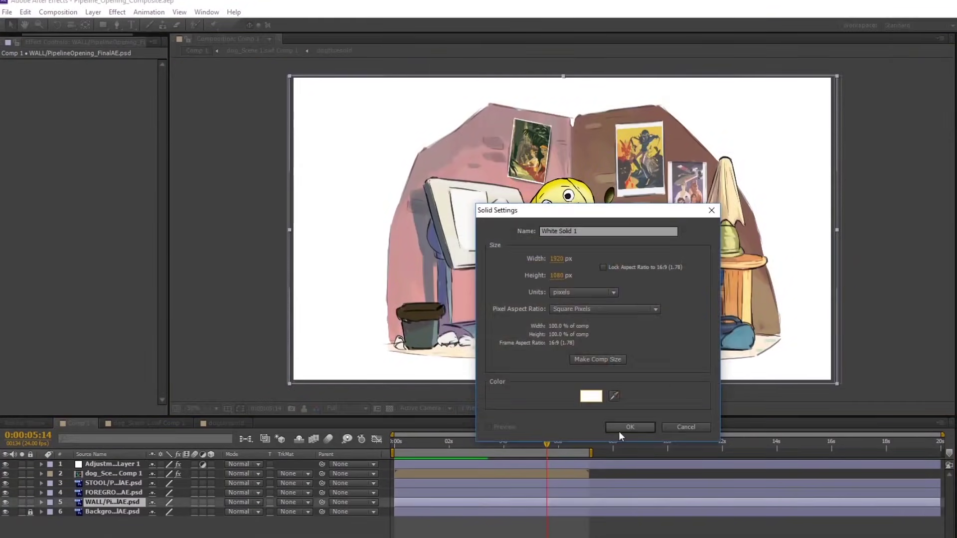
{"action": "left_click", "coordinate": [621, 430]}
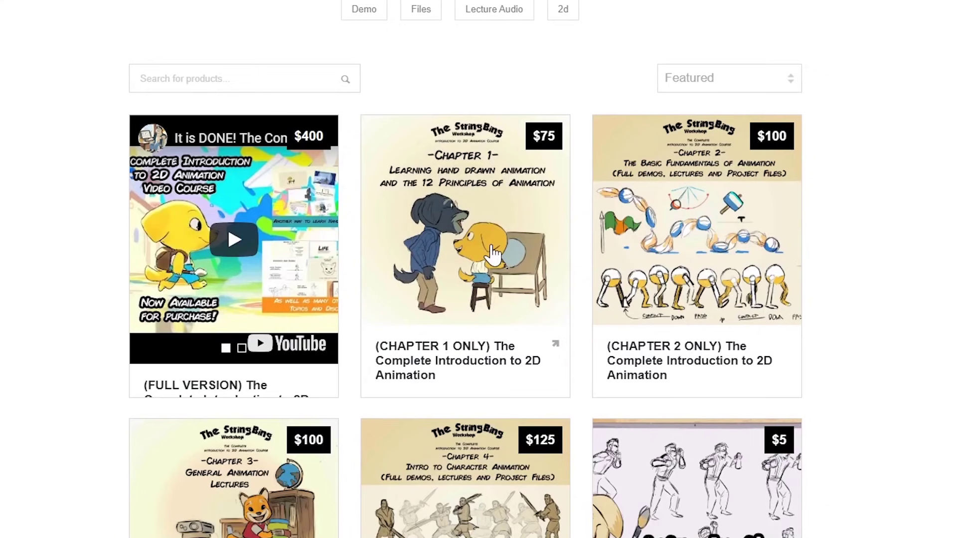
Step: Open the (CHAPTER 3 ONLY) 2D Animation course card and read through its description
{"action": "scroll", "coordinate": [484, 256], "scroll_direction": "down", "scroll_amount": 5}
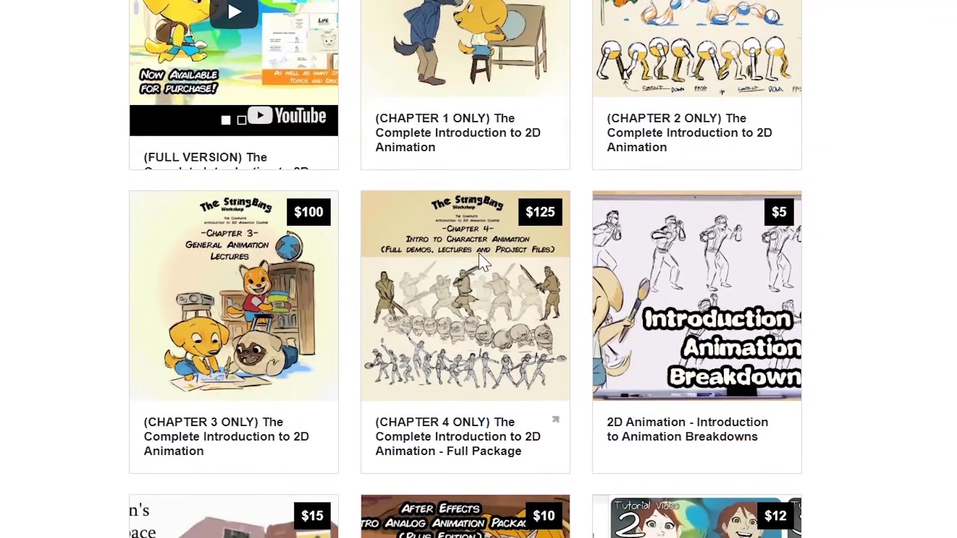
{"action": "scroll", "coordinate": [481, 262], "scroll_direction": "down", "scroll_amount": 3}
{"action": "left_click", "coordinate": [227, 146]}
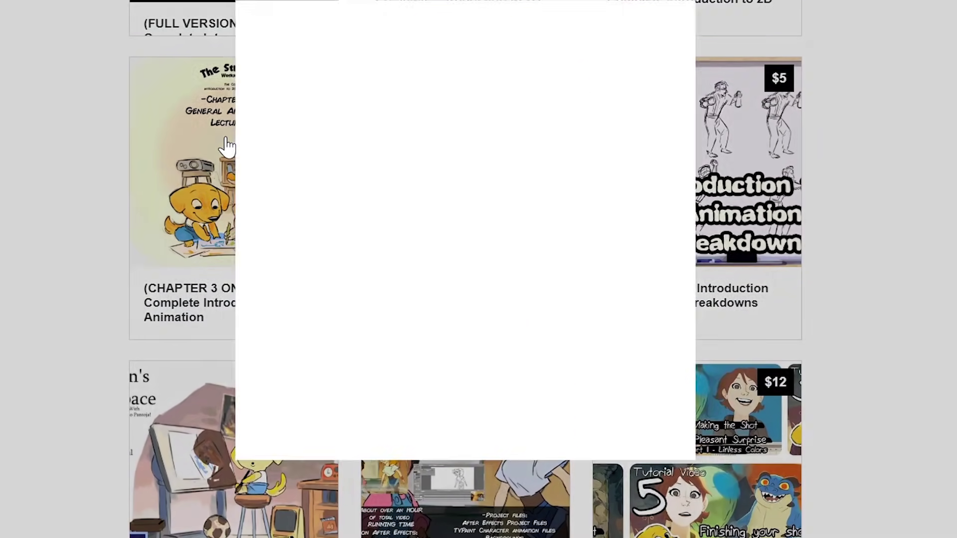
{"action": "scroll", "coordinate": [459, 218], "scroll_direction": "down", "scroll_amount": 1}
{"action": "scroll", "coordinate": [458, 218], "scroll_direction": "down", "scroll_amount": 5}
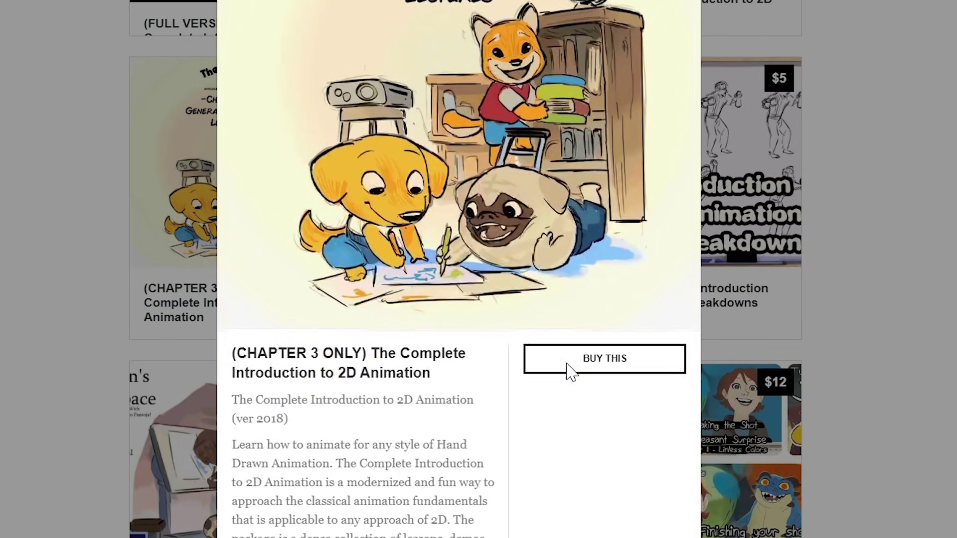